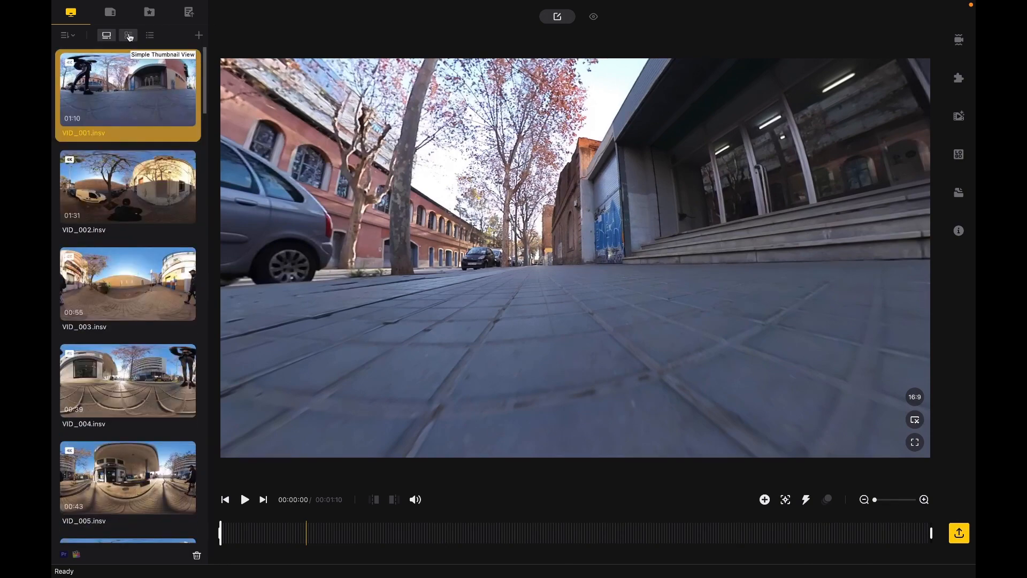
- Compare the media library's simple thumbnail and list views, and return it to the large thumbnail view
left_click(129, 35)
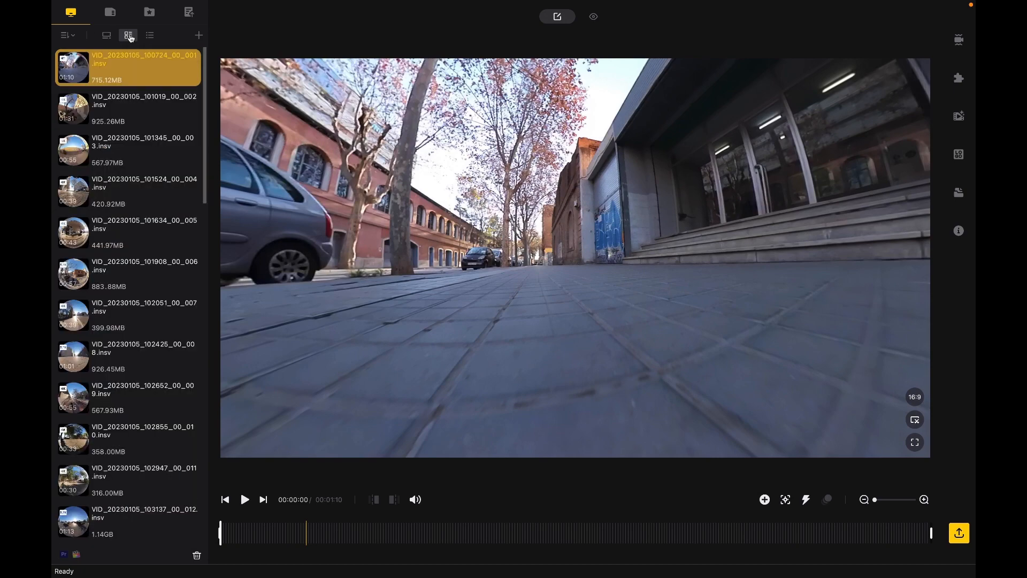
left_click(150, 35)
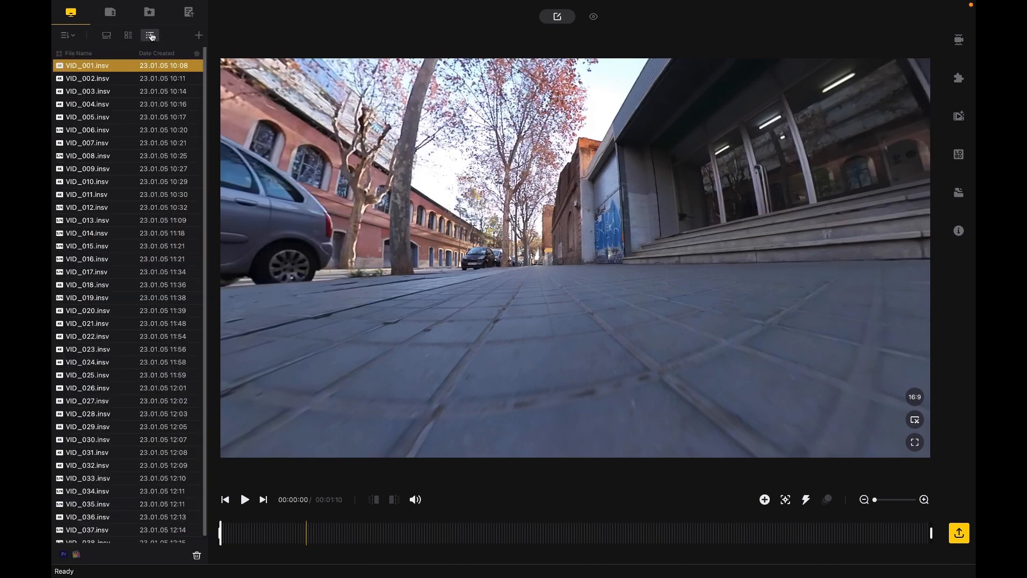
left_click(107, 36)
- Open the clip VID_038.insv from the end of the media list, and try the viewing mode before returning to editing mode
left_click_drag(205, 78, 210, 548)
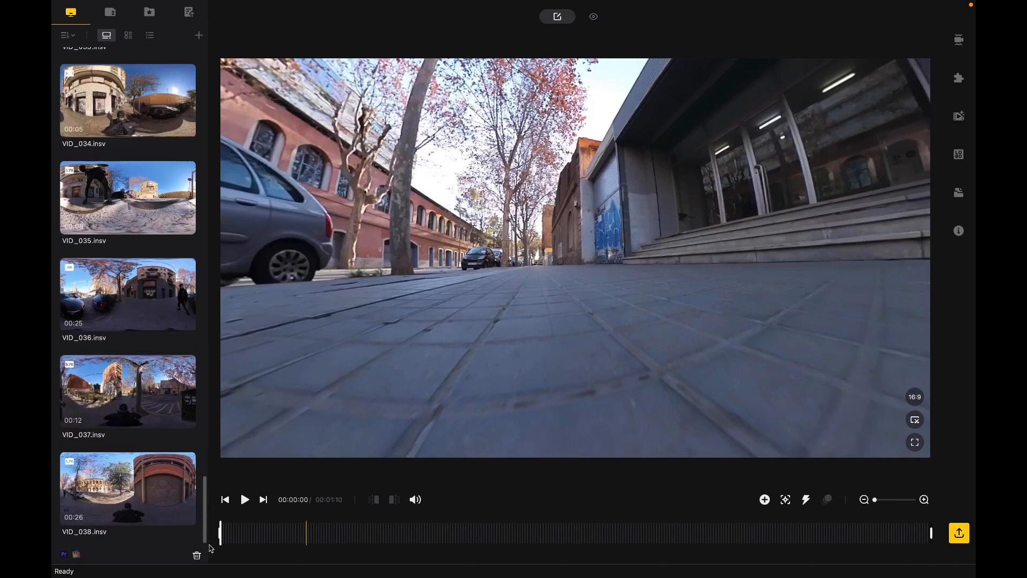
left_click(127, 476)
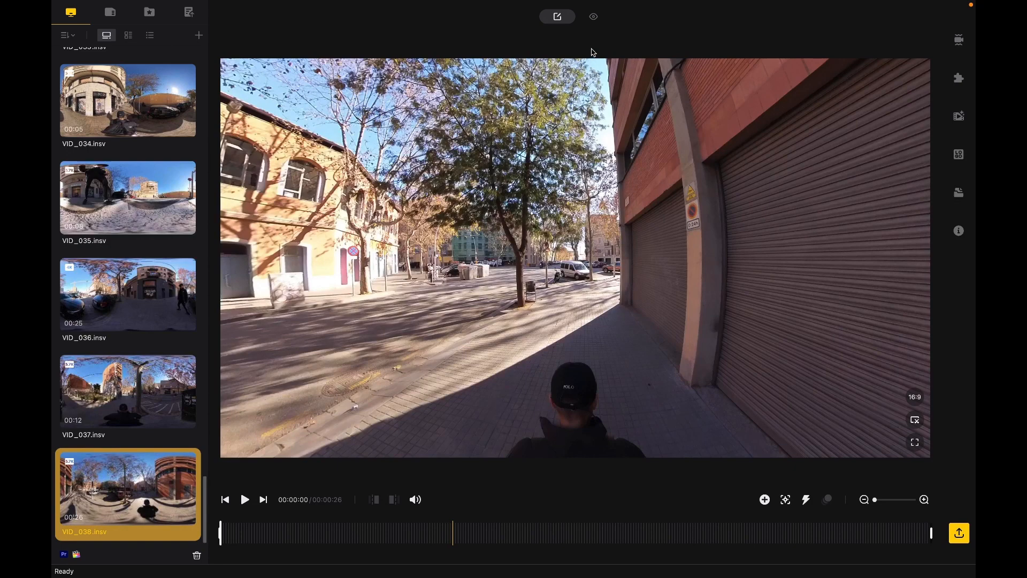
left_click(594, 17)
left_click(557, 17)
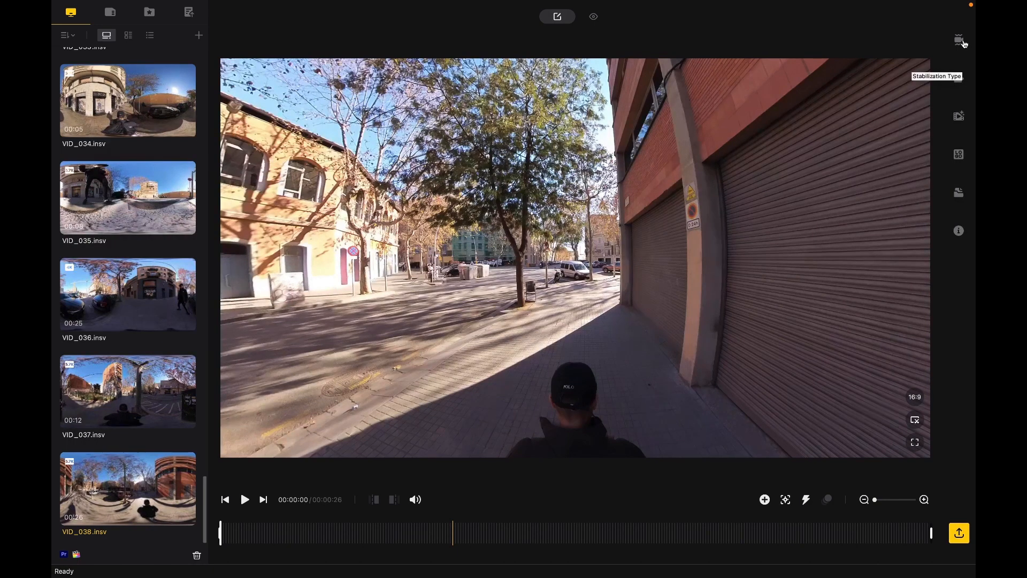
- Open the stabilization settings and play the clip to about 00:00:08 with FlowState Stabilization on
left_click(961, 41)
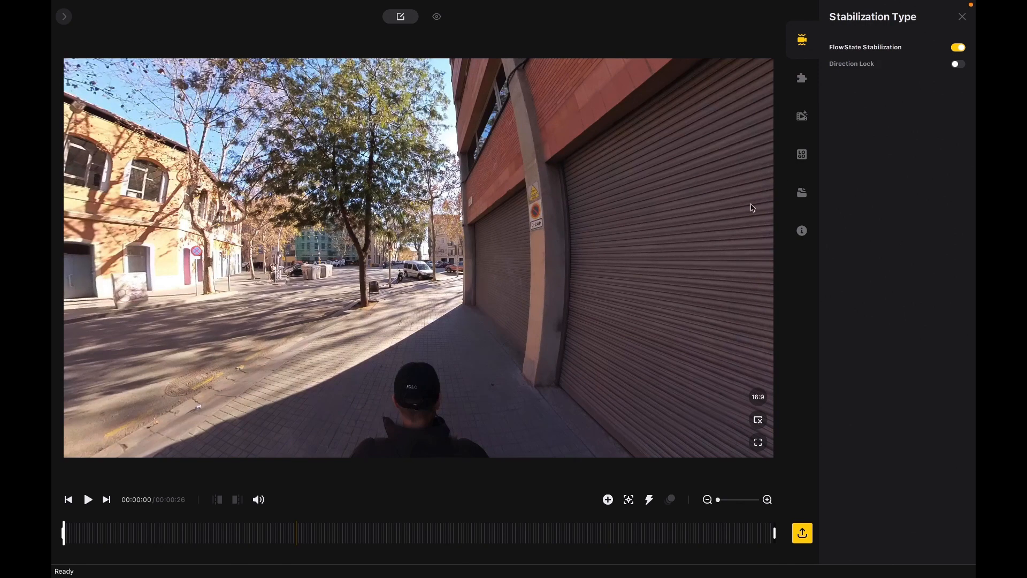
left_click(544, 285)
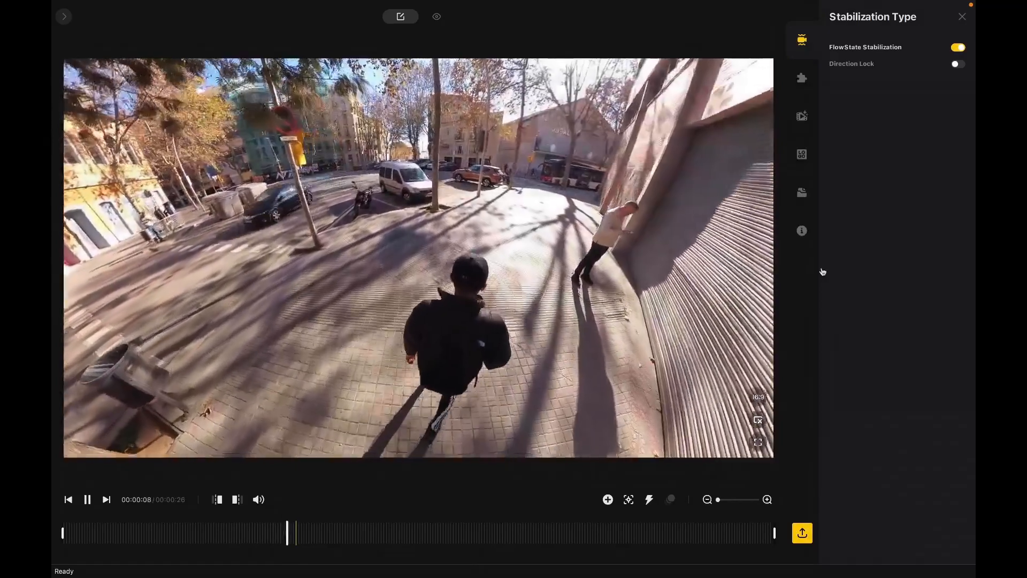
key("space")
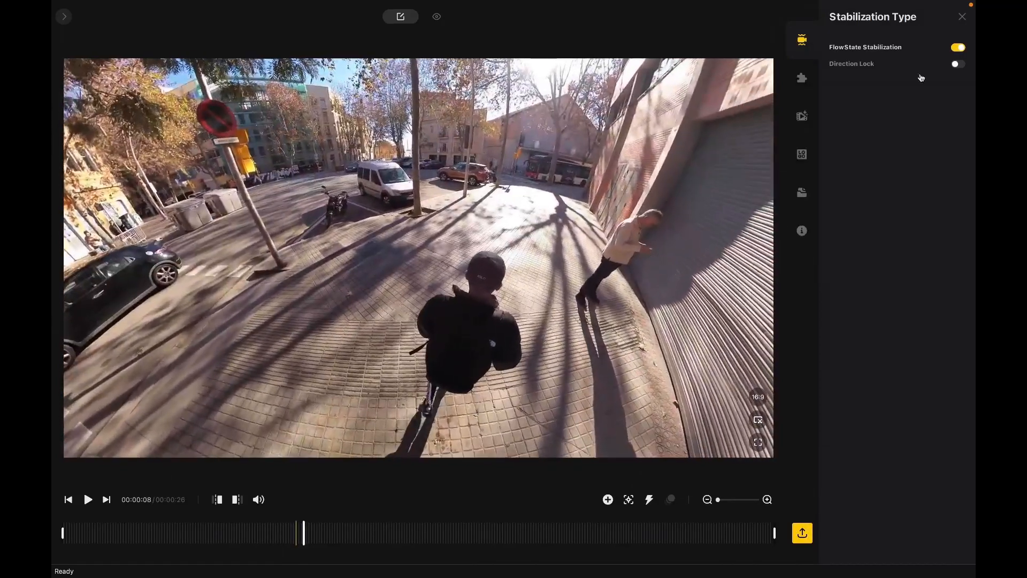
- Preview the clip to 00:00:17 with FlowState Stabilization off, and switch it back on before toggling Direction Lock on and off
left_click(958, 53)
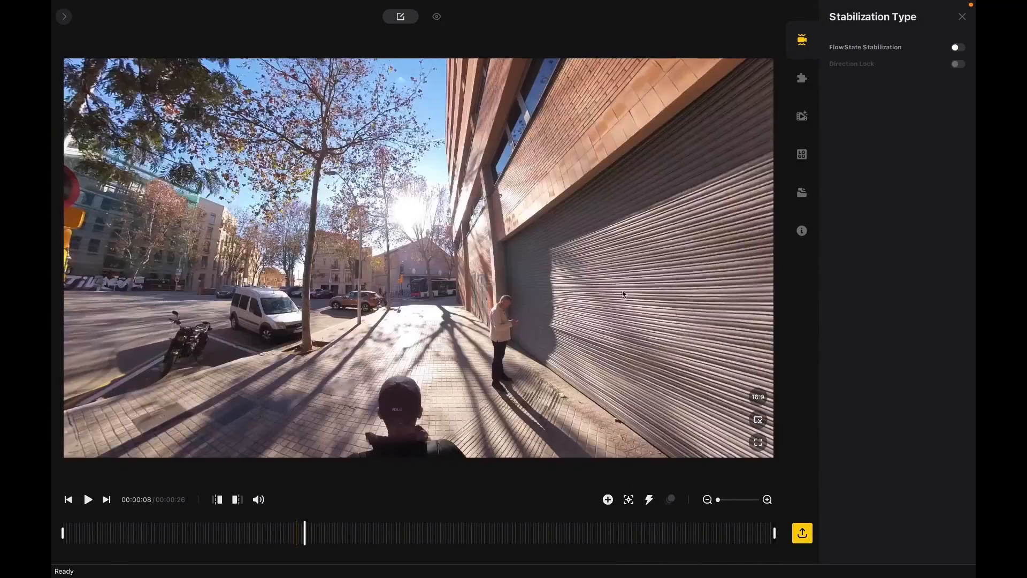
key("space")
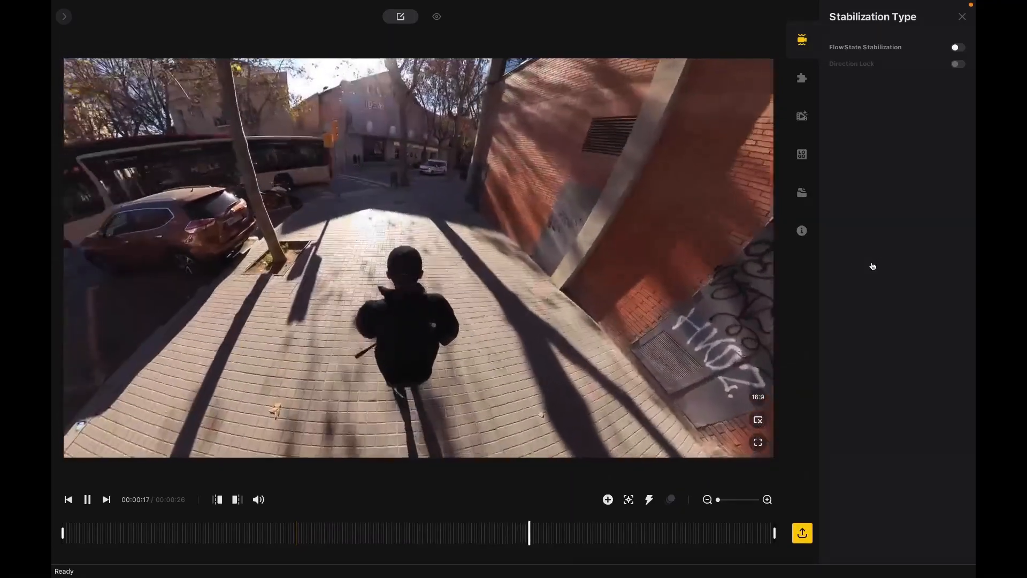
key("space")
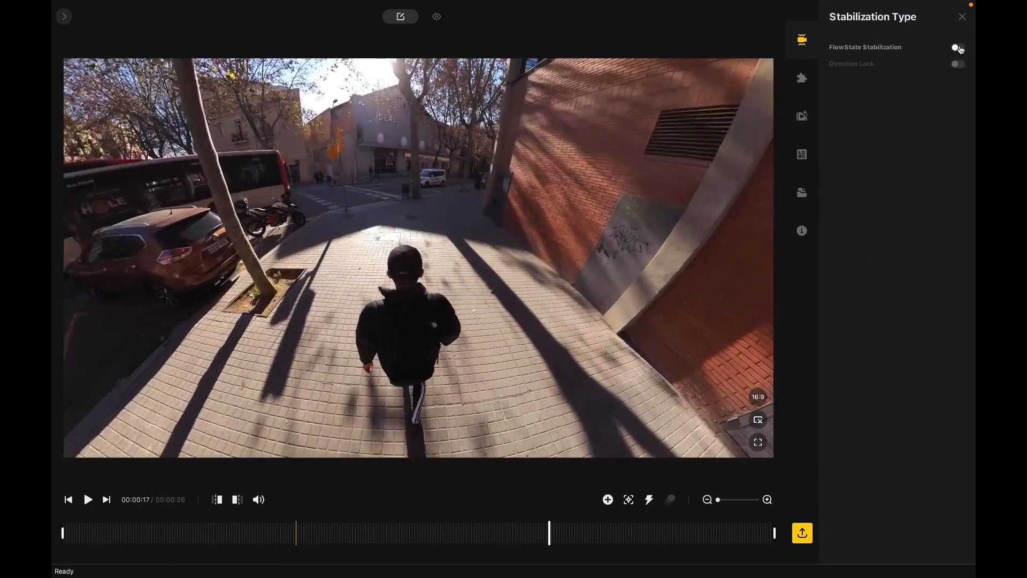
left_click(958, 48)
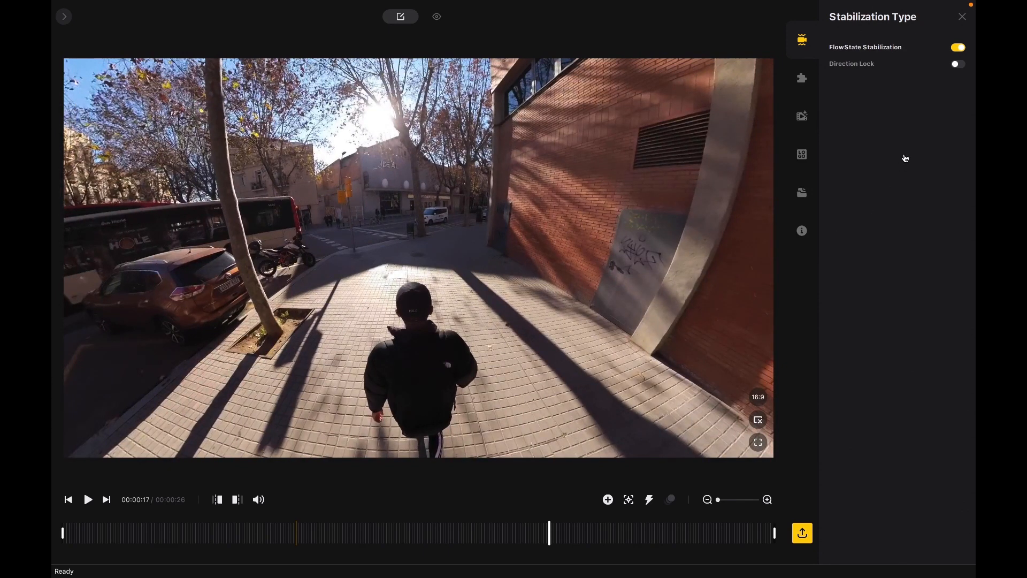
left_click(959, 65)
left_click(958, 64)
- In the stitching settings, toggle Optical Flow Stitching repeatedly to compare the stitching around the walking person, leaving it on
left_click(802, 79)
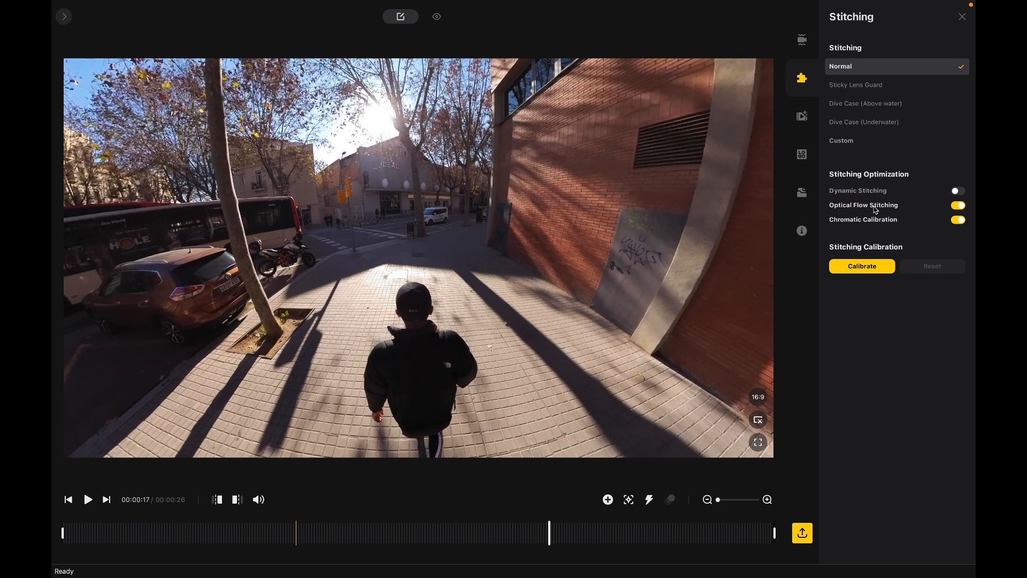
left_click_drag(565, 260, 607, 224)
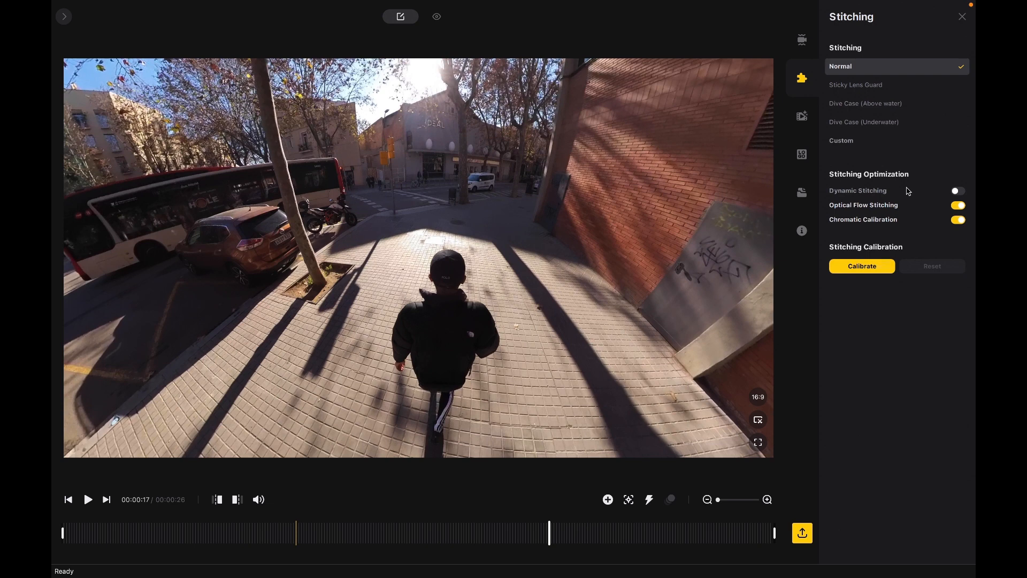
left_click(960, 206)
left_click(962, 207)
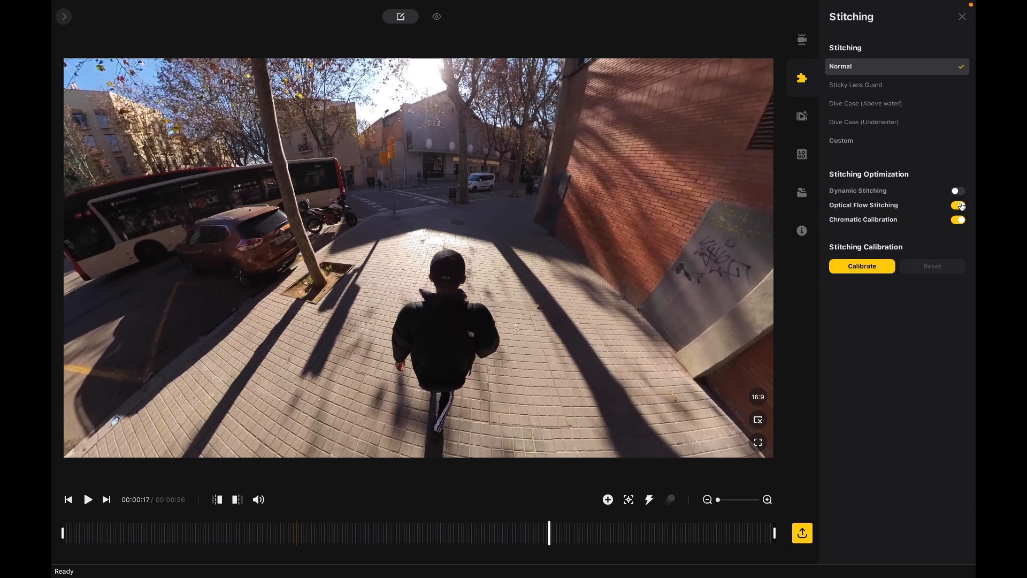
left_click(962, 206)
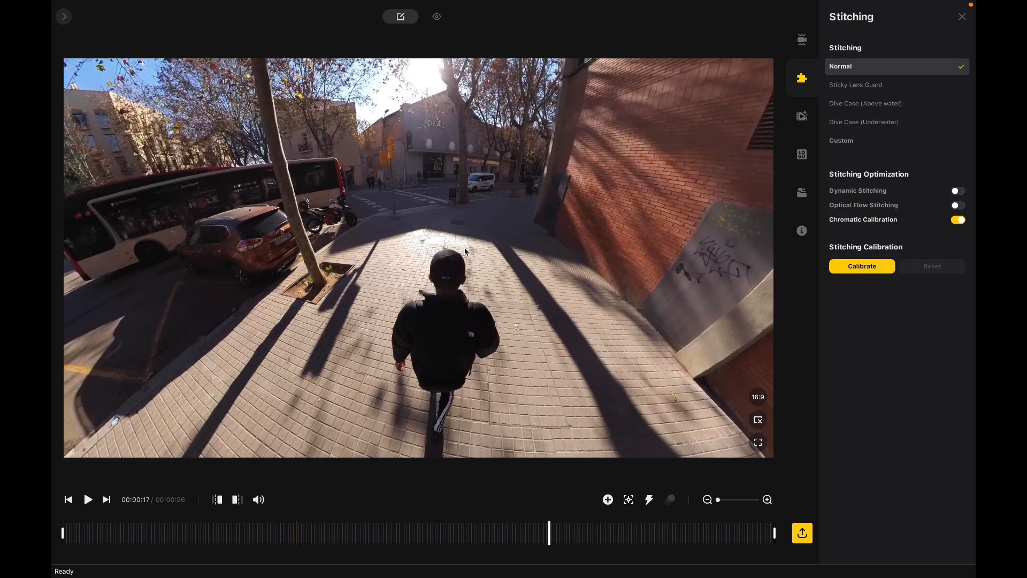
left_click(959, 209)
left_click(959, 209)
left_click(959, 209)
left_click(959, 209)
left_click(959, 209)
left_click(959, 210)
left_click(959, 210)
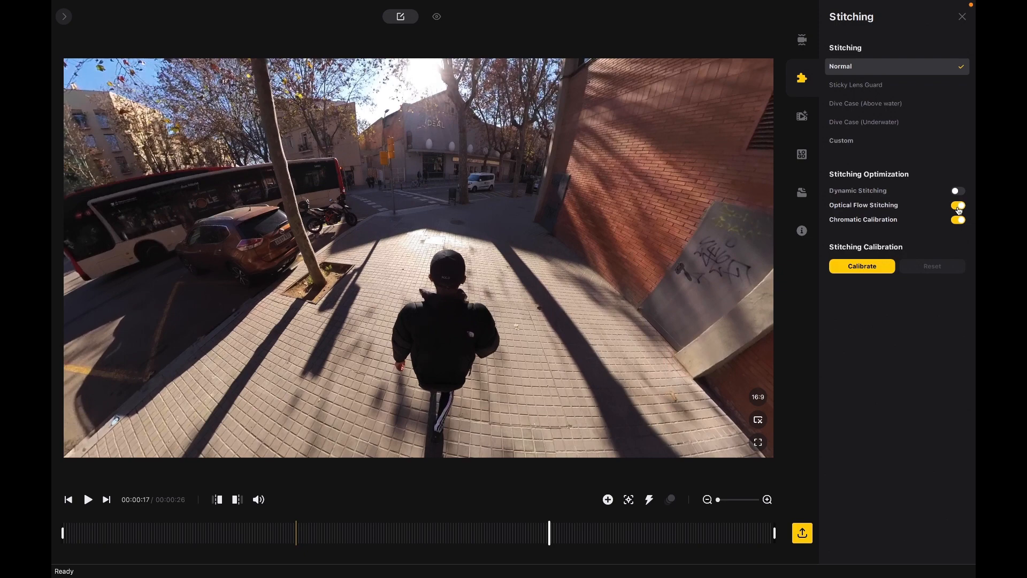
left_click(959, 209)
left_click(959, 209)
mouse_move(517, 238)
left_mouse_down()
mouse_move(498, 158)
mouse_move(502, 226)
left_mouse_up()
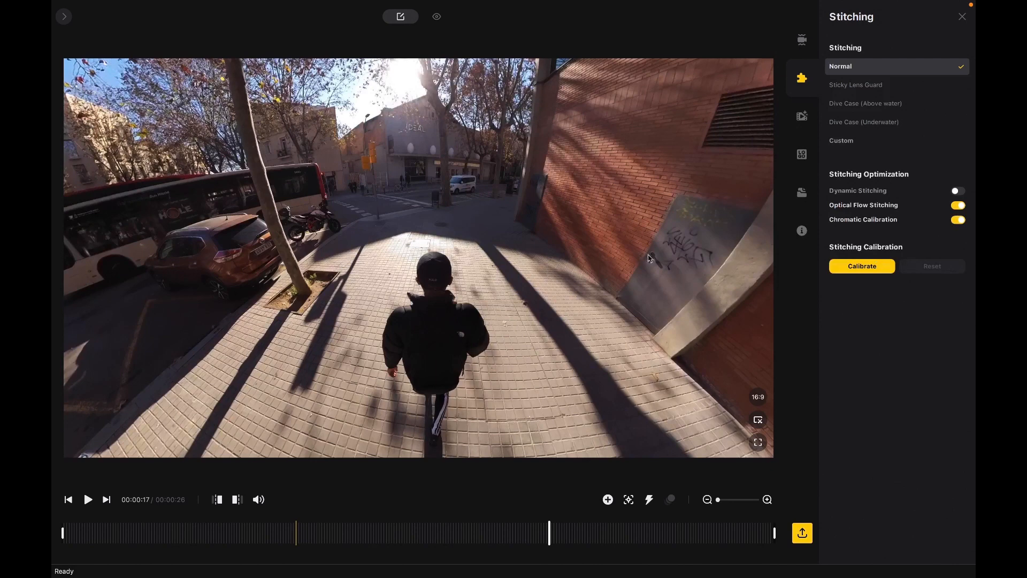
- Open the media processing settings and preview Color Plus and Clarity Plus one at a time, switching each off again
left_click(803, 118)
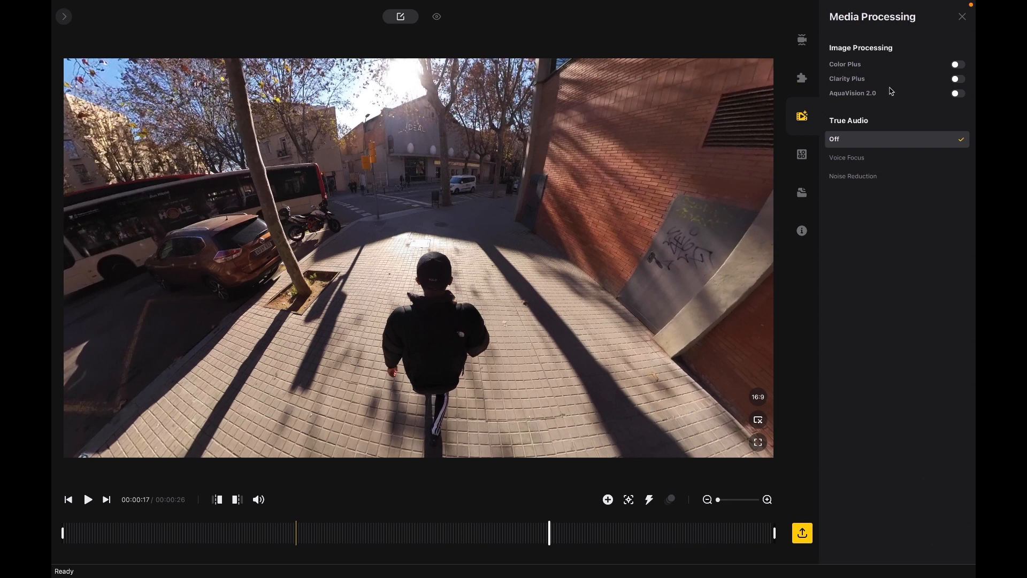
left_click(958, 65)
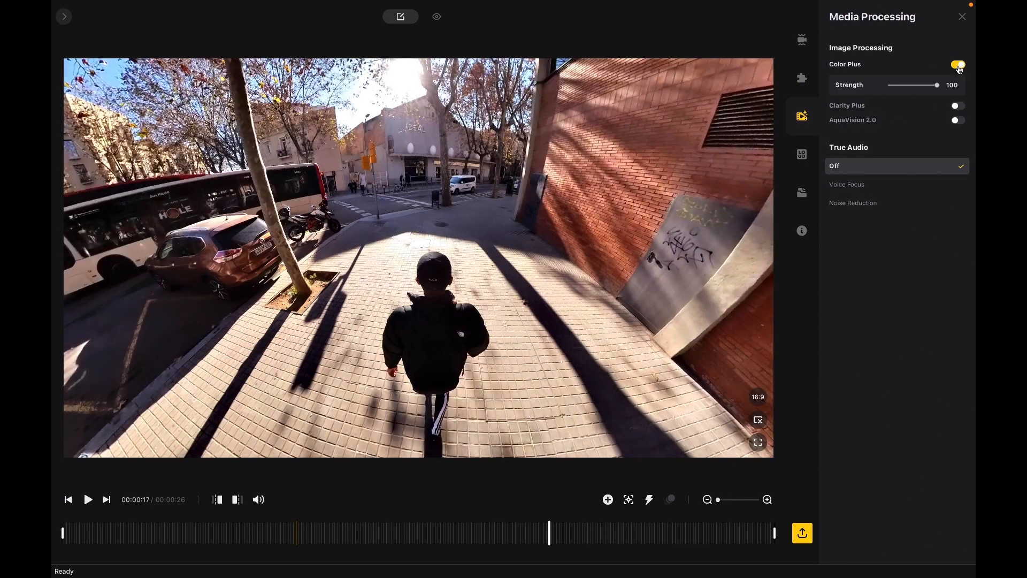
left_click(959, 67)
left_click(957, 79)
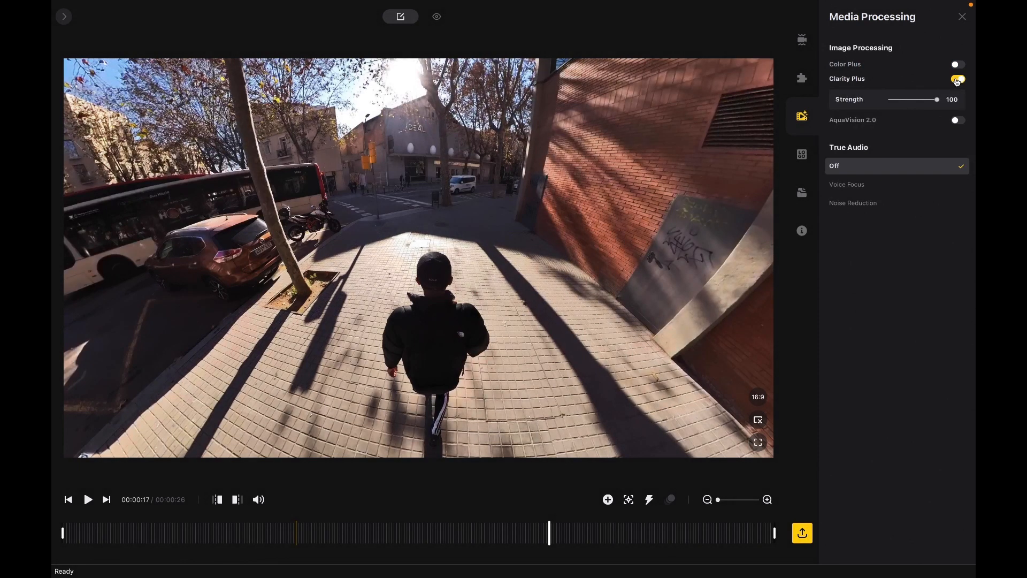
left_click(958, 80)
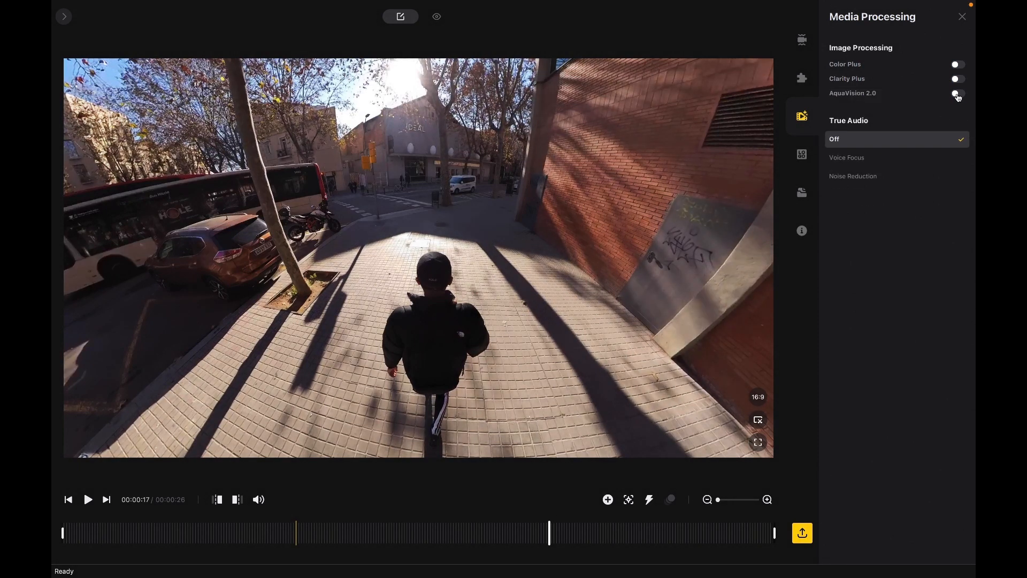
- Preview AquaVision 2.0 and Color Plus individually, leaving all image processing options off
left_click(958, 94)
left_click(957, 94)
left_click(958, 66)
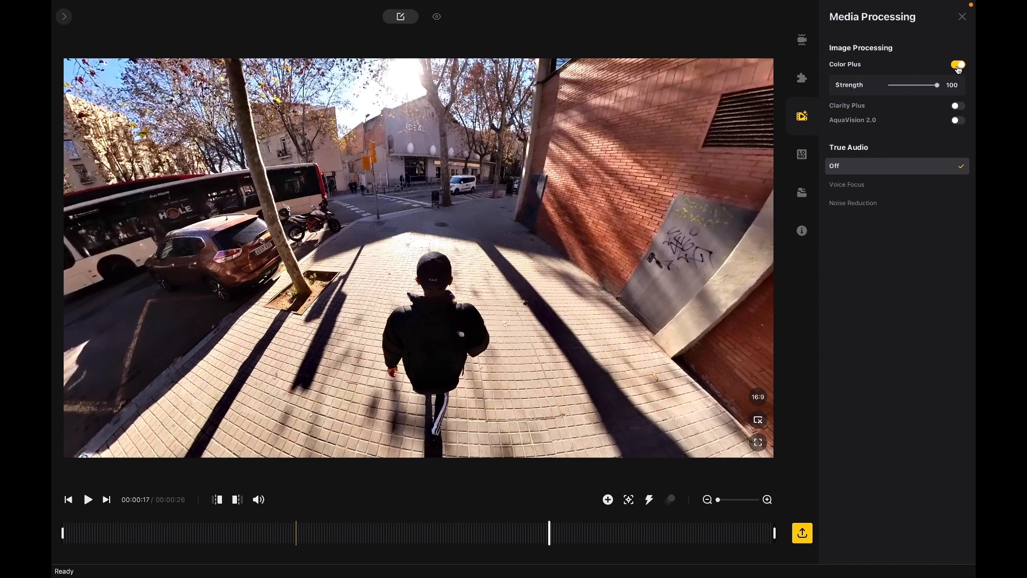
left_click(958, 66)
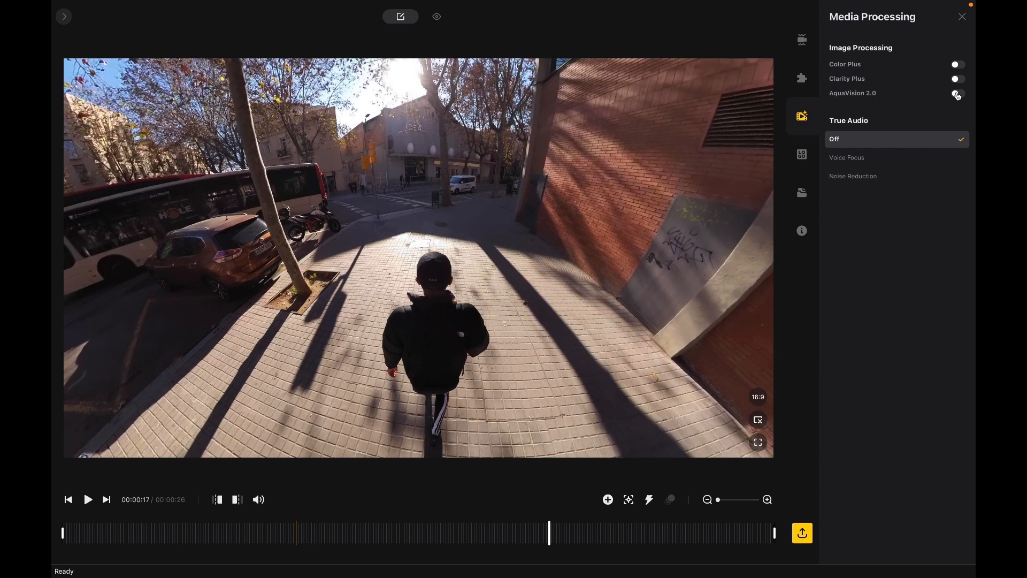
left_click(957, 94)
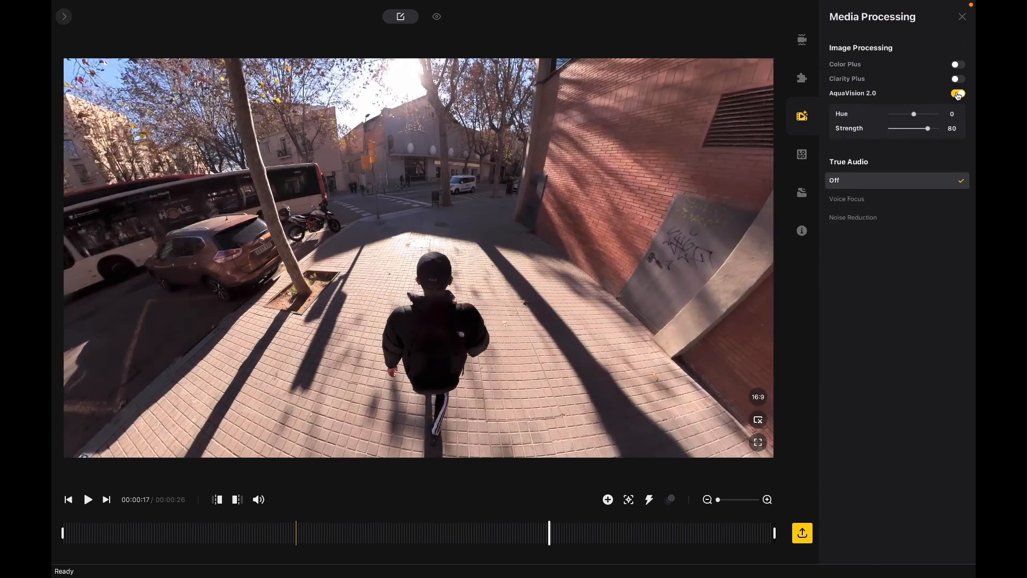
left_click(958, 94)
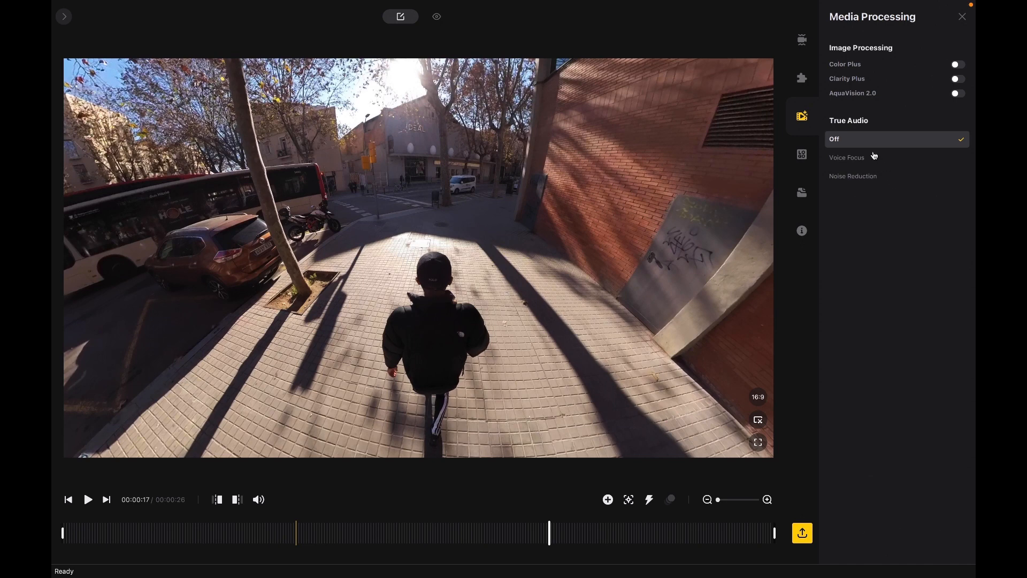
- Examine the available logo styles and open the clip's project management
left_click(807, 157)
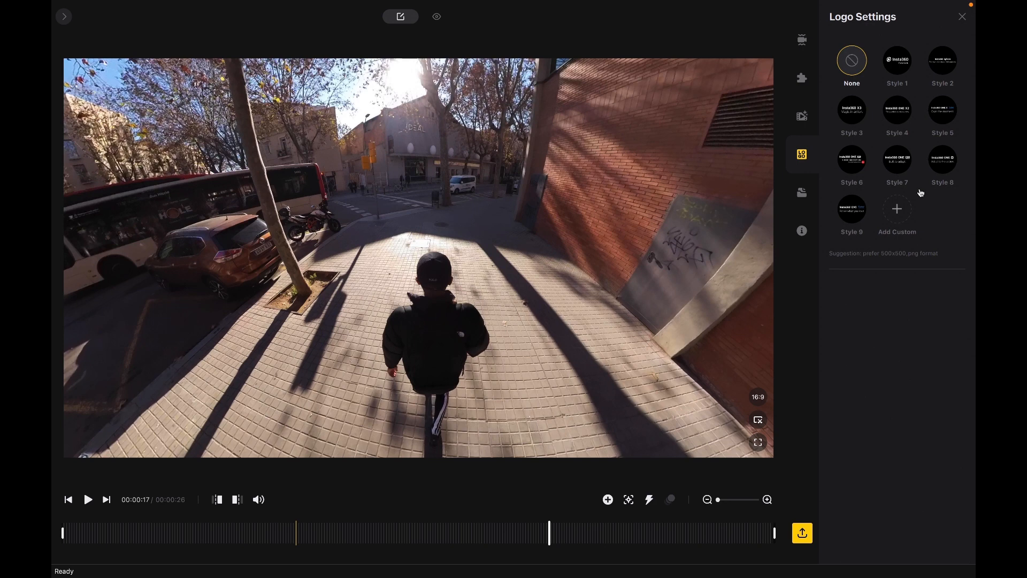
left_click(805, 194)
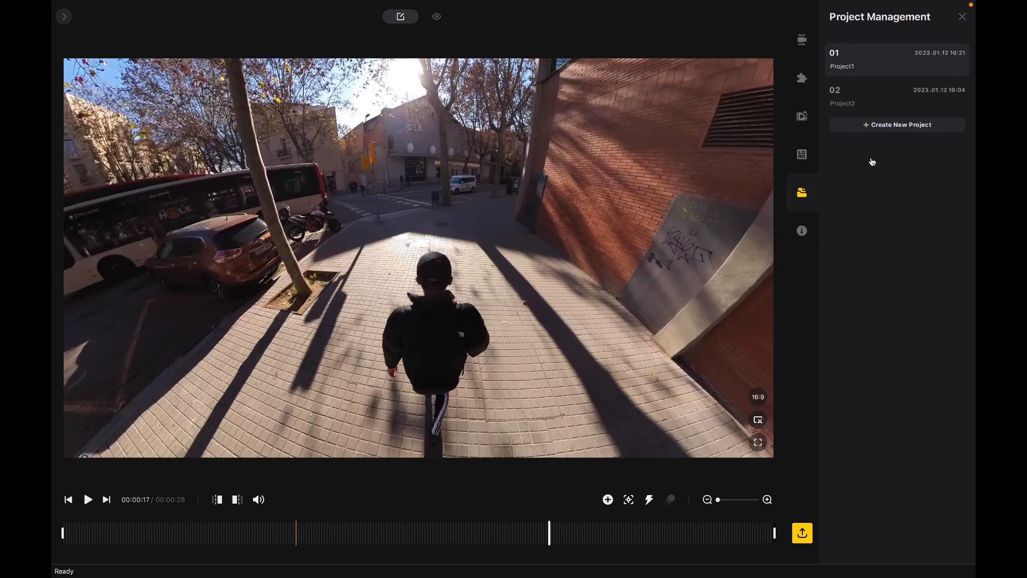
- Switch to Project2 and turn its 360 view toward the yellow building across the street
left_click(866, 103)
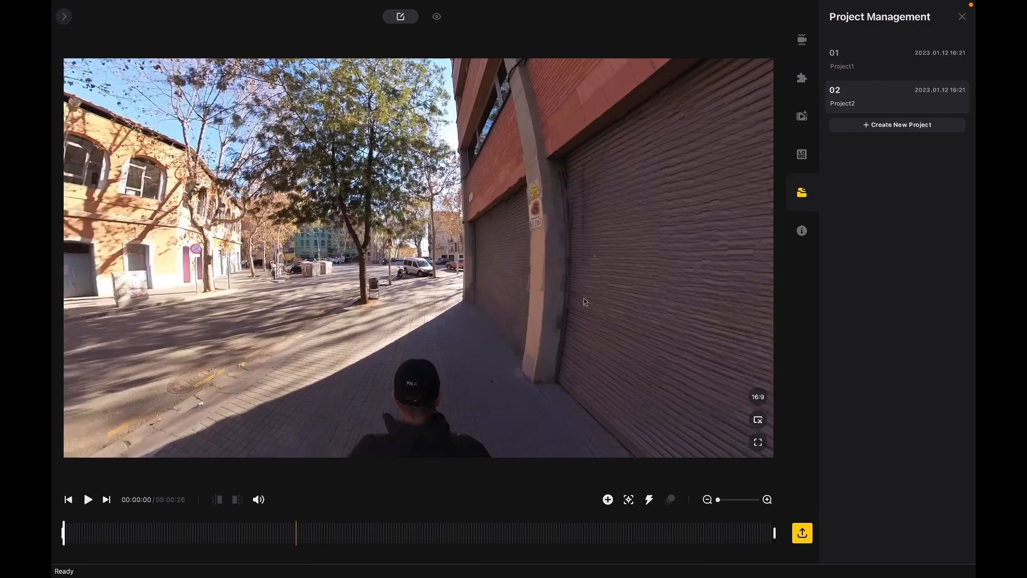
left_click_drag(585, 301, 584, 186)
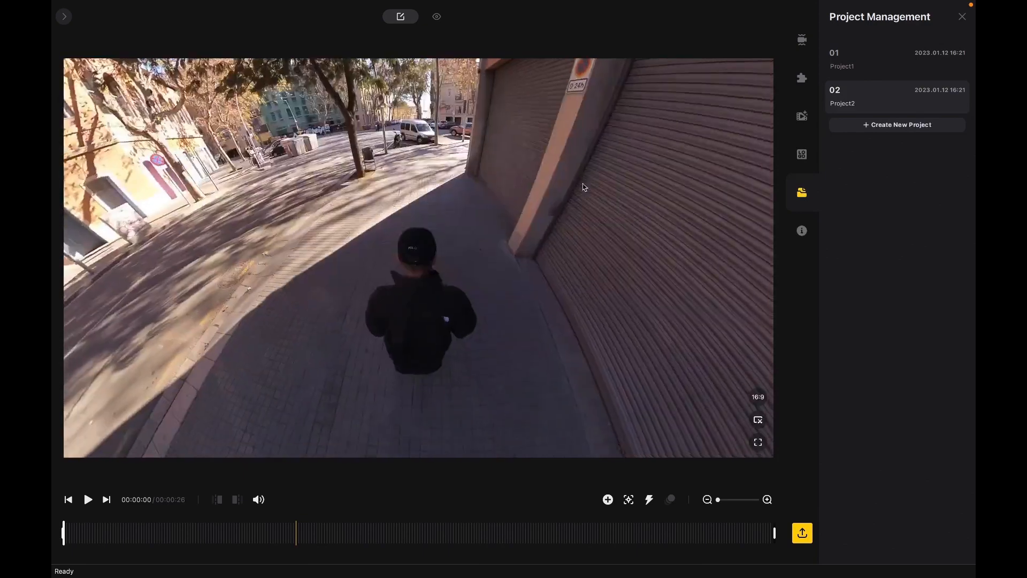
left_click_drag(659, 182, 314, 294)
left_click_drag(623, 249, 500, 260)
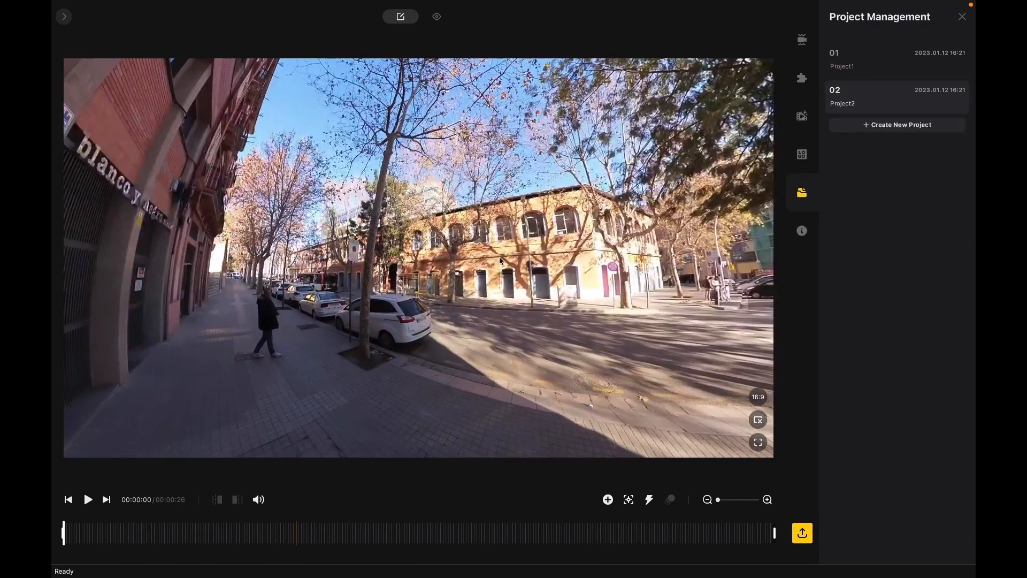
- Switch to Project1 and back to Project2, turn its view to face the roller shutter, and open the file information
left_click(880, 67)
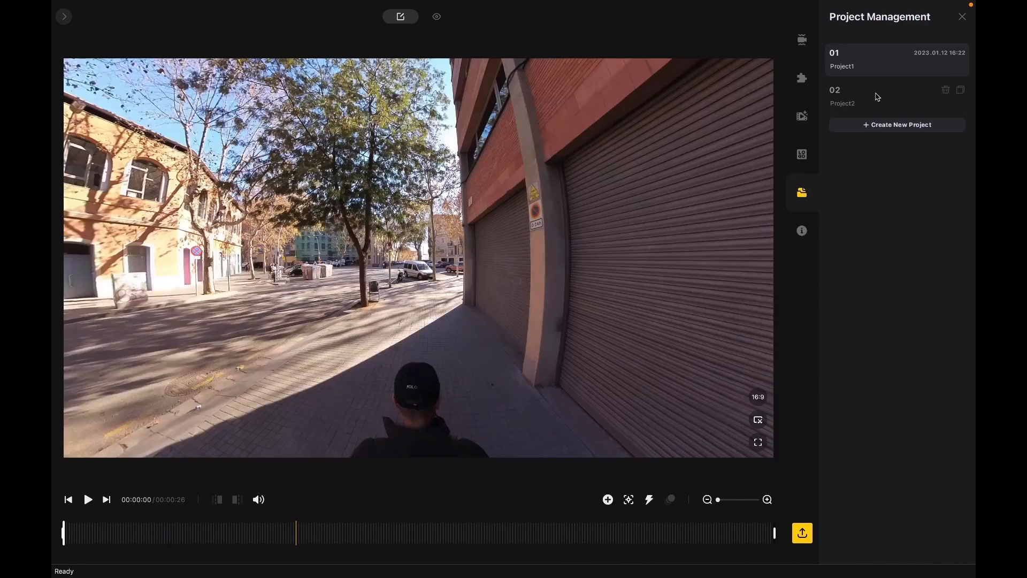
left_click(878, 97)
left_click_drag(607, 214, 253, 243)
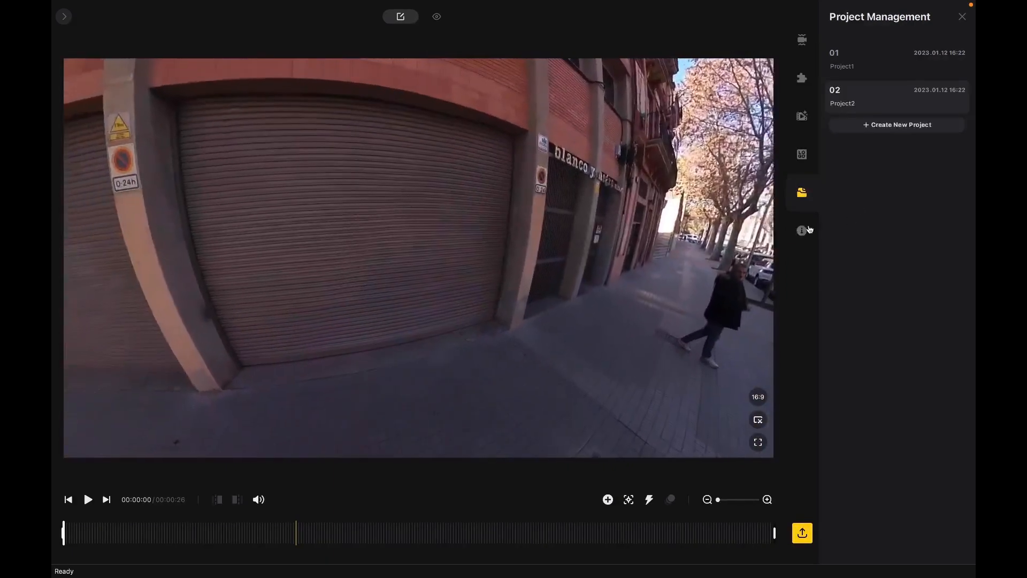
left_click(810, 229)
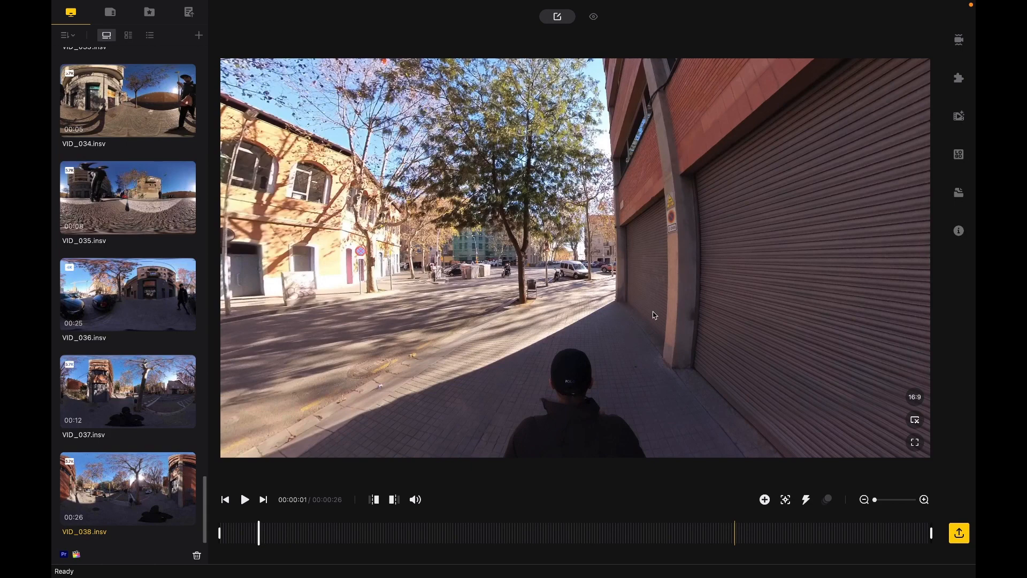
- Look around the 360 scene of VID_038.insv and frame the walking person from behind and above
left_click_drag(655, 310, 883, 340)
left_click_drag(749, 305, 464, 262)
left_click_drag(452, 334, 616, 222)
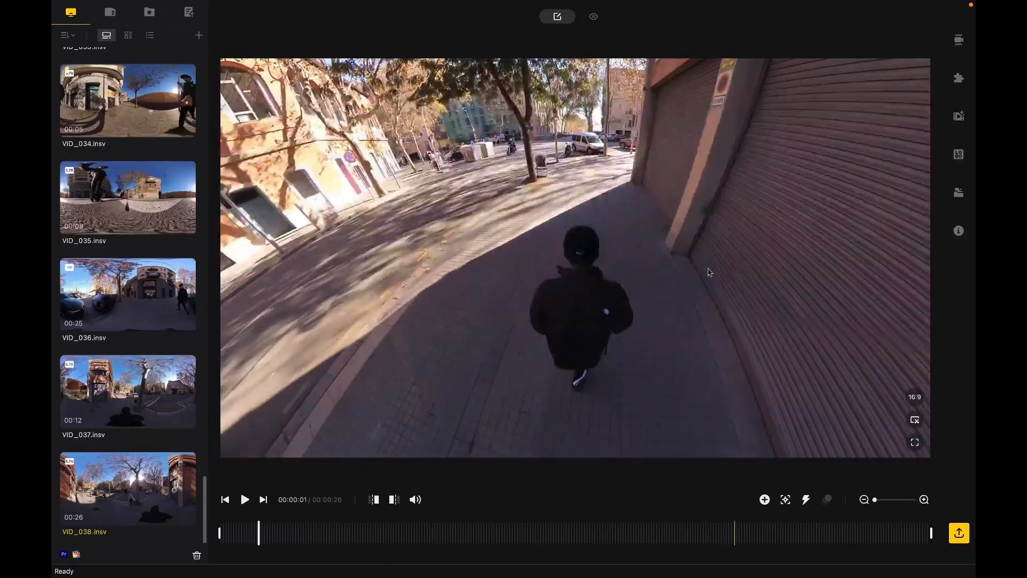
- Add a view keyframe at 00:00:01, try its view presets, apply the last preset and frame the walking person from behind and above
left_click_drag(719, 281, 644, 315)
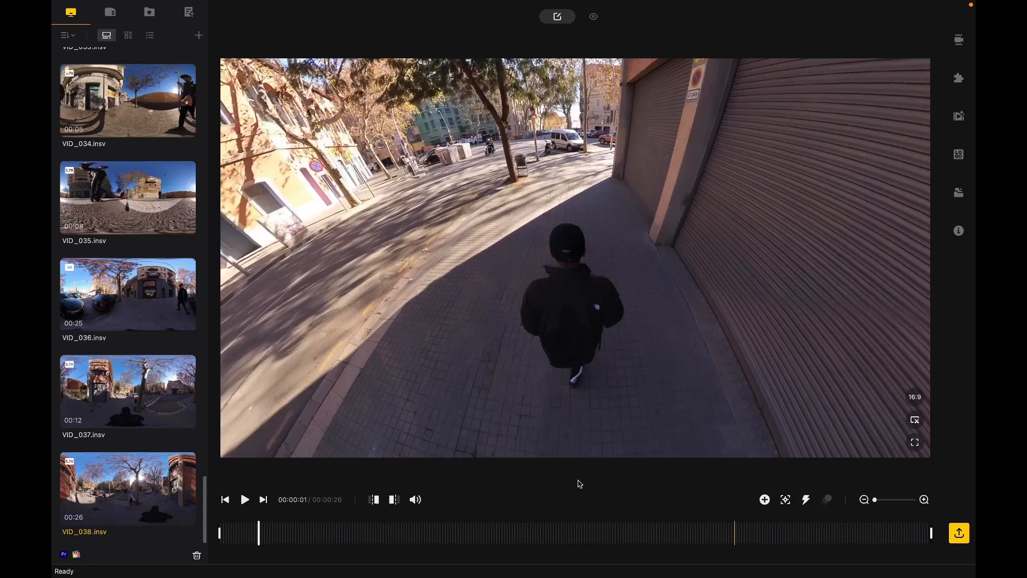
left_click(766, 500)
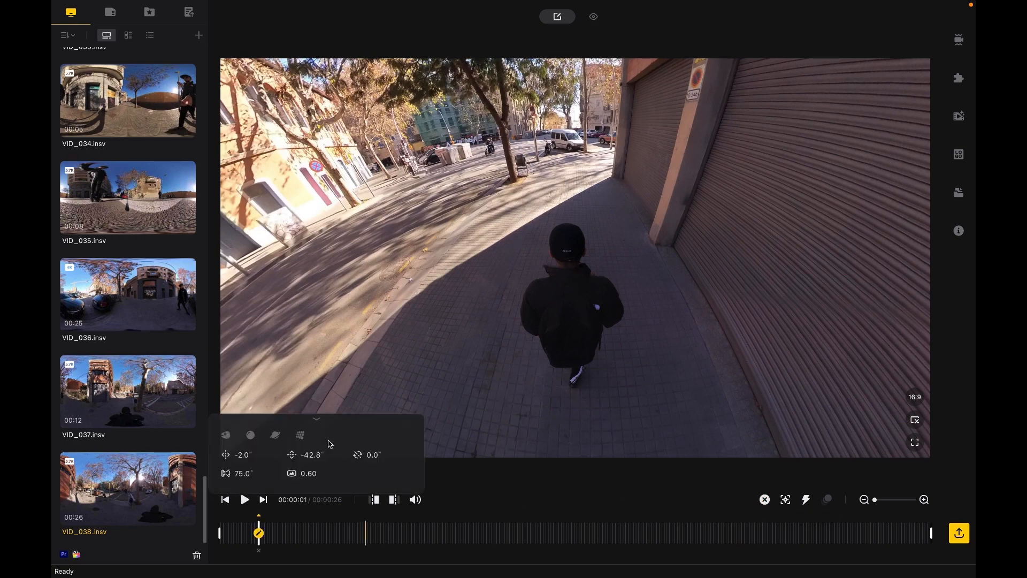
left_click(275, 434)
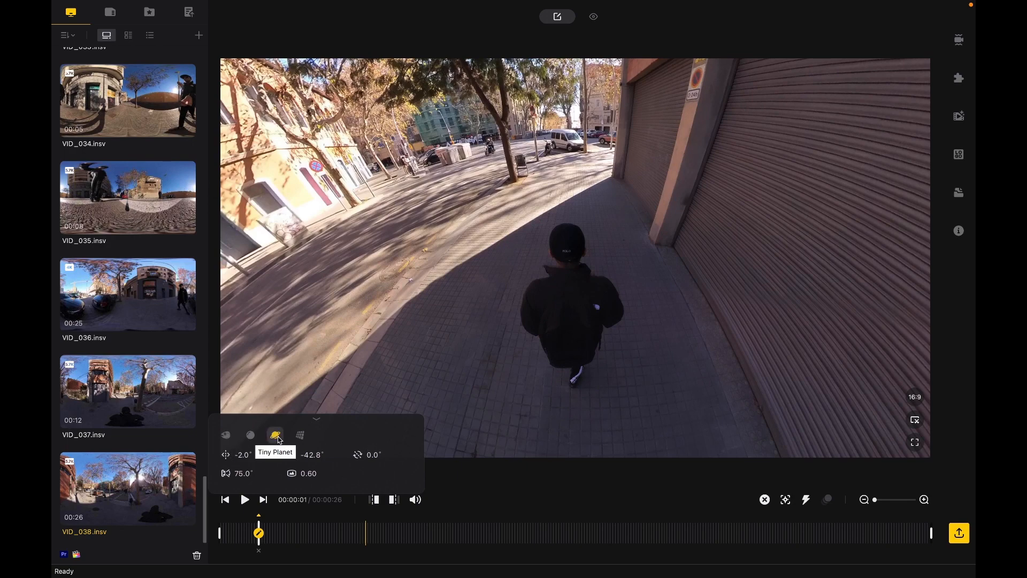
left_click(250, 436)
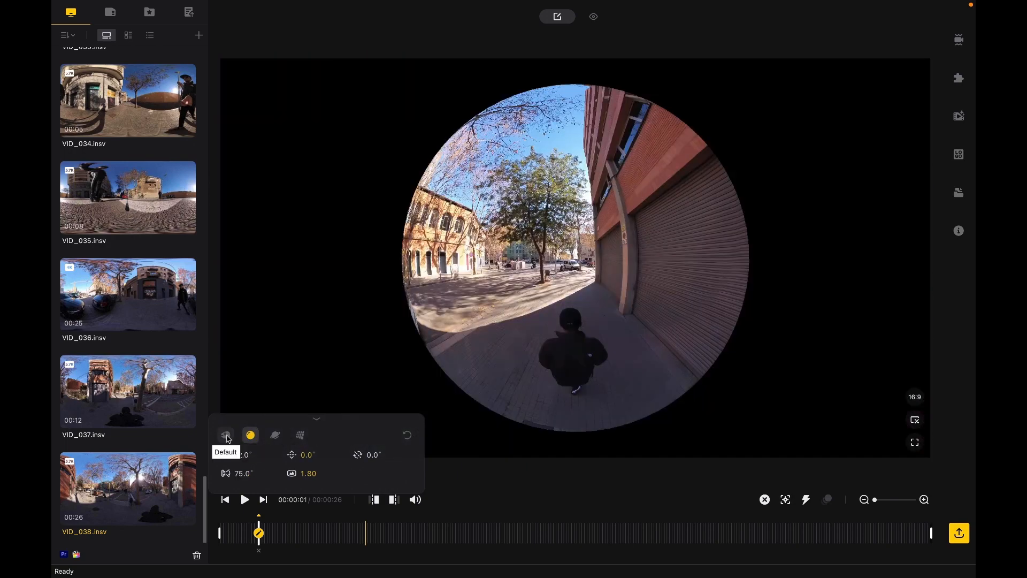
left_click(227, 436)
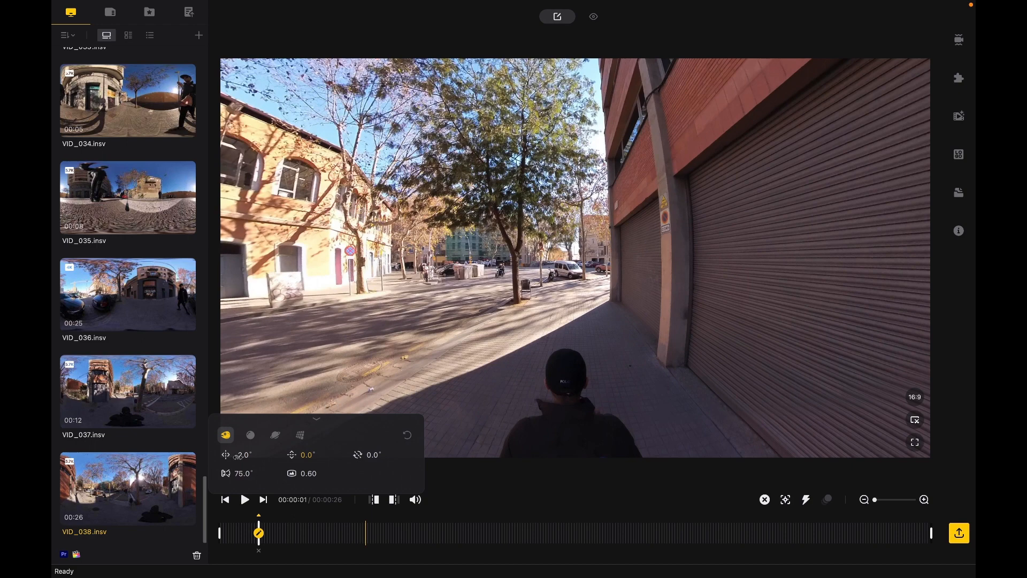
left_click(298, 438)
left_click_drag(666, 385, 655, 207)
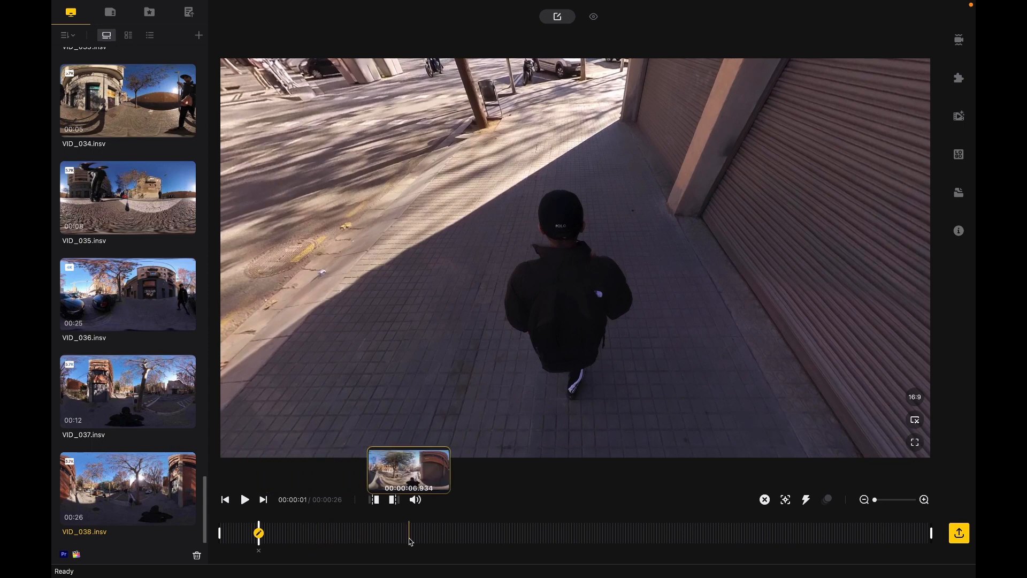
- Add a second keyframe at 00:00:06 looking over the street ahead, using the last view preset with the pan adjusted to 22.5°
key("space")
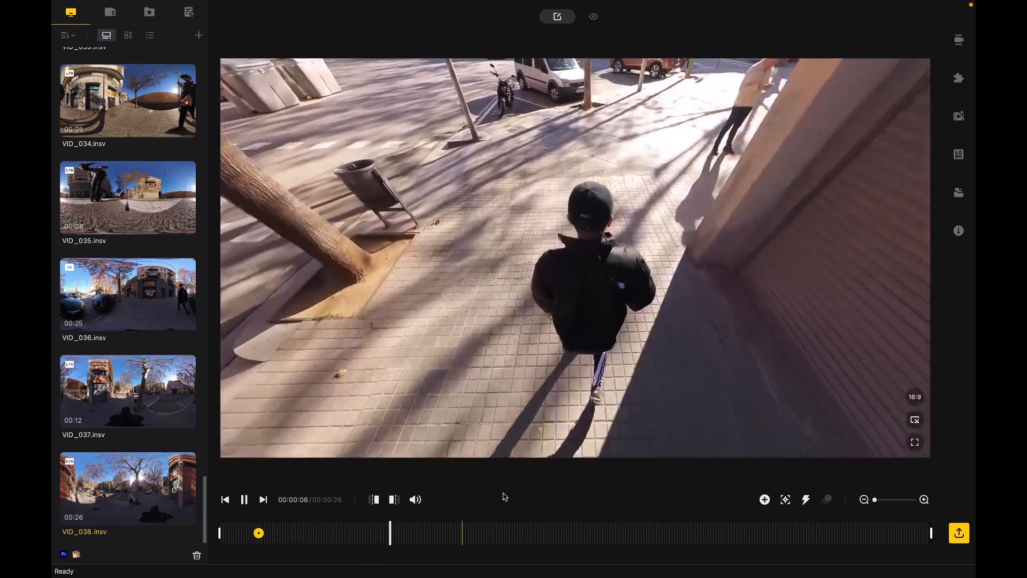
key("space")
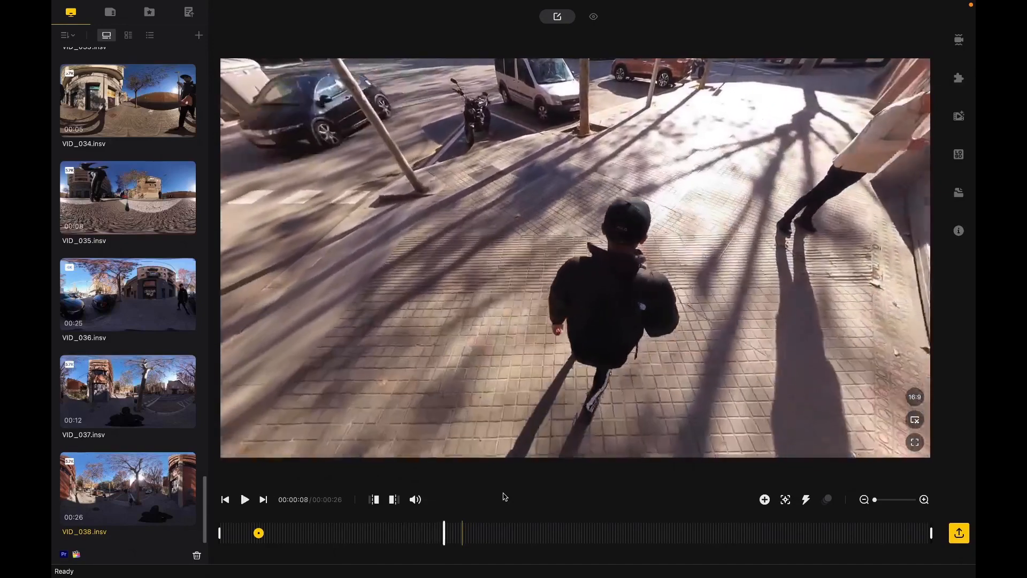
left_click(399, 533)
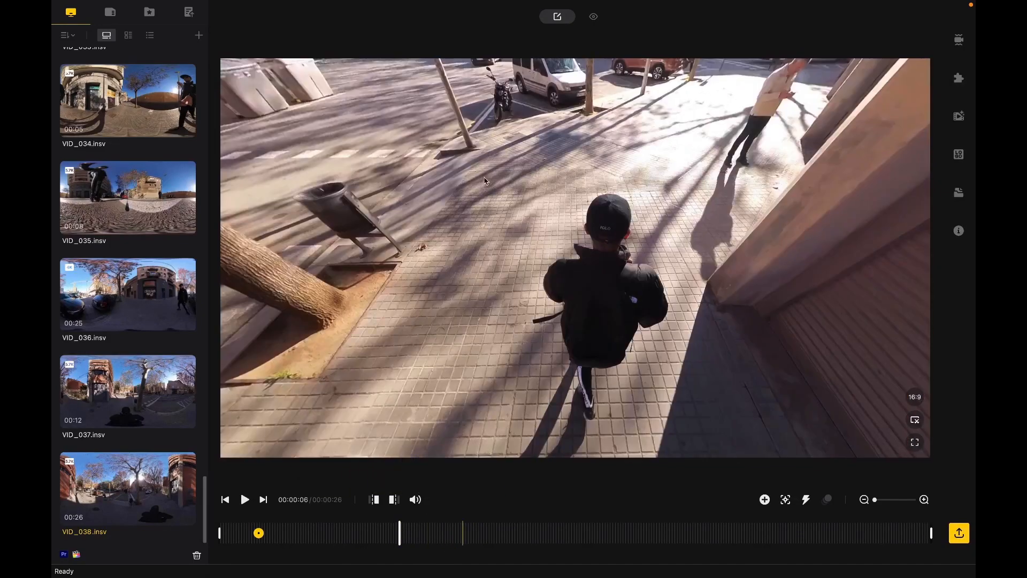
left_click_drag(485, 177, 591, 262)
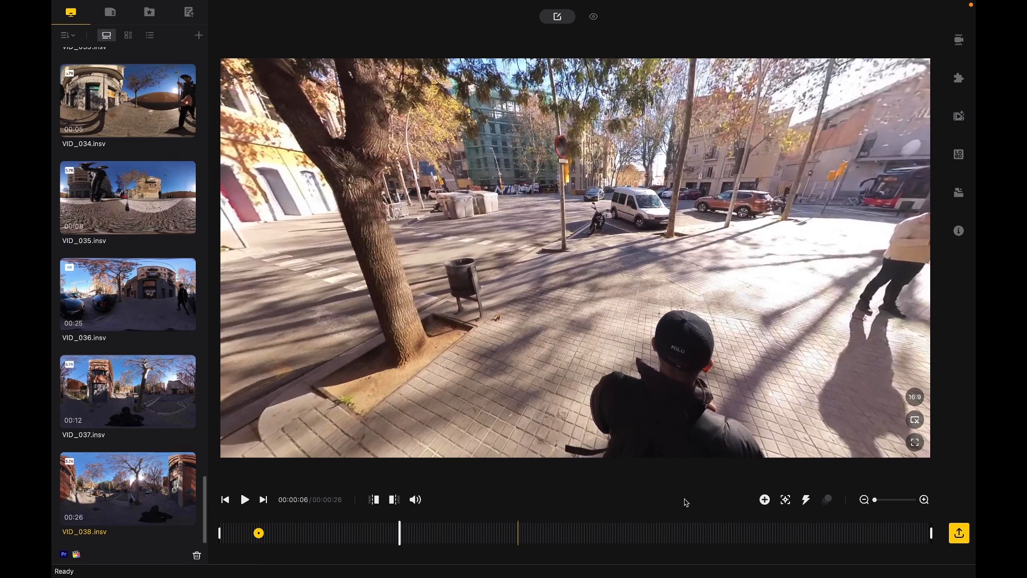
left_click(765, 500)
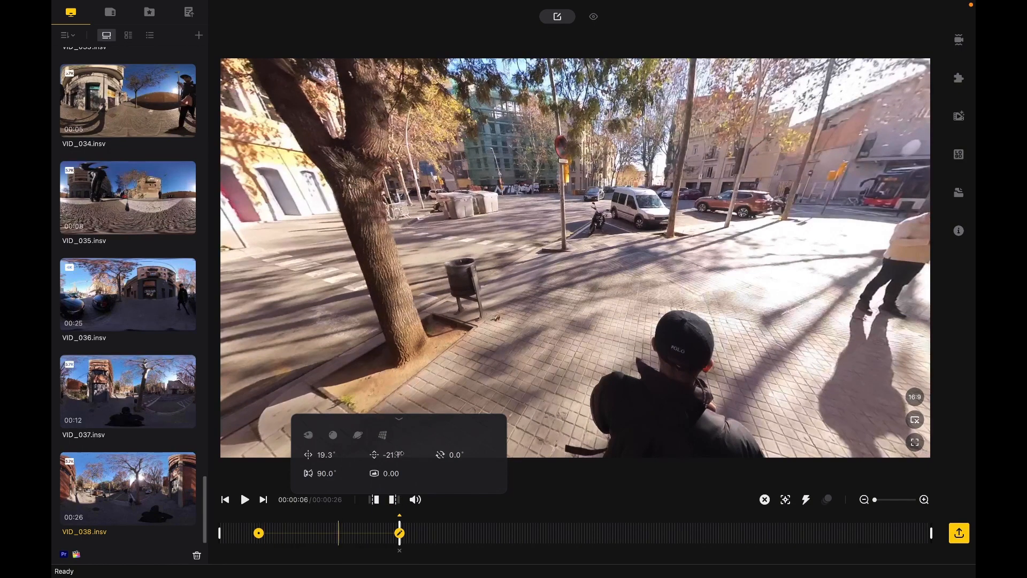
left_click(384, 436)
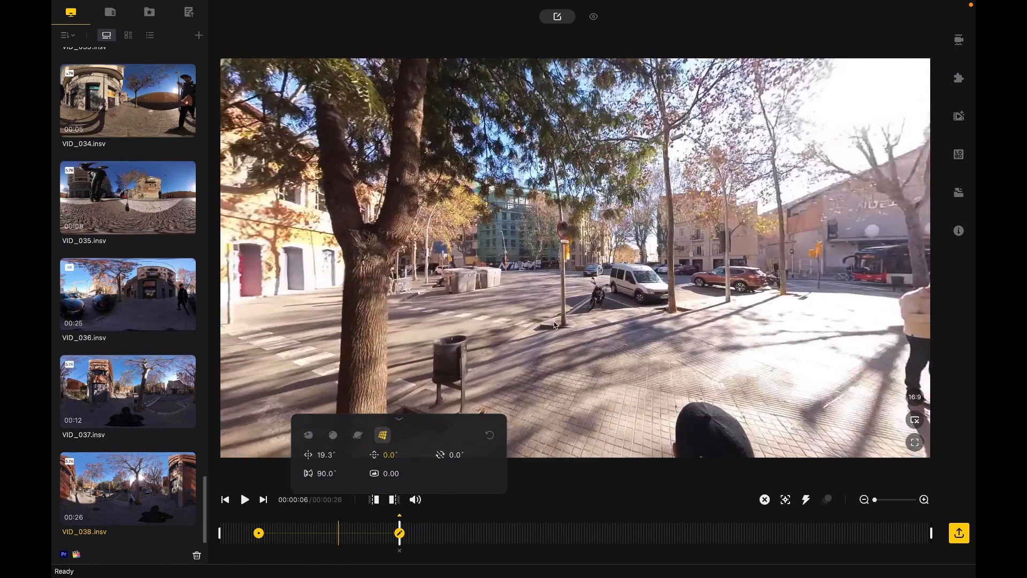
left_click_drag(566, 347, 578, 349)
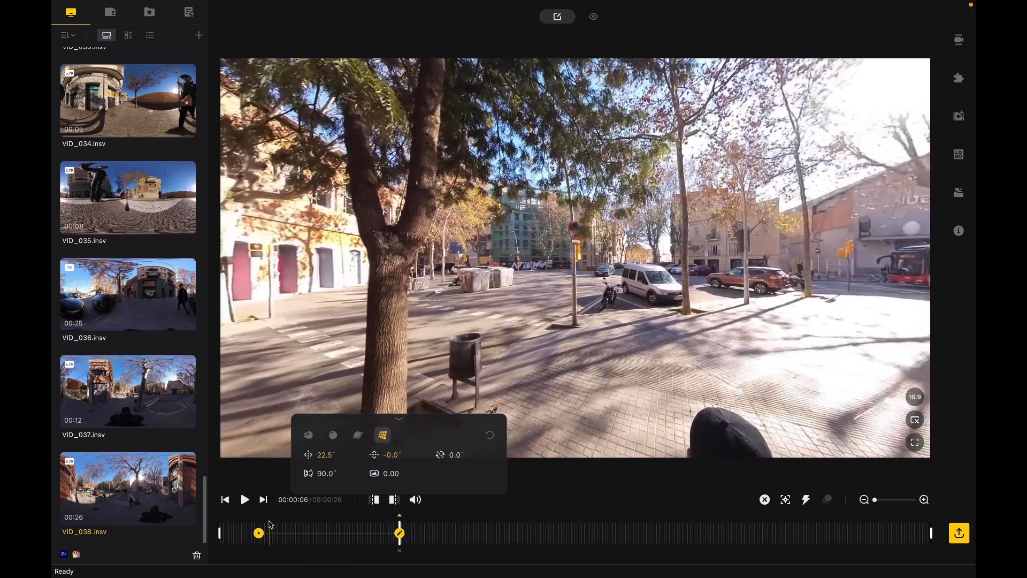
- Play back the camera move between the first and second keyframes
left_click(259, 525)
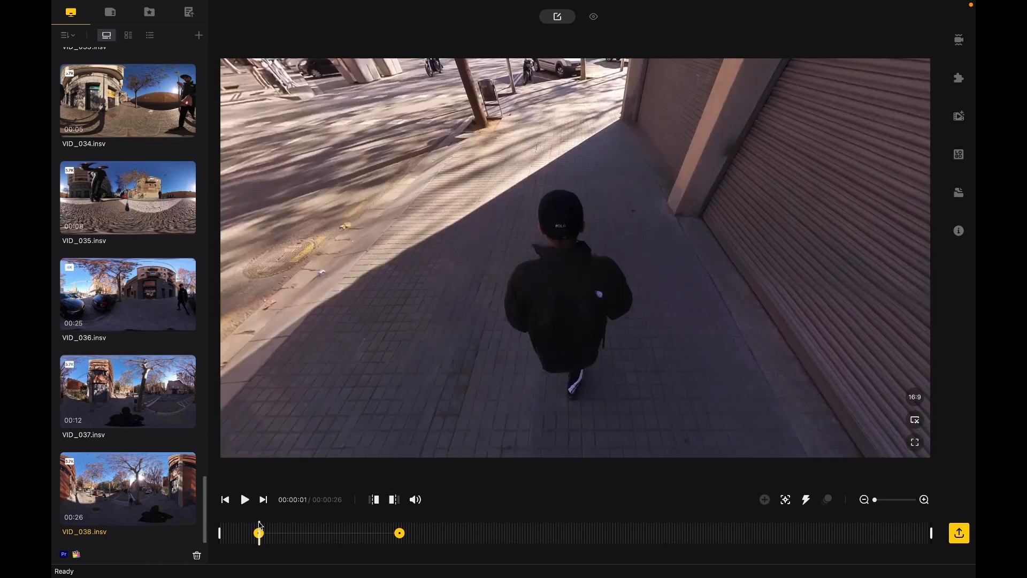
key("space")
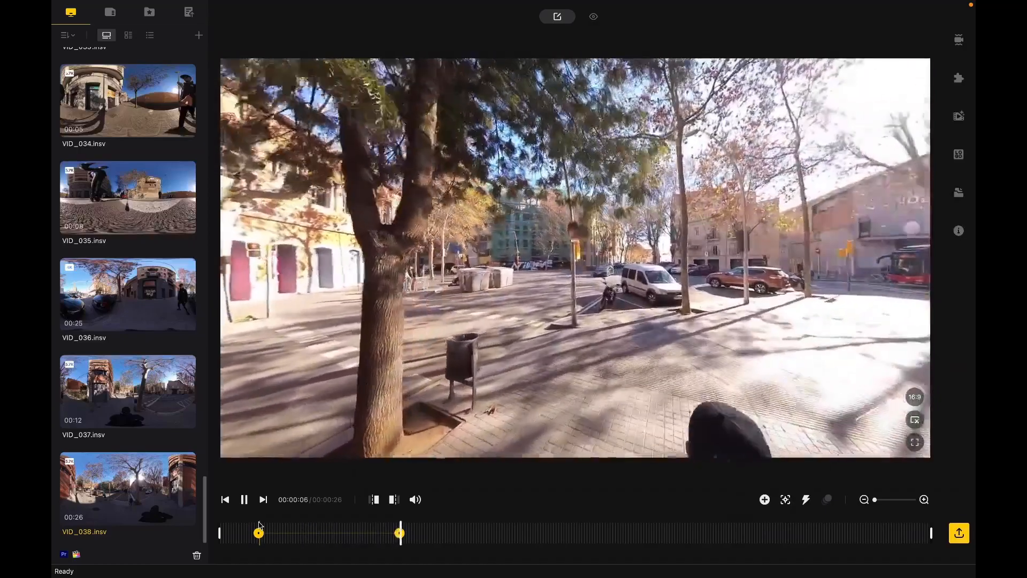
key("space")
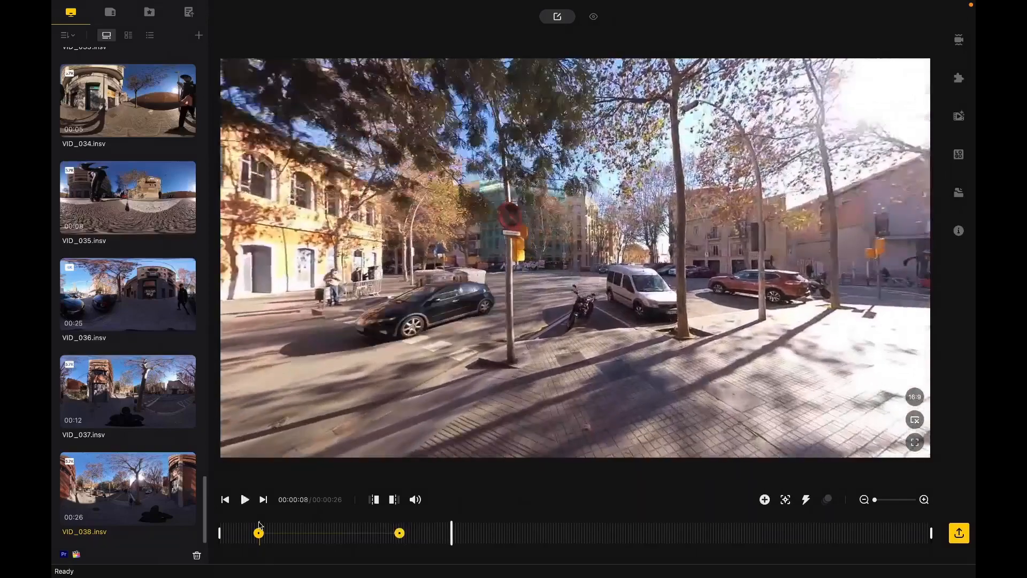
left_click(276, 531)
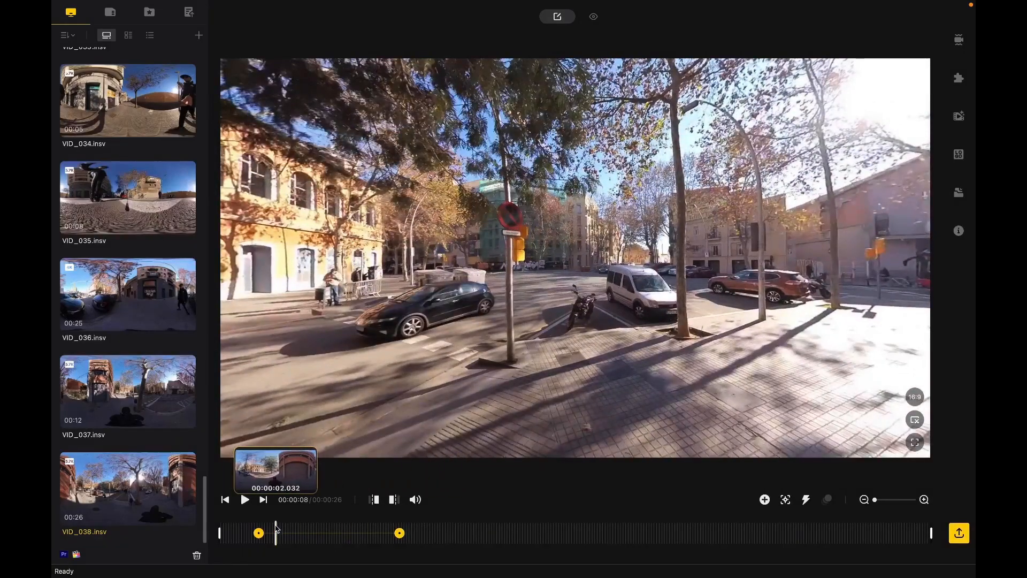
key("space")
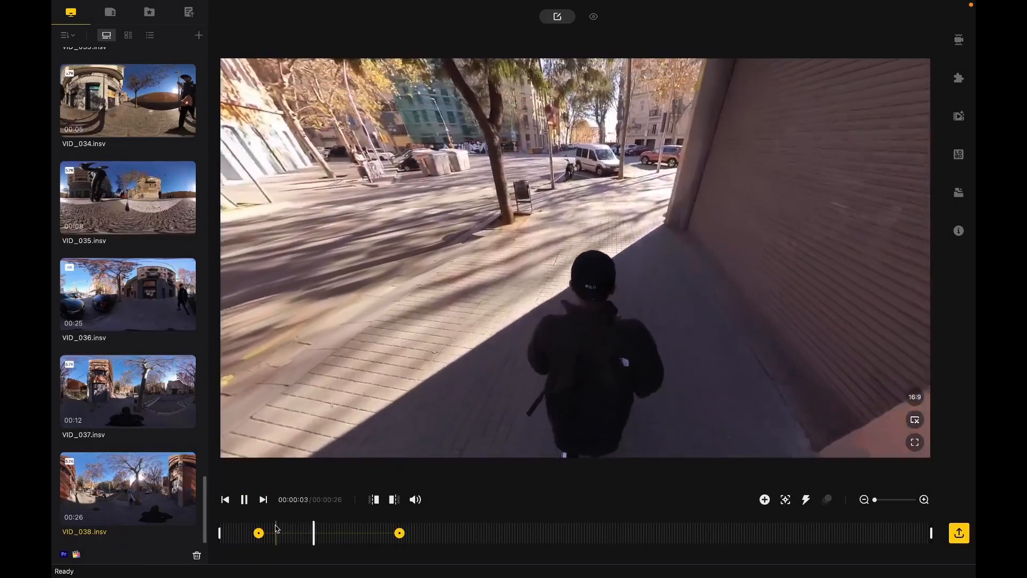
key("space")
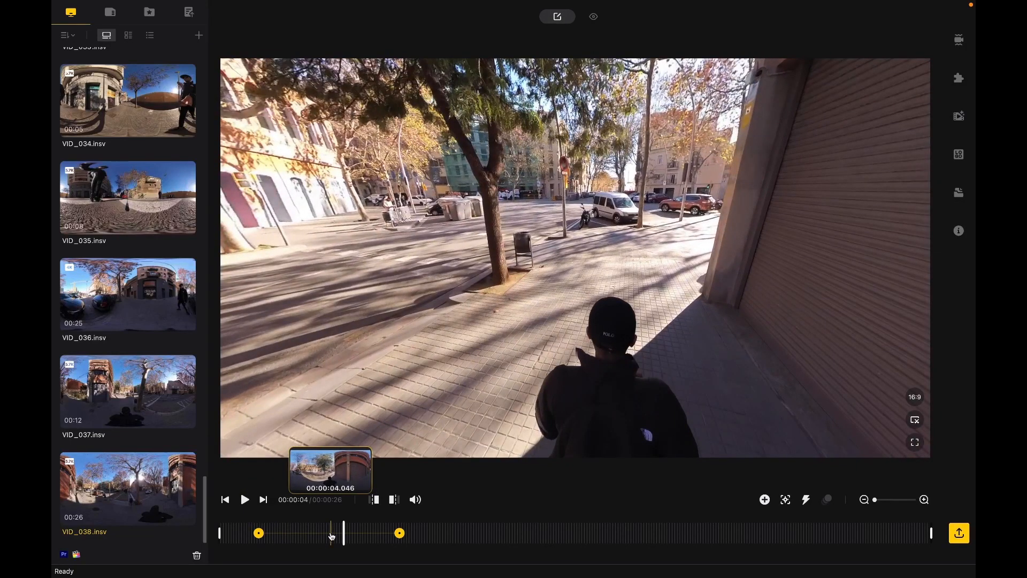
- Inspect the transition options between the two keyframes and preview the Smooth Dissolve transition
left_click(332, 534)
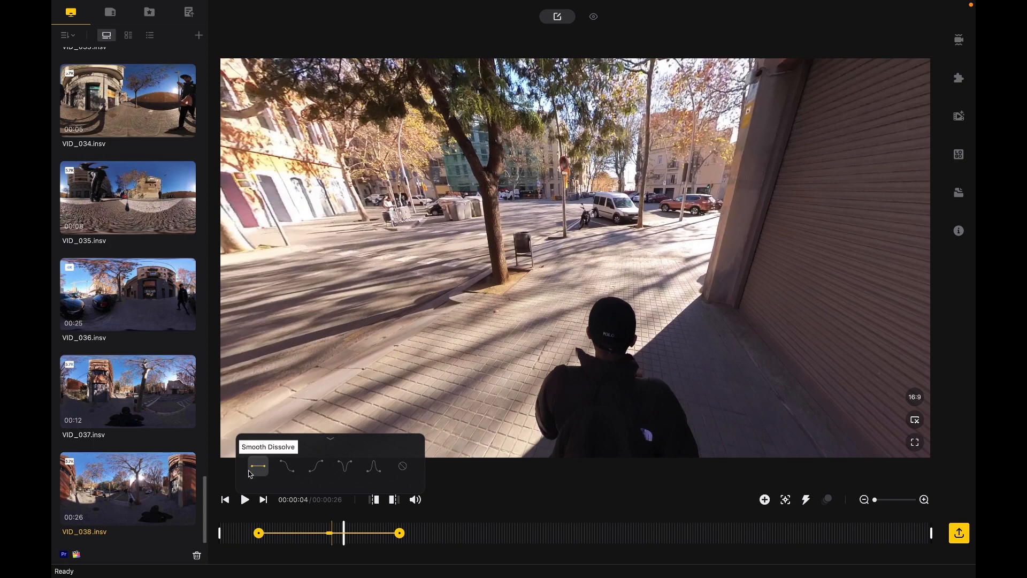
left_click(266, 522)
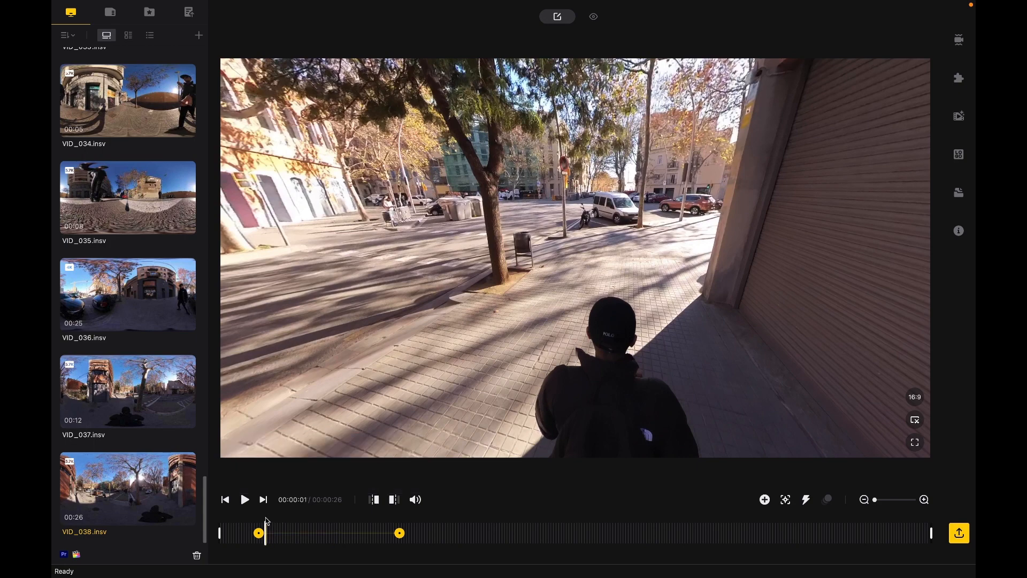
key("space")
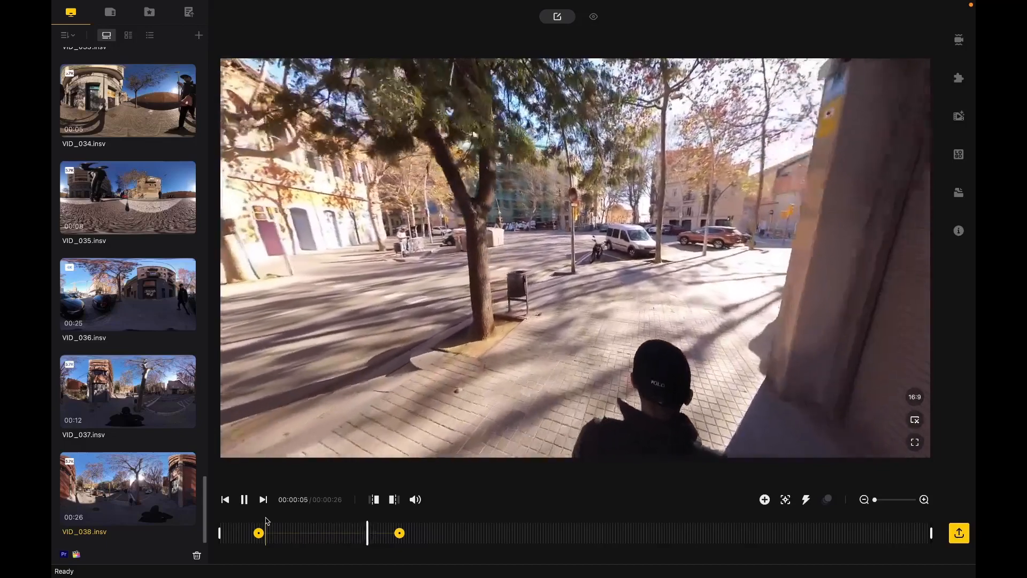
key("space")
- Try the V-shaped transition curve between the two keyframes and play back the result
left_click(332, 534)
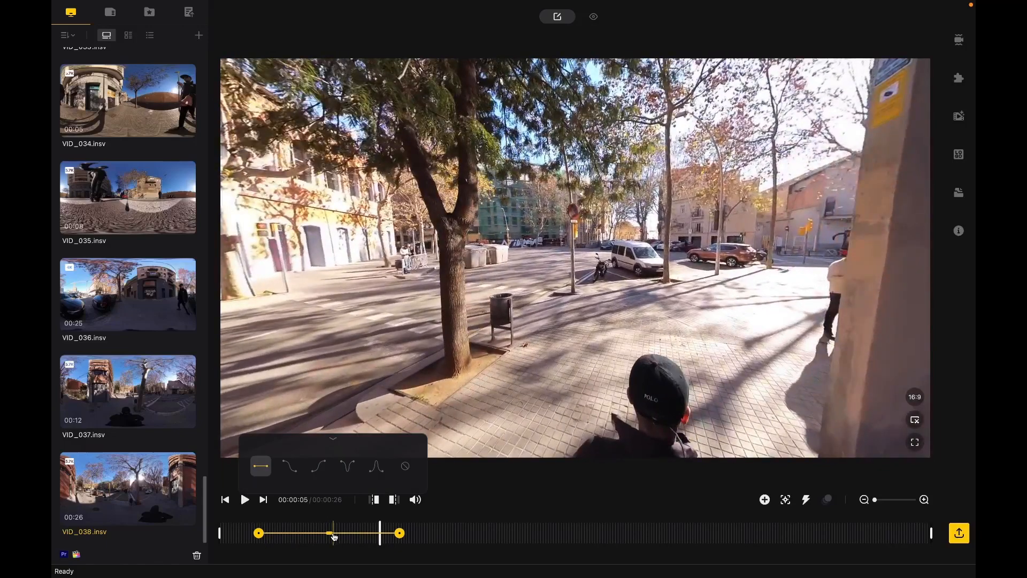
left_click(348, 473)
left_click(257, 531)
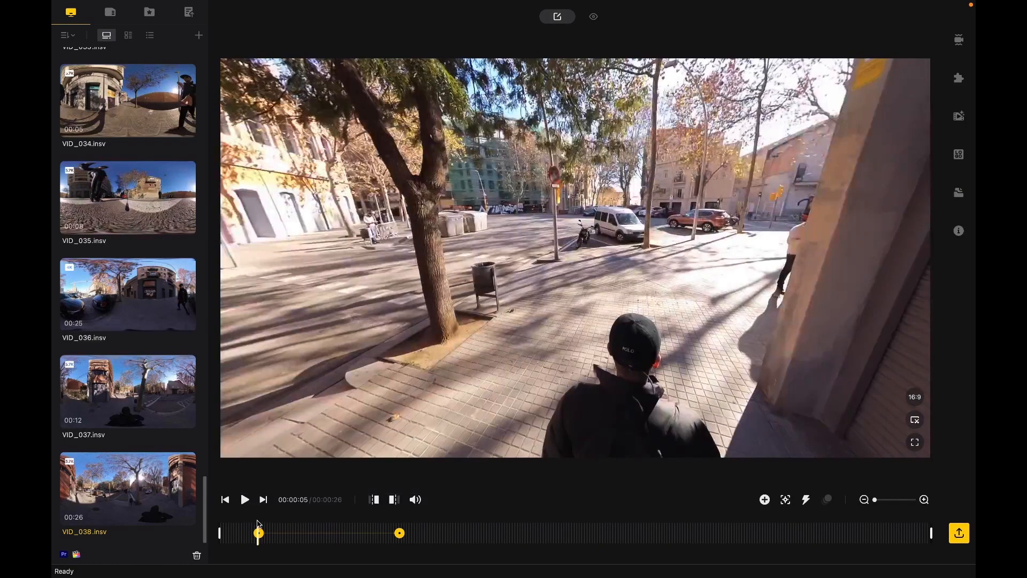
key("space")
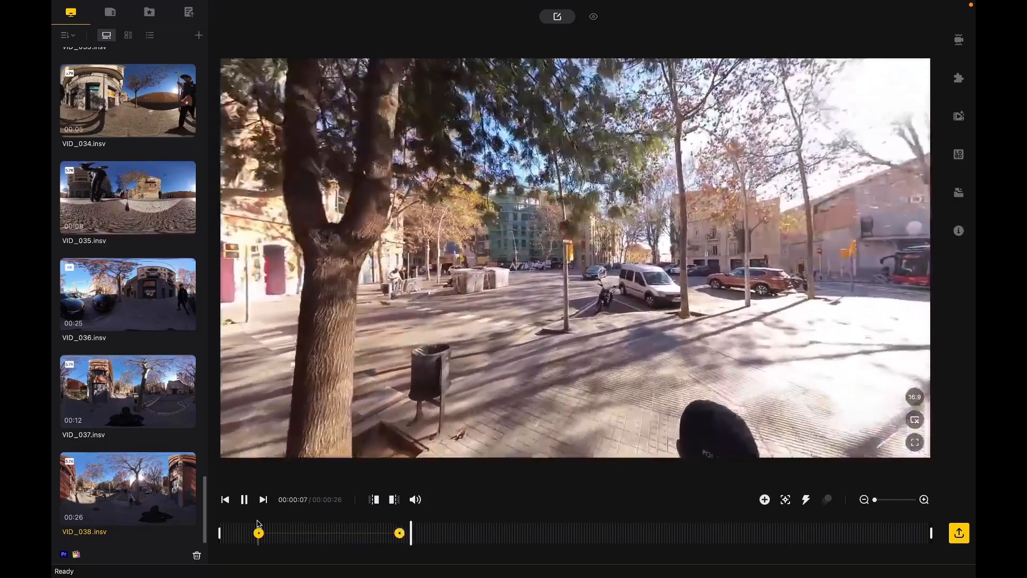
key("space")
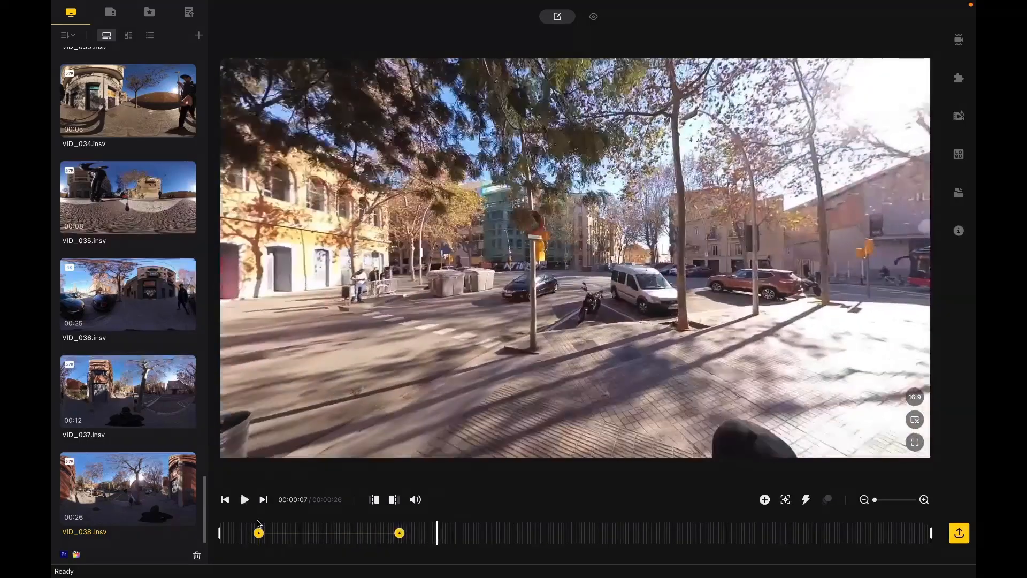
- Set the transition between the first two keyframes to Fade-In Fade-Out and play back the camera move
left_click(327, 535)
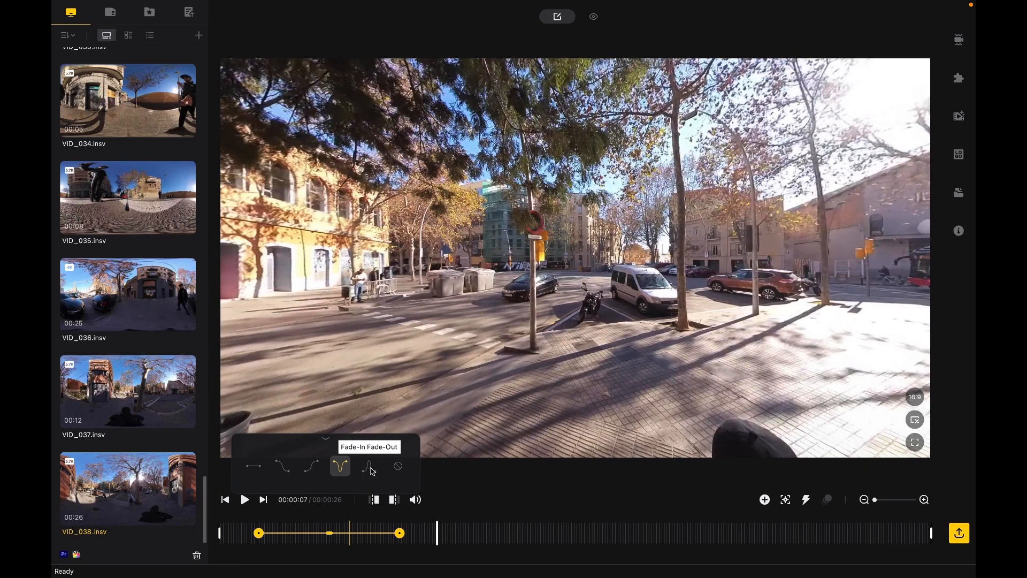
left_click(271, 524)
key("space")
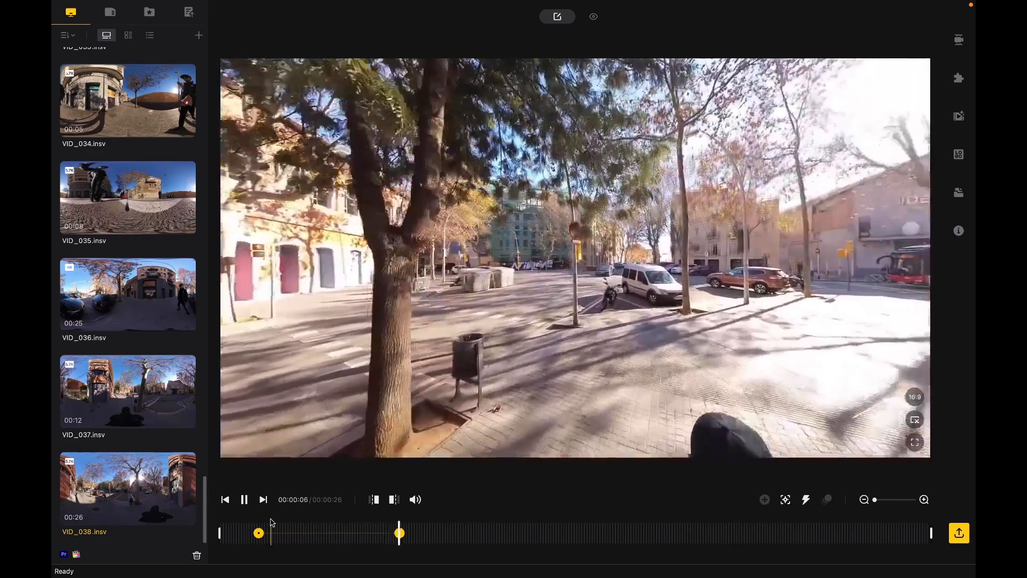
key("space")
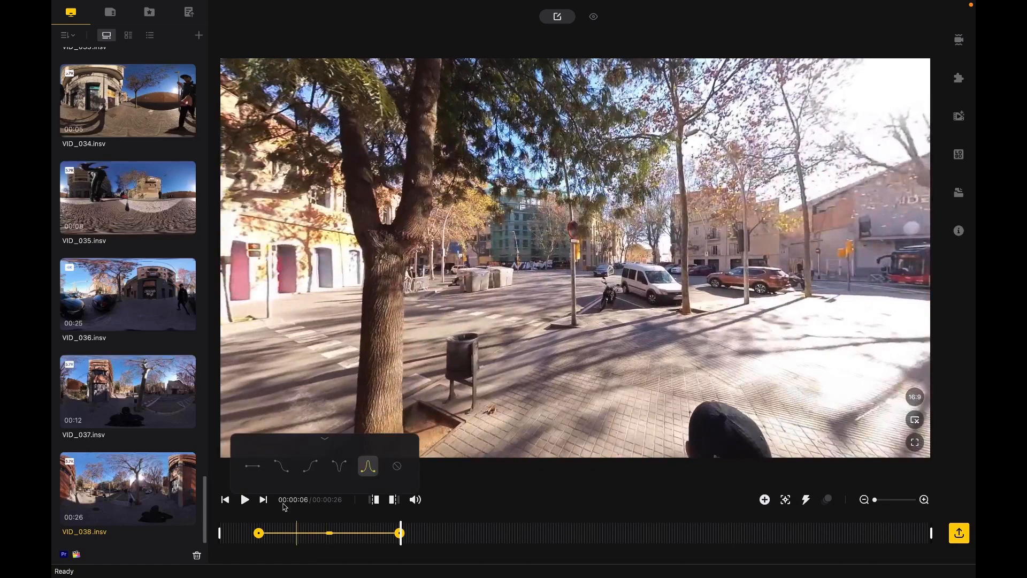
left_click(273, 524)
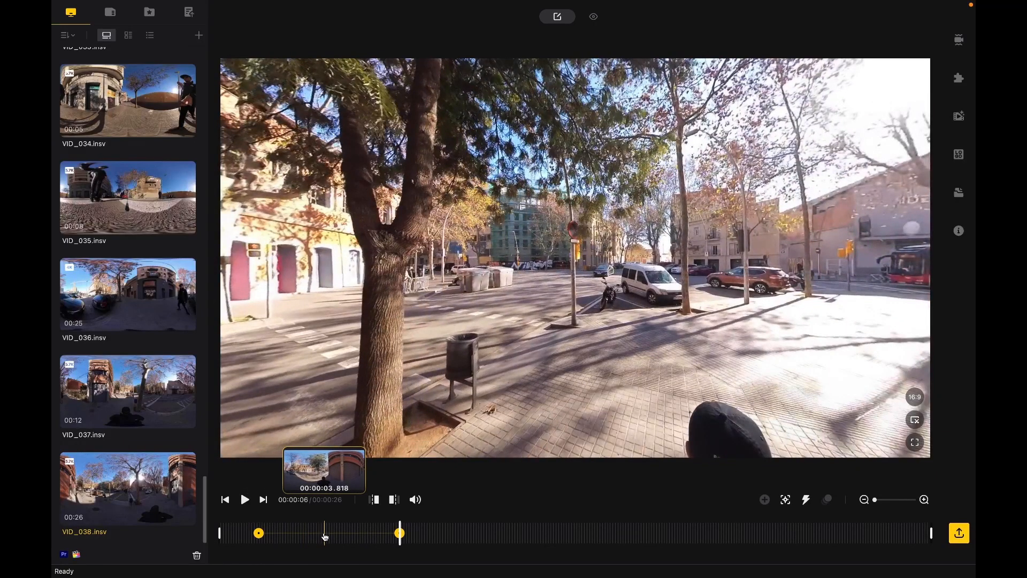
key("space")
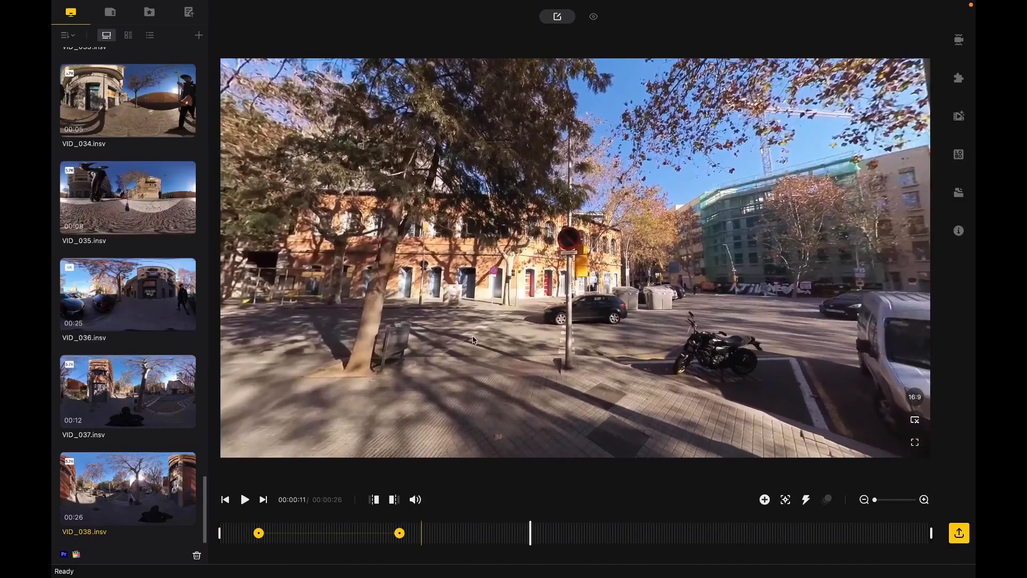
- Add a third keyframe at 00:00:11 facing the orange building, with pan 83.0° and tilt 4.6°, and play back from the second keyframe
left_click(765, 501)
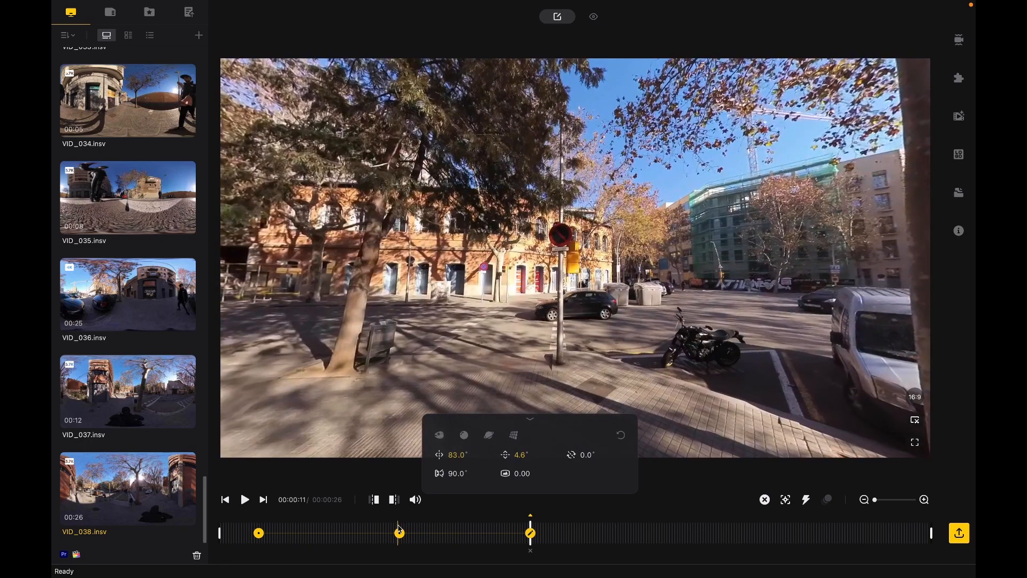
left_click(399, 531)
key("space")
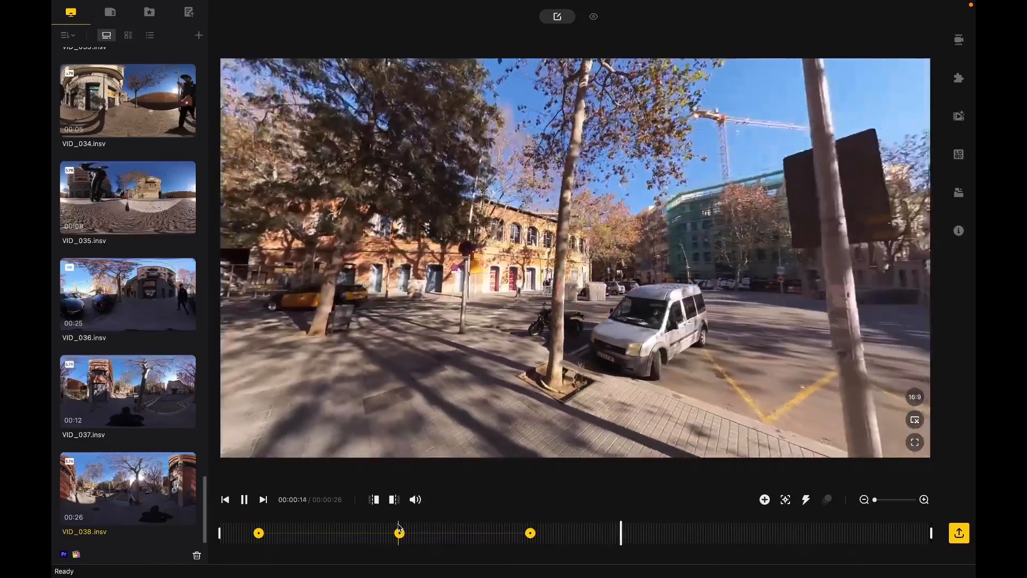
key("space")
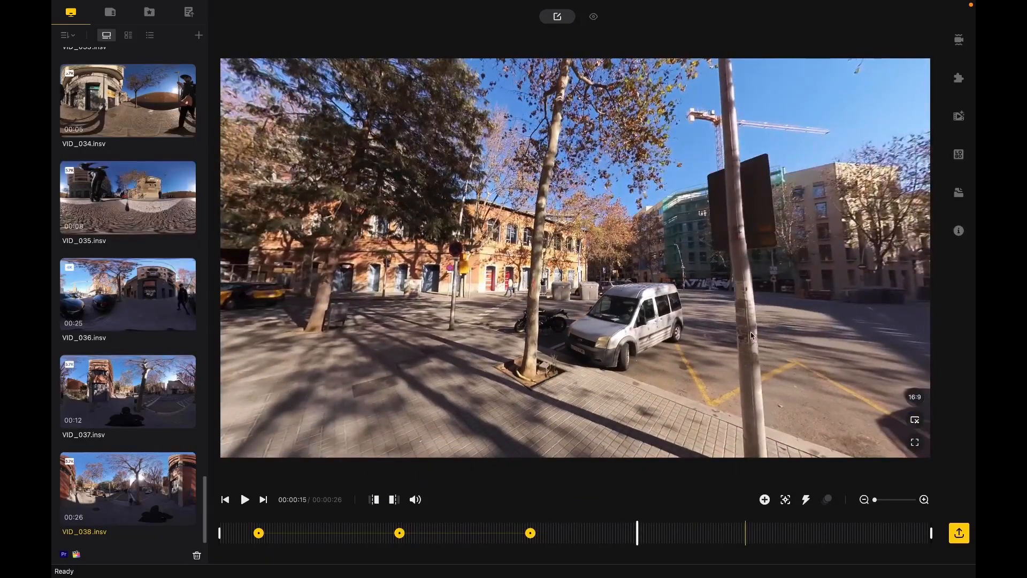
- Add a fourth keyframe at 00:00:15 aimed down at the walking person, with pan -51.9° and tilt -48.1°
left_click_drag(849, 327, 578, 274)
left_click_drag(781, 292, 645, 218)
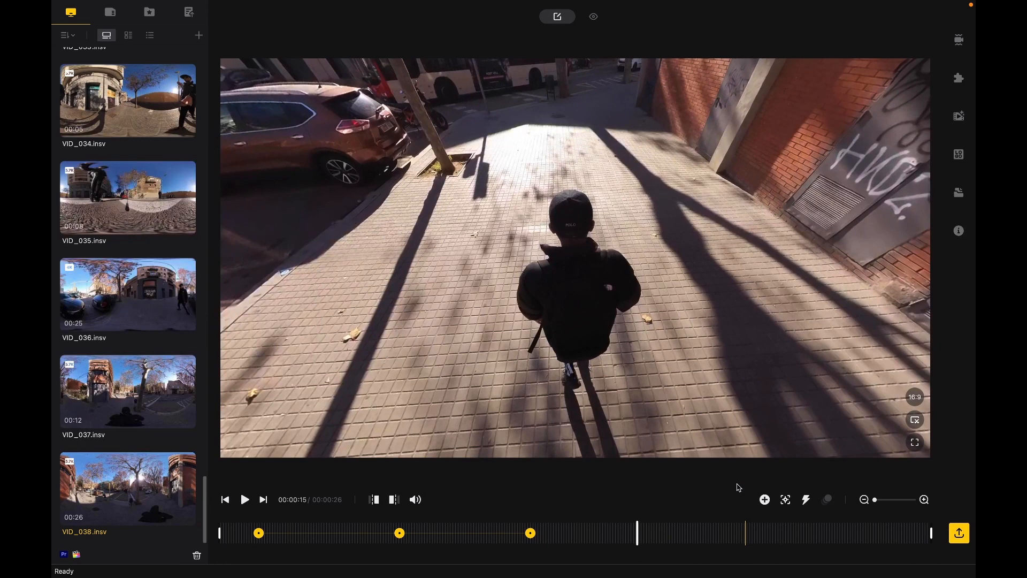
left_click(764, 500)
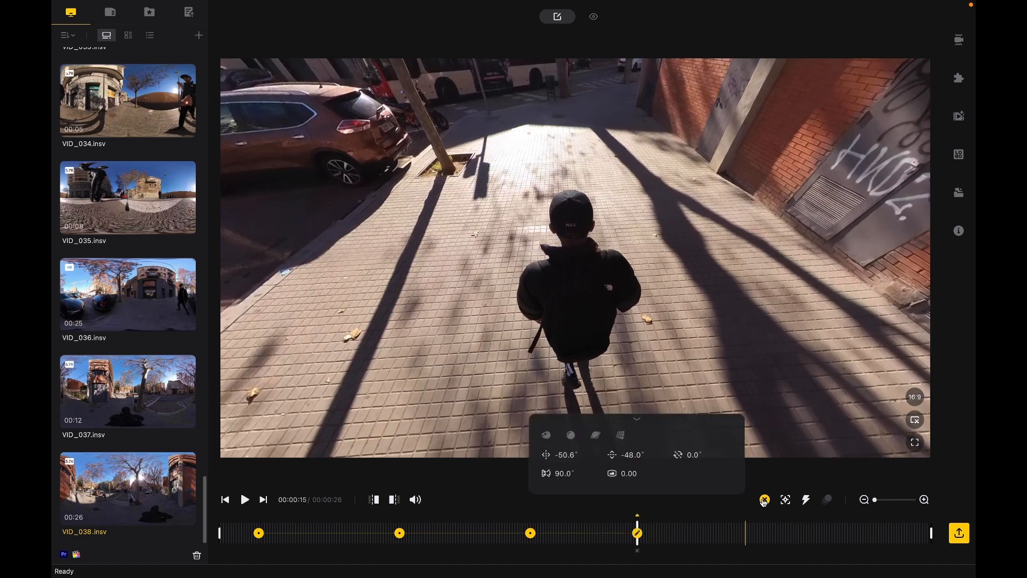
left_click(622, 435)
left_click_drag(628, 384, 618, 172)
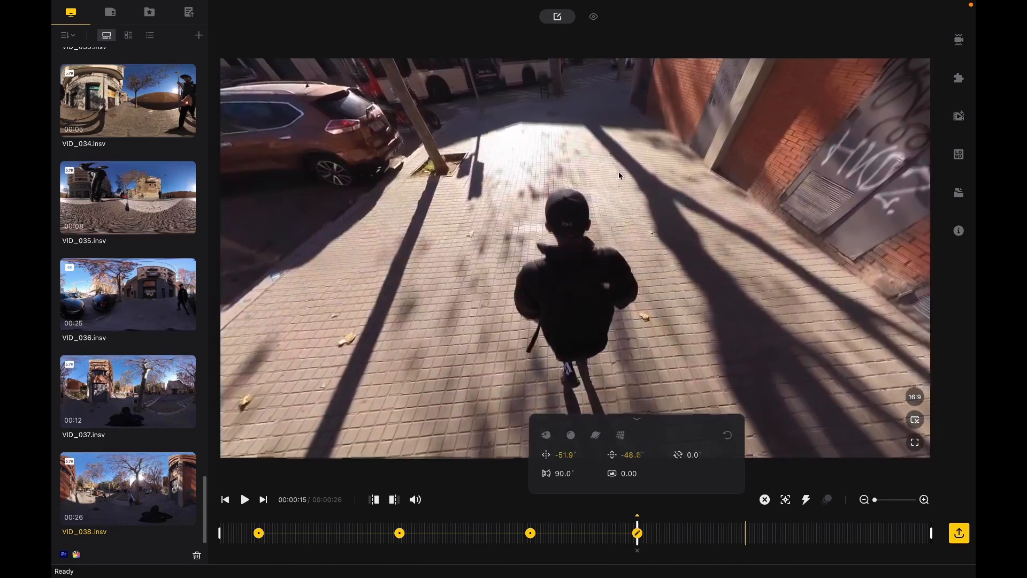
- Play back the camera move from the third to the fourth keyframe and inspect the transition options between them
left_click(530, 519)
key("space")
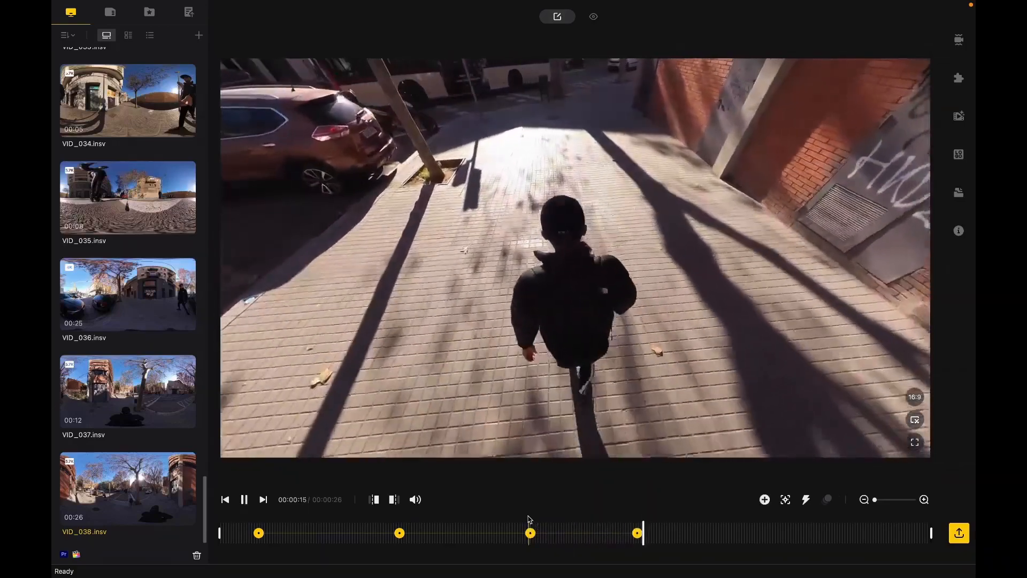
key("space")
left_click(583, 534)
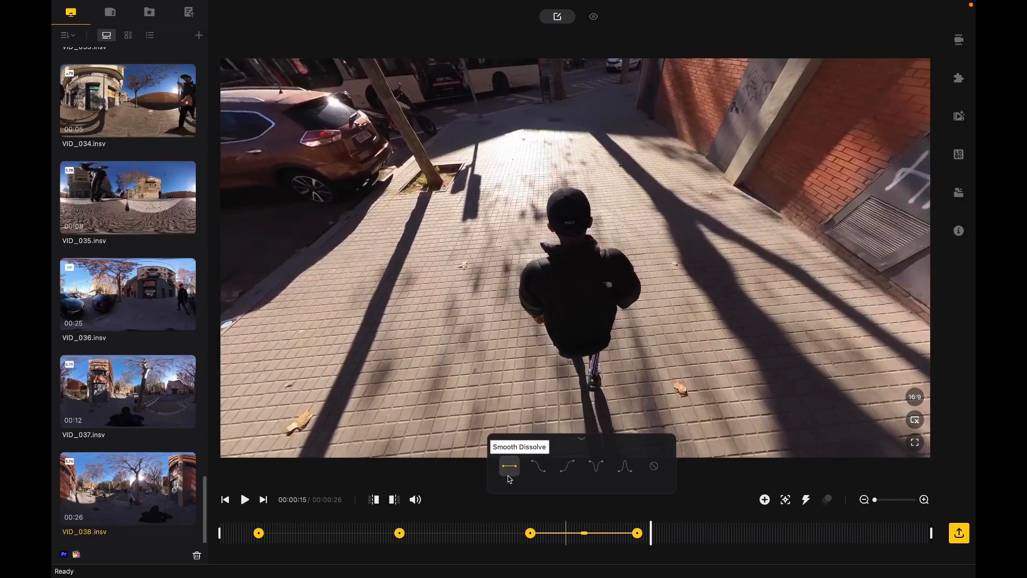
left_click(532, 519)
key("space")
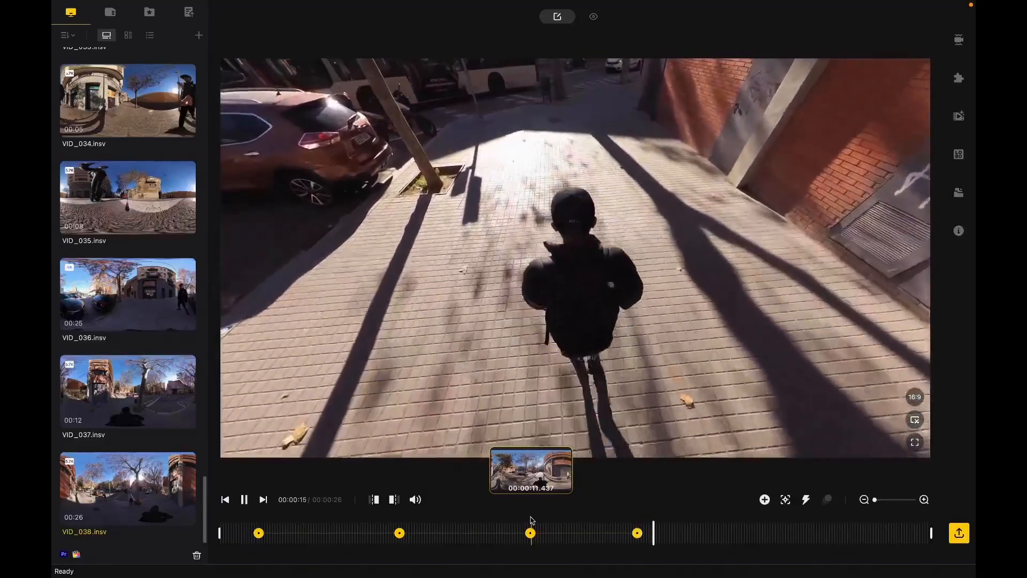
key("space")
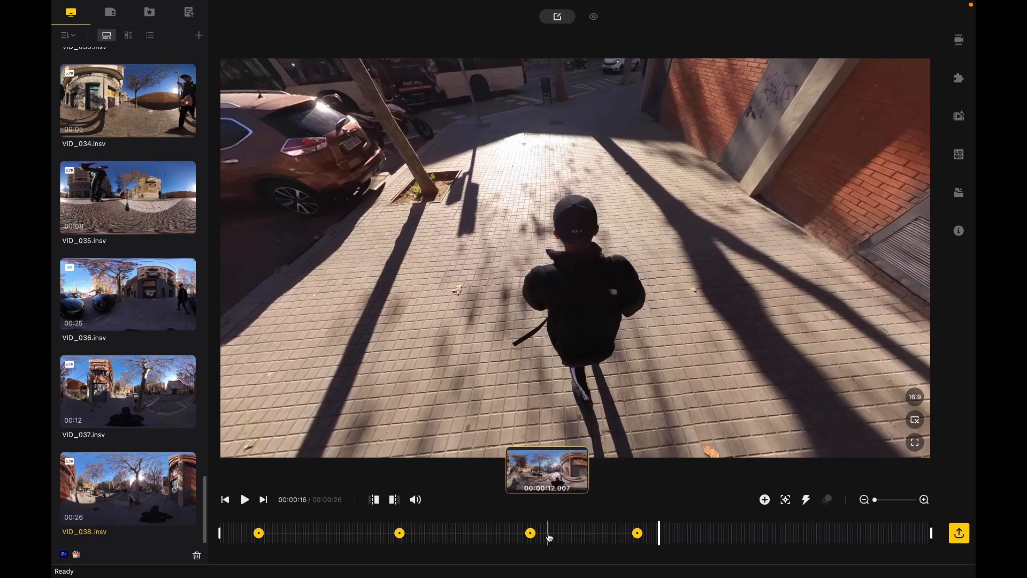
- Replay the move, shift the fourth keyframe much closer to the clip's end, and play back from the third keyframe
left_click(532, 518)
key("space")
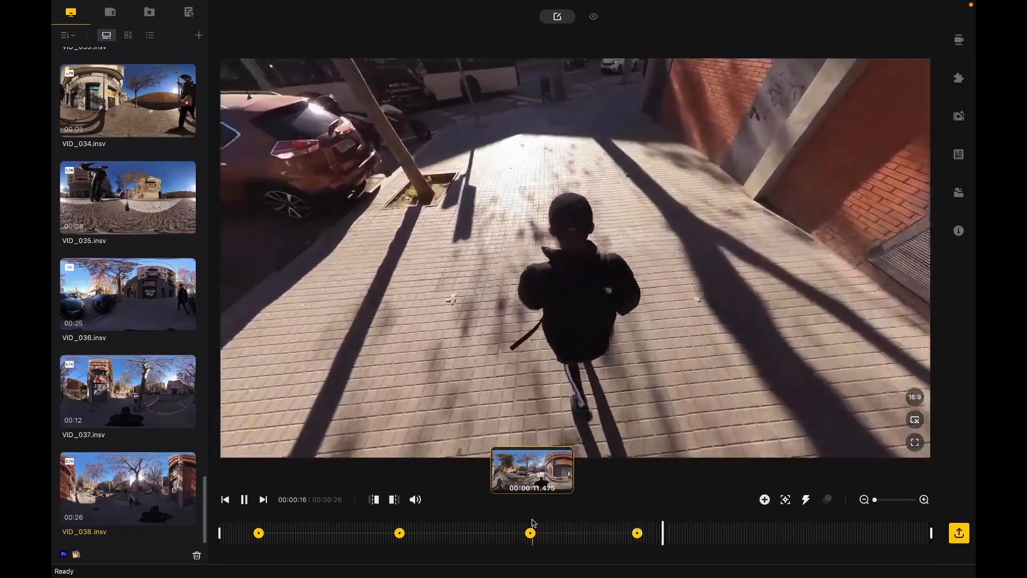
key("space")
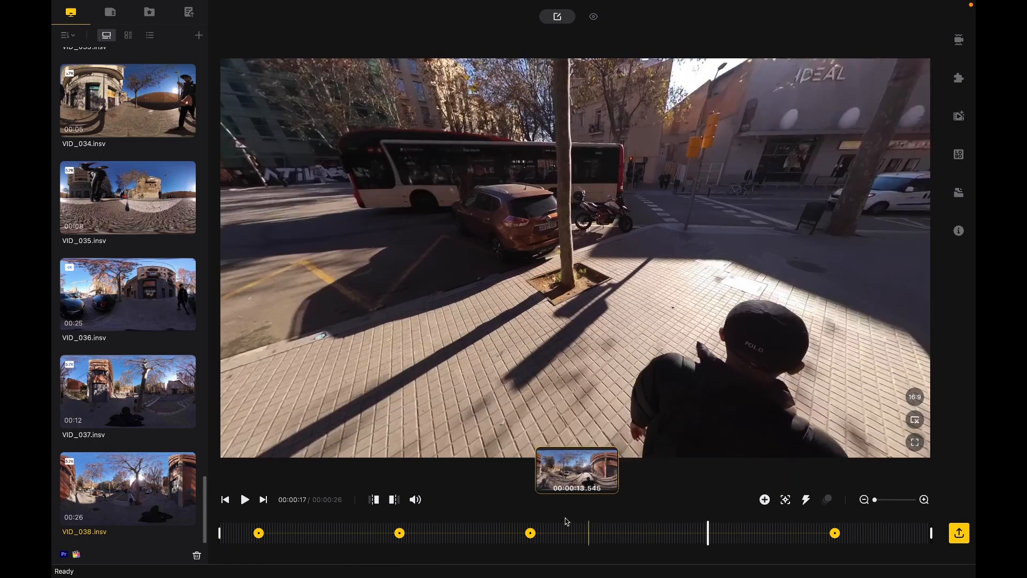
left_click(532, 519)
key("space")
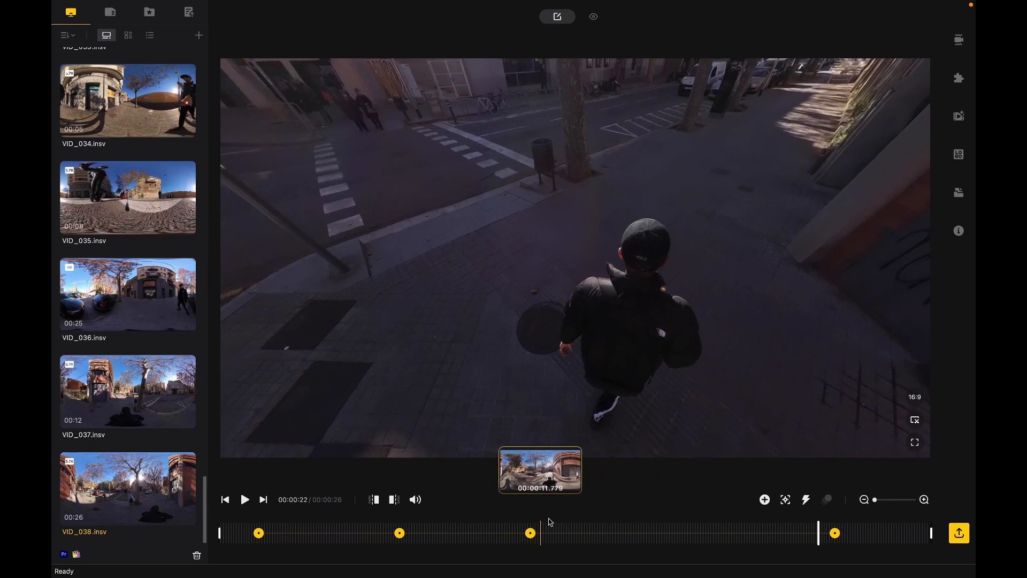
- Move the fourth keyframe close to the third, at 00:00:13, and play back the faster camera move
left_click_drag(835, 533, 579, 528)
key("space")
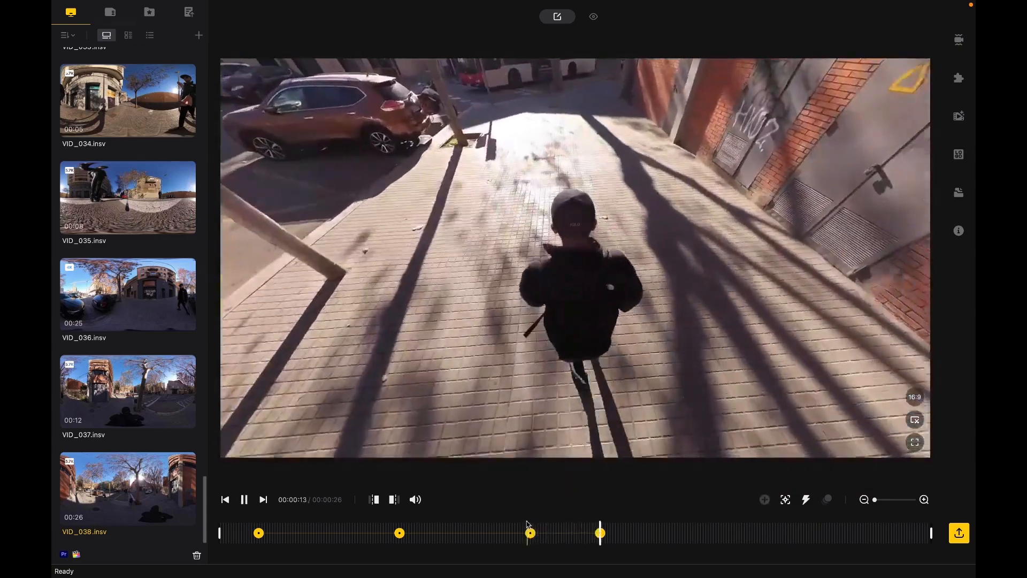
key("space")
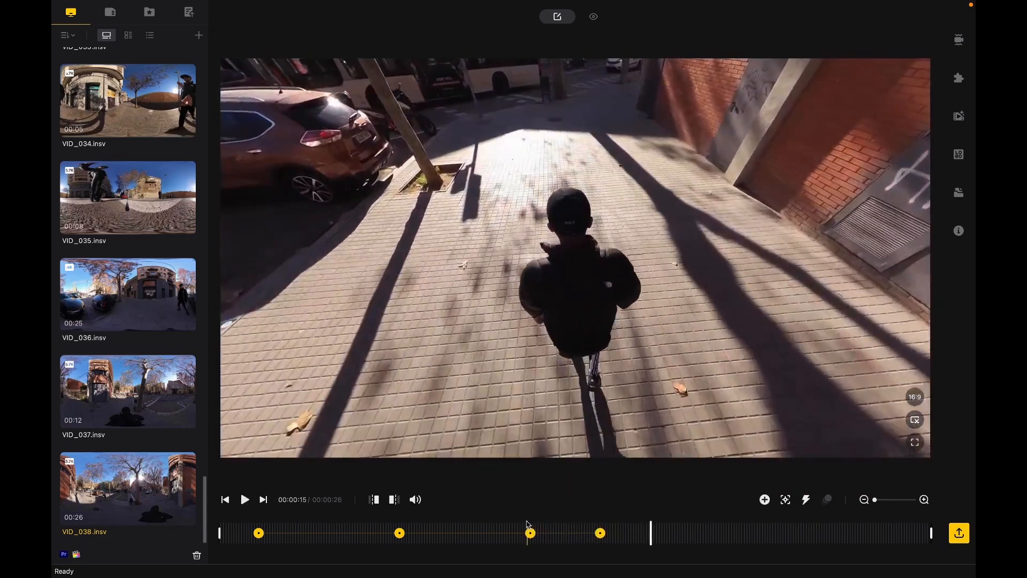
- Move the fourth keyframe to 00:00:16 and delete it
left_click_drag(602, 535, 661, 533)
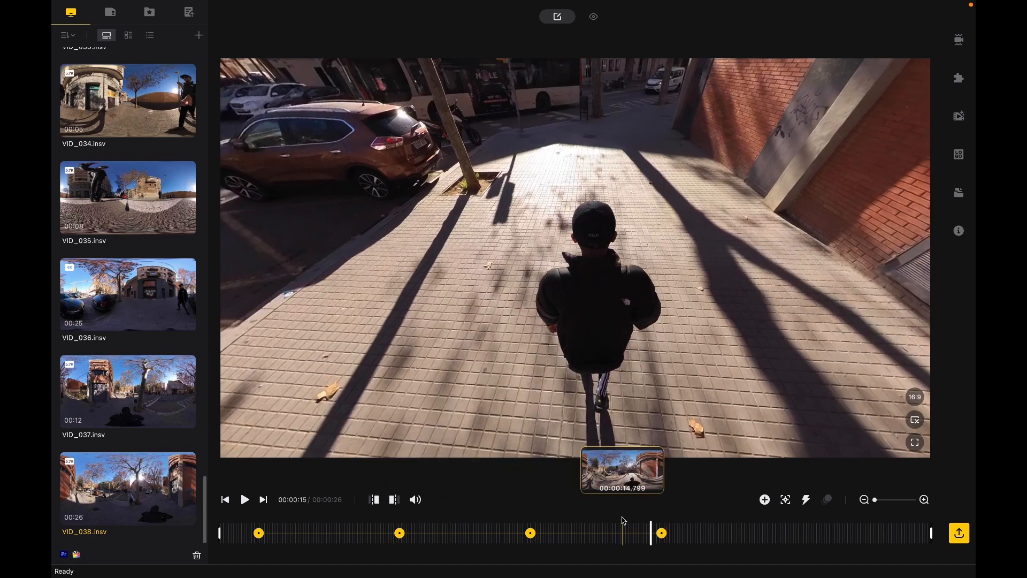
left_click(663, 533)
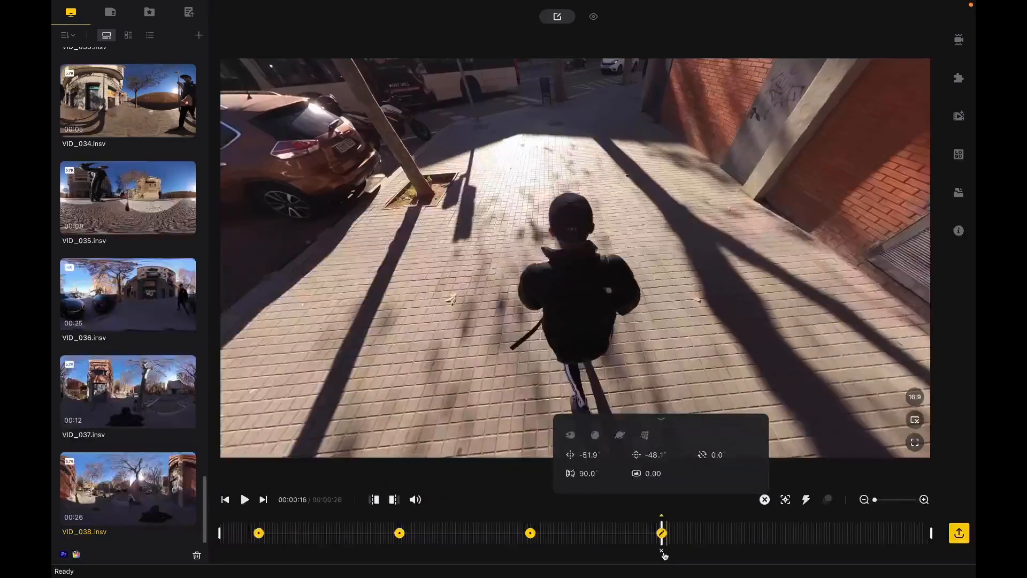
left_click(662, 552)
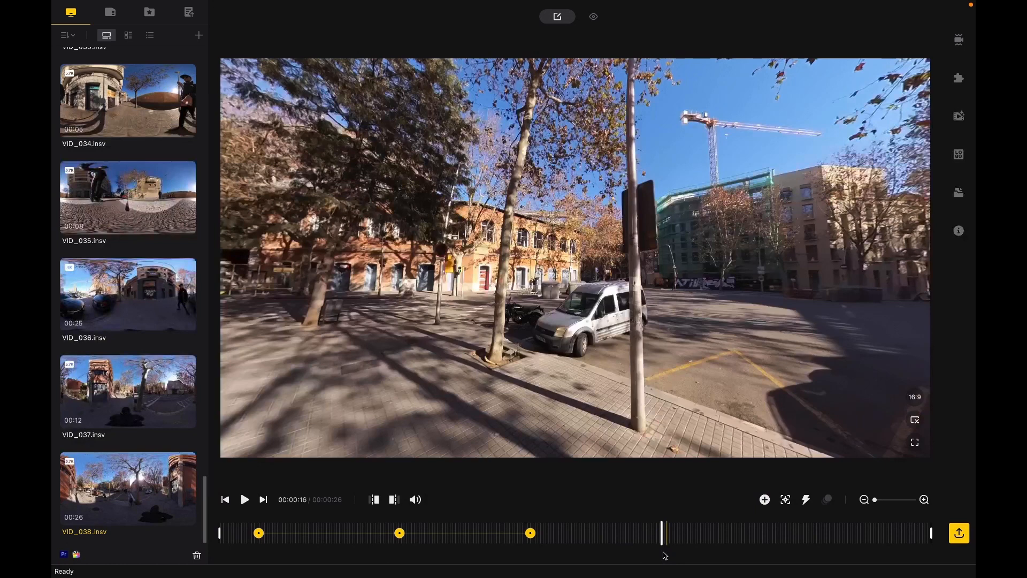
- Reframe the second keyframe to pan 42.4° and tilt 2.2°, play back the camera move, and return to 00:00:09
left_click(530, 534)
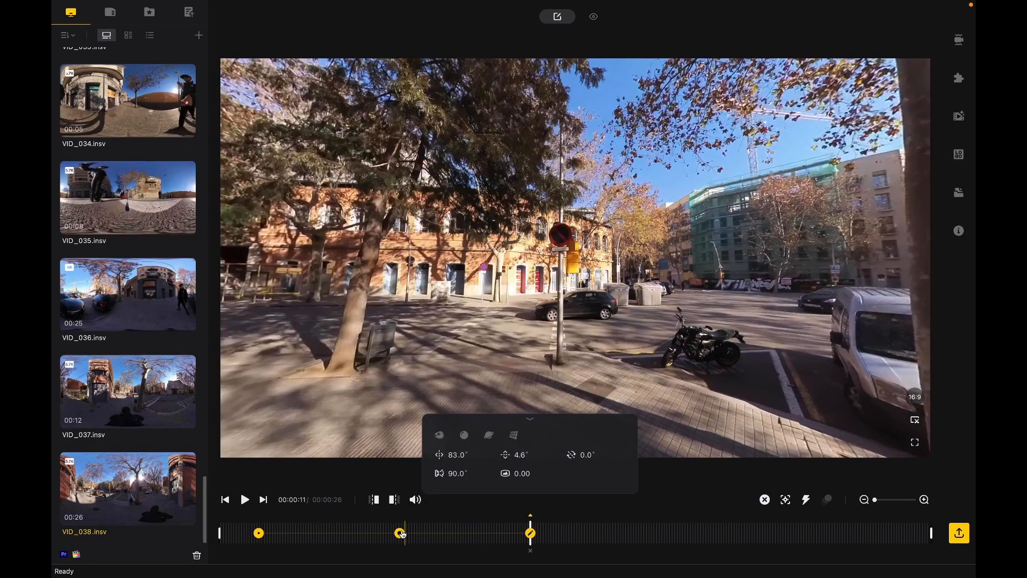
left_click(403, 534)
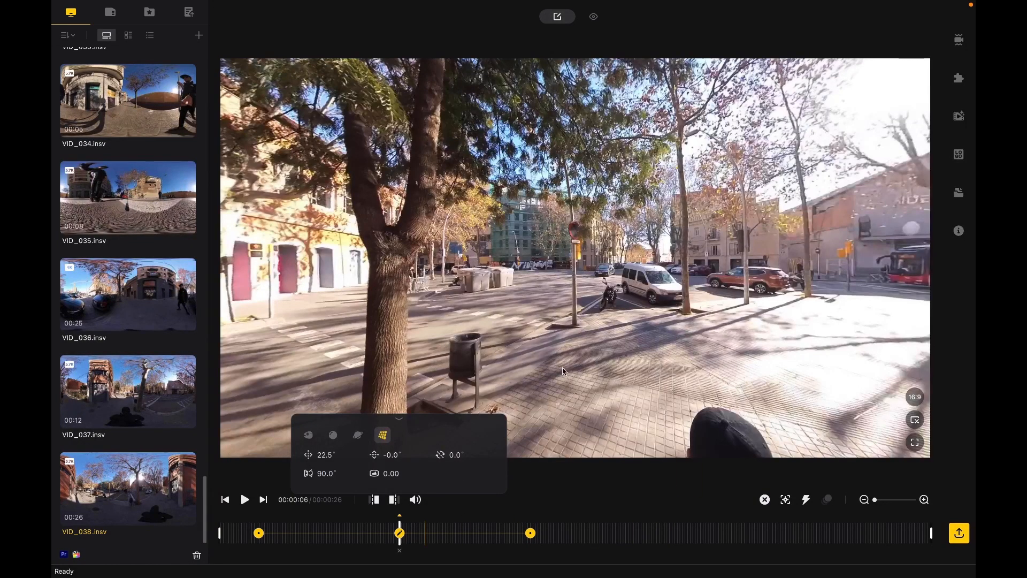
left_click_drag(456, 298, 535, 308)
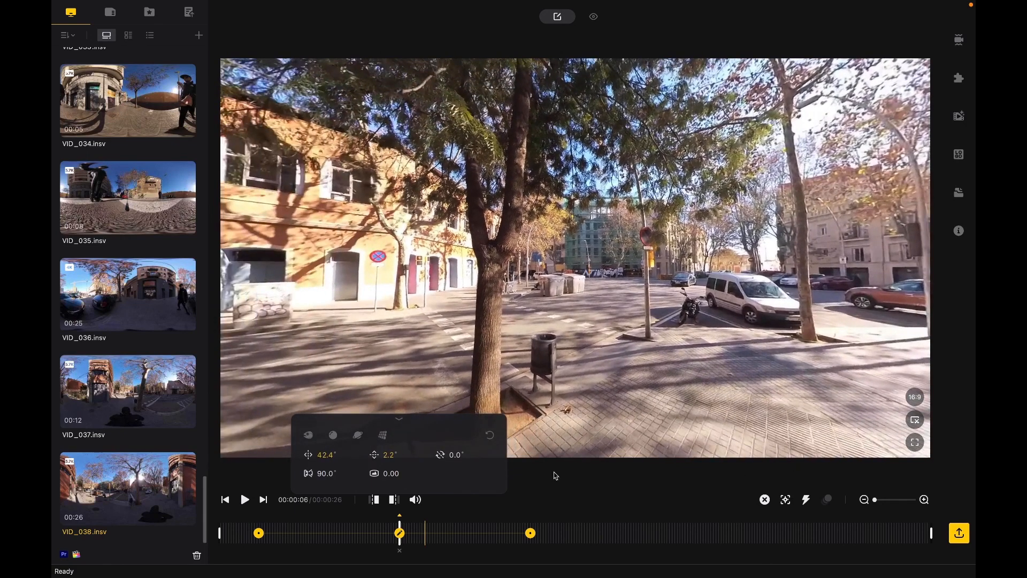
left_click(382, 528)
key("space")
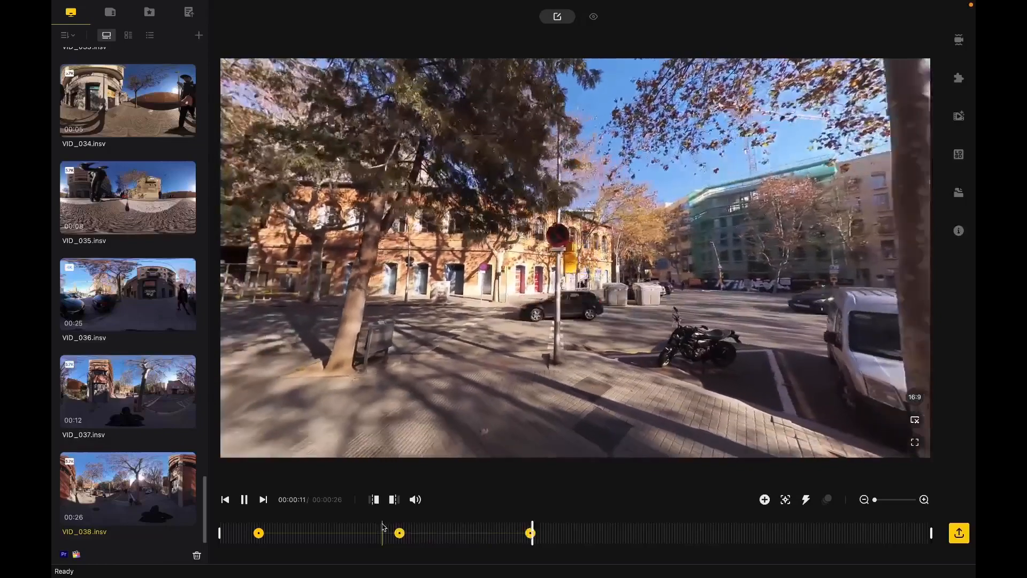
key("space")
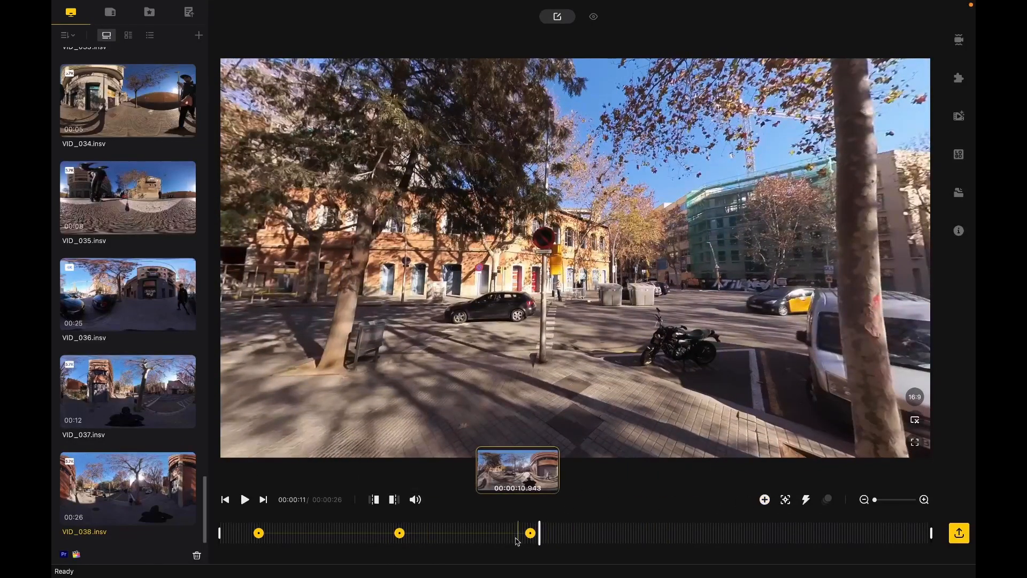
left_click(474, 533)
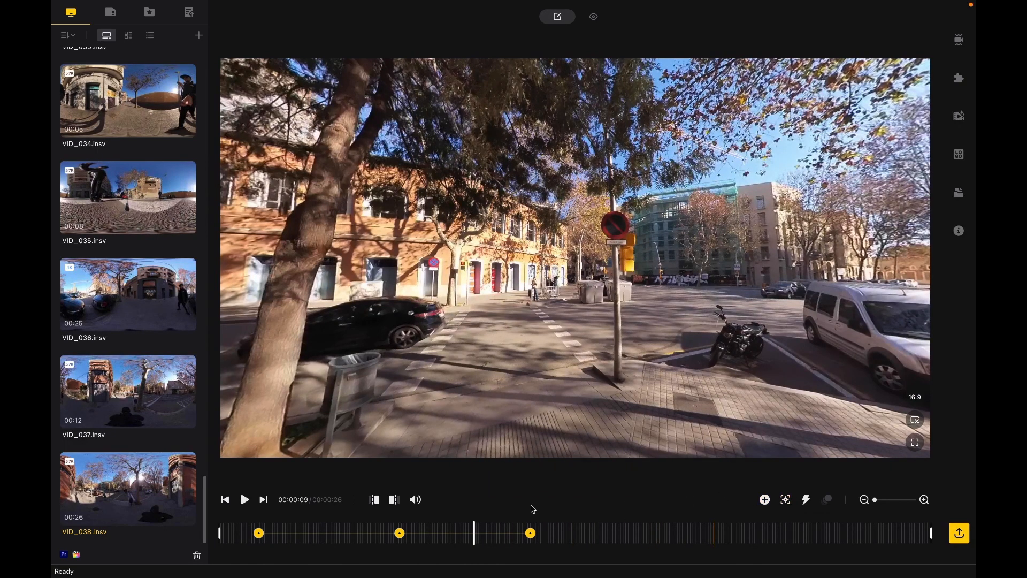
- Delete all three remaining keyframes, at 00:00:11, 00:00:06 and 00:00:01
left_click(531, 532)
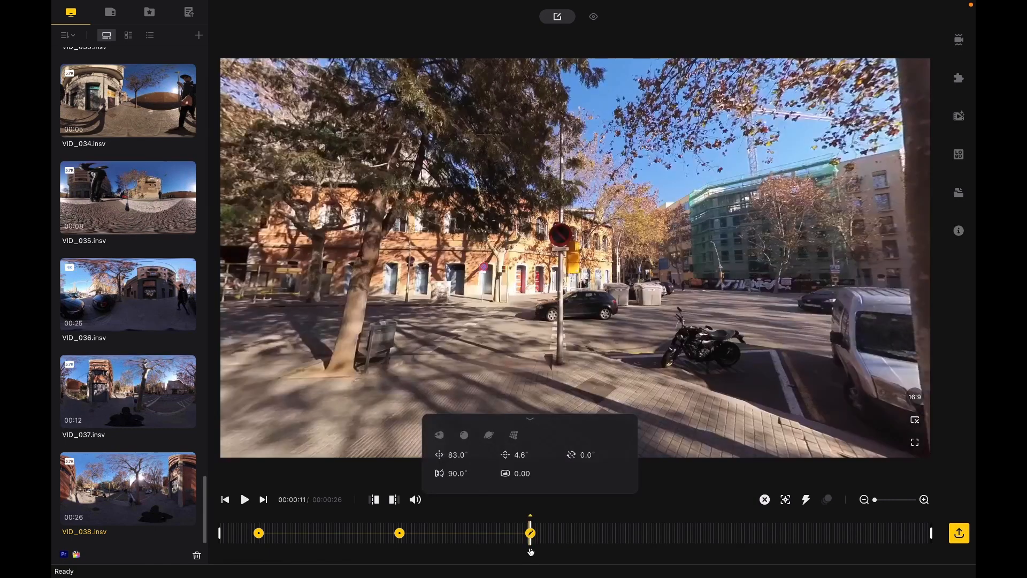
key("Delete")
left_click(398, 550)
key("Delete")
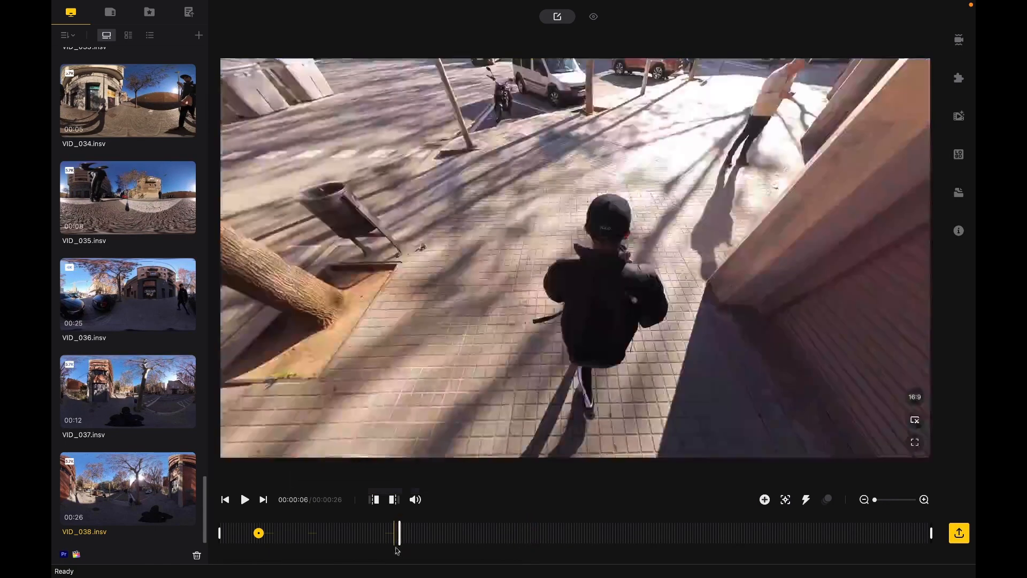
left_click(261, 549)
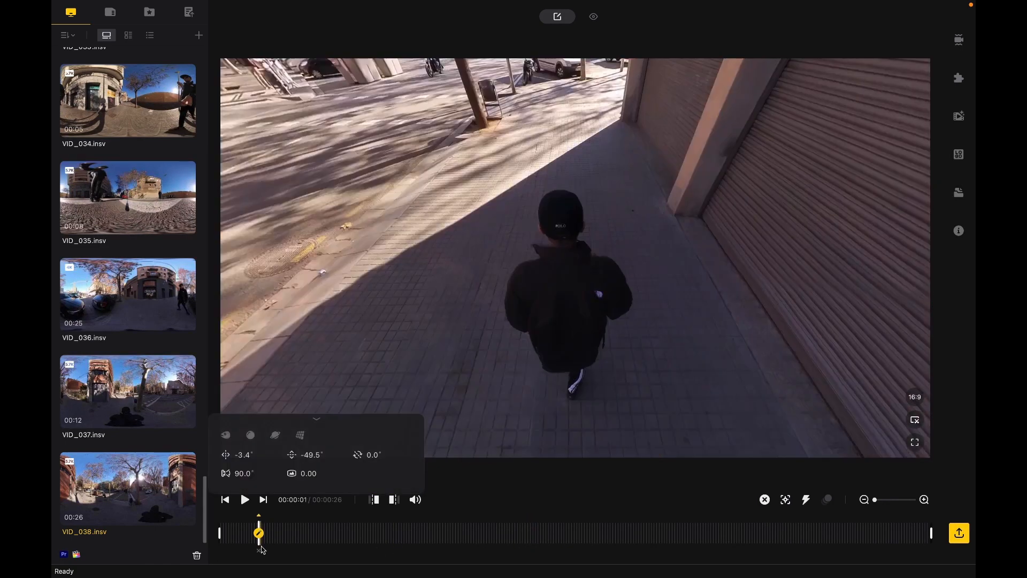
key("Delete")
- Reframe the view on the walking person, play the clip without keyframes, and return to 00:00:01
left_click_drag(577, 414, 582, 296)
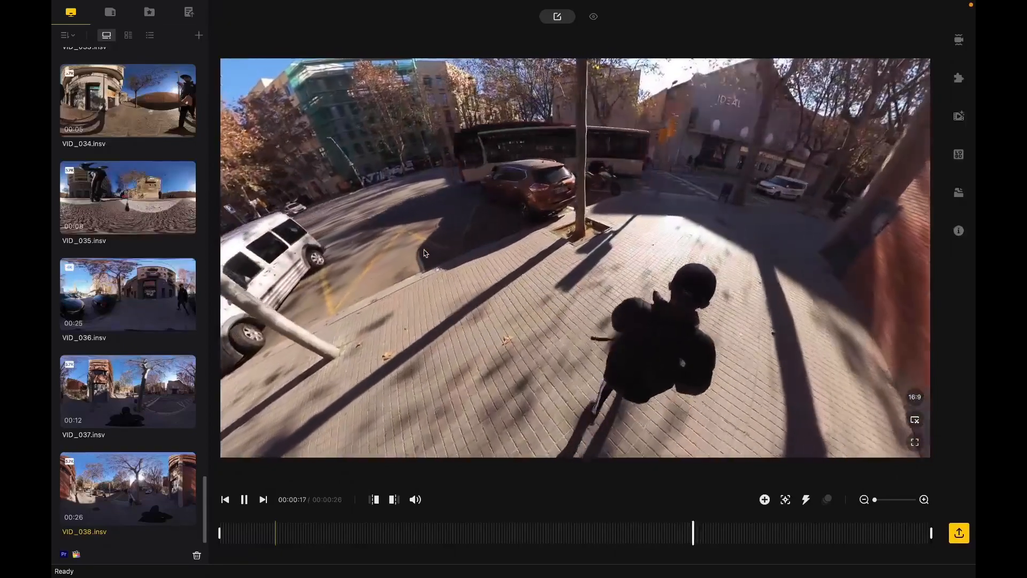
key("space")
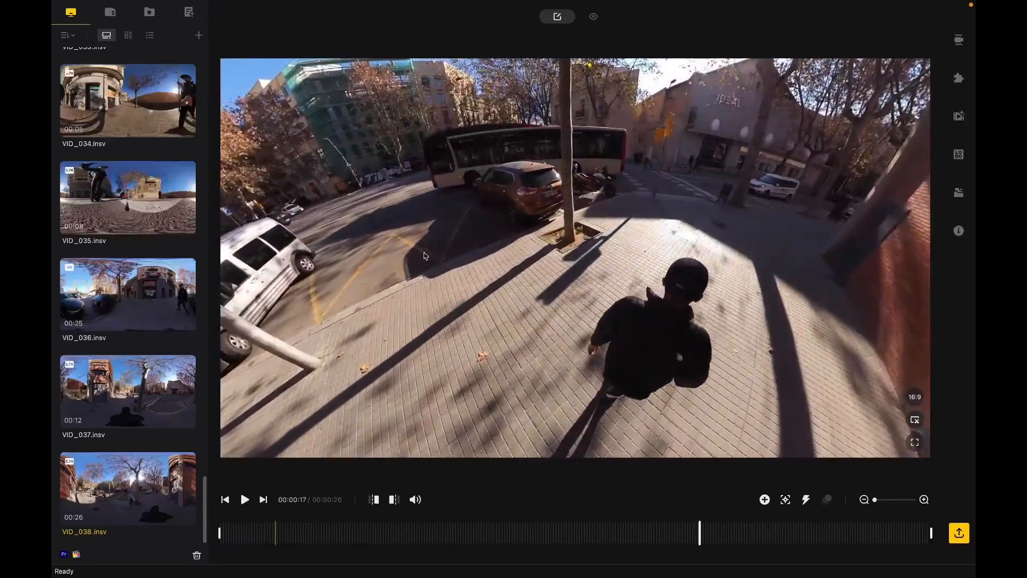
left_click(270, 533)
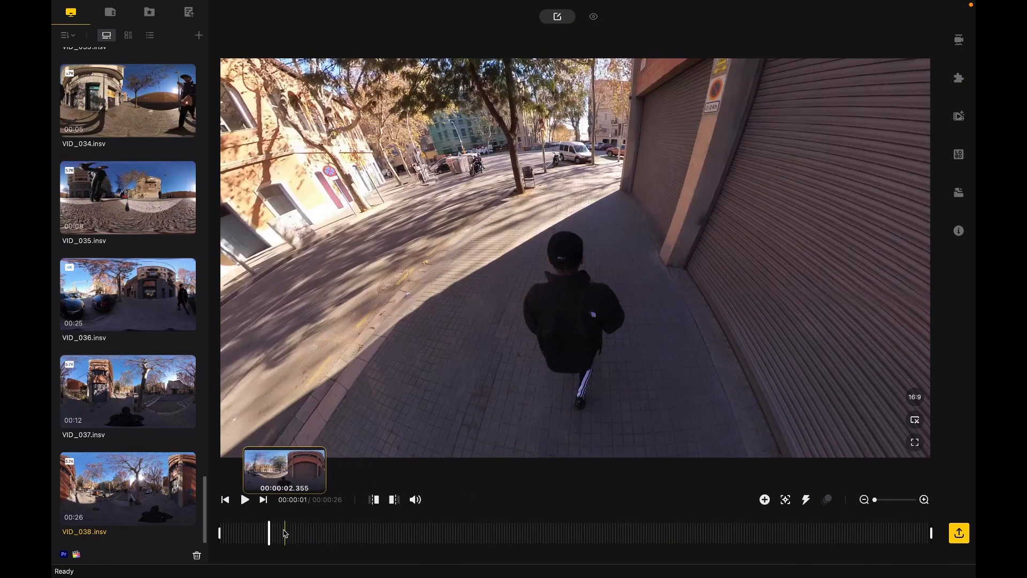
- Track the walking person from 00:00:01, stop tracking at 00:00:10, and play back the tracked segment
left_click(785, 502)
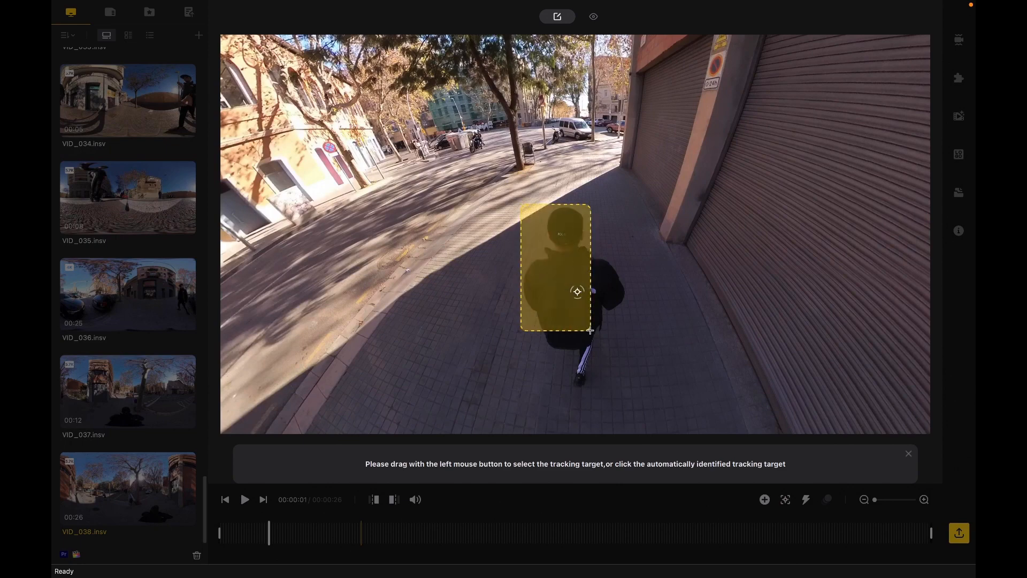
left_click_drag(591, 331, 630, 405)
left_click(605, 463)
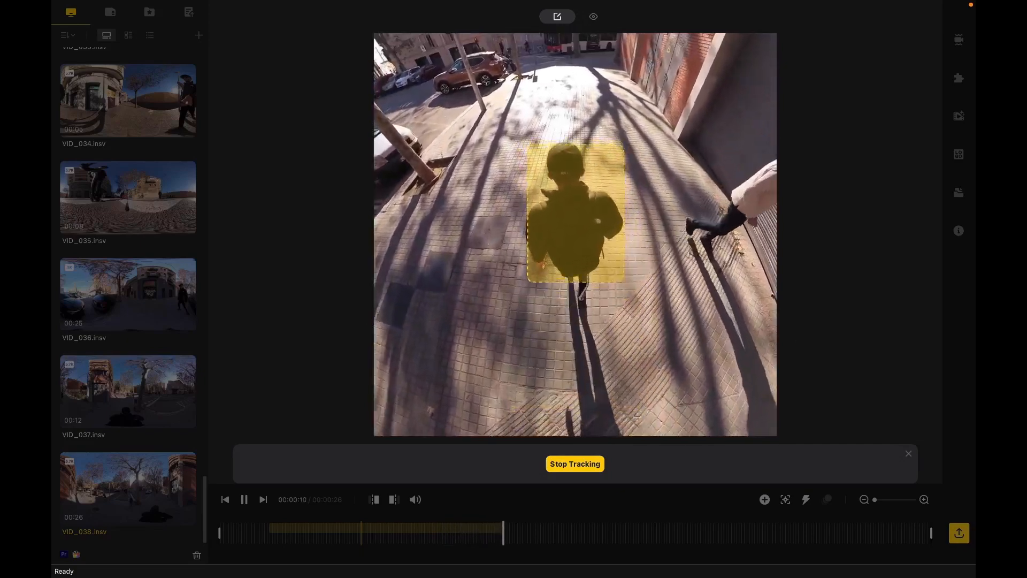
left_click(580, 465)
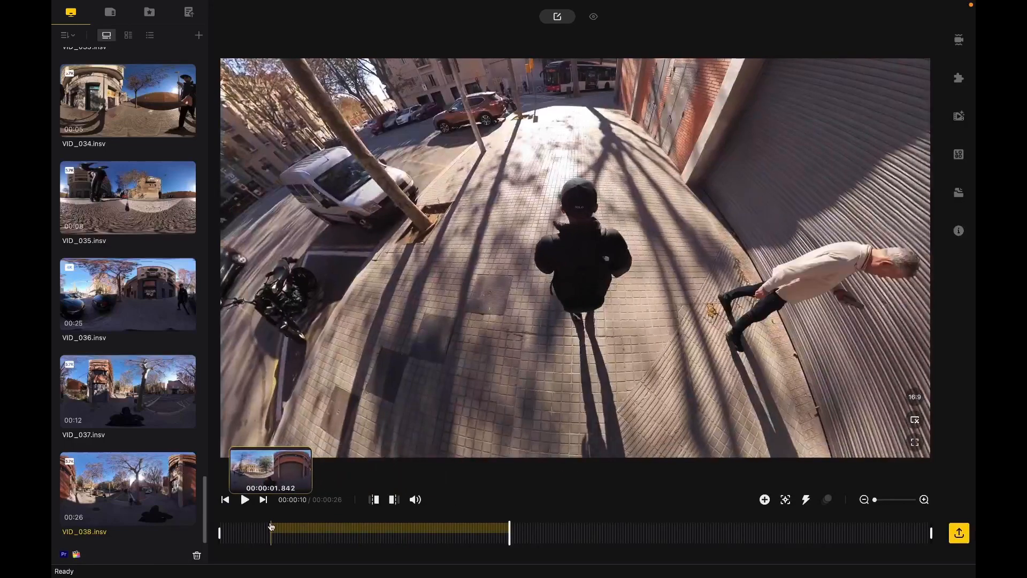
left_click(271, 522)
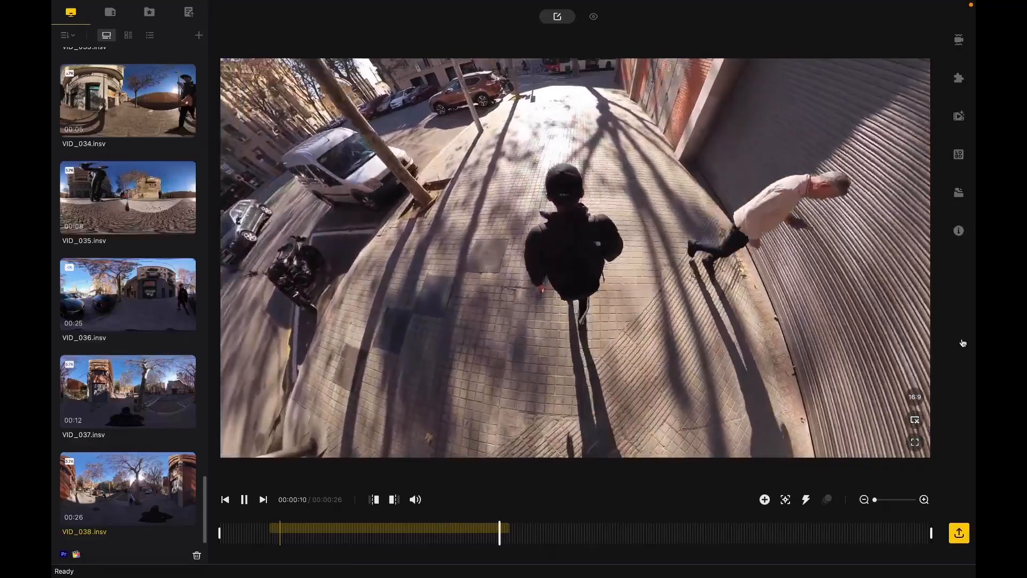
key("space")
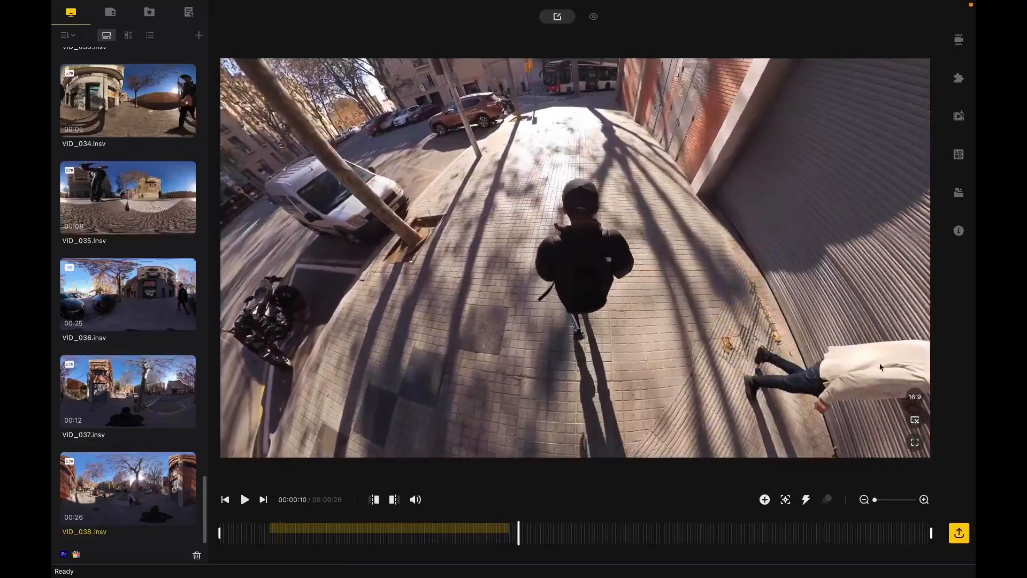
- Inspect the tracked segment's field of view and distortion settings, and delete the segment
left_click(453, 530)
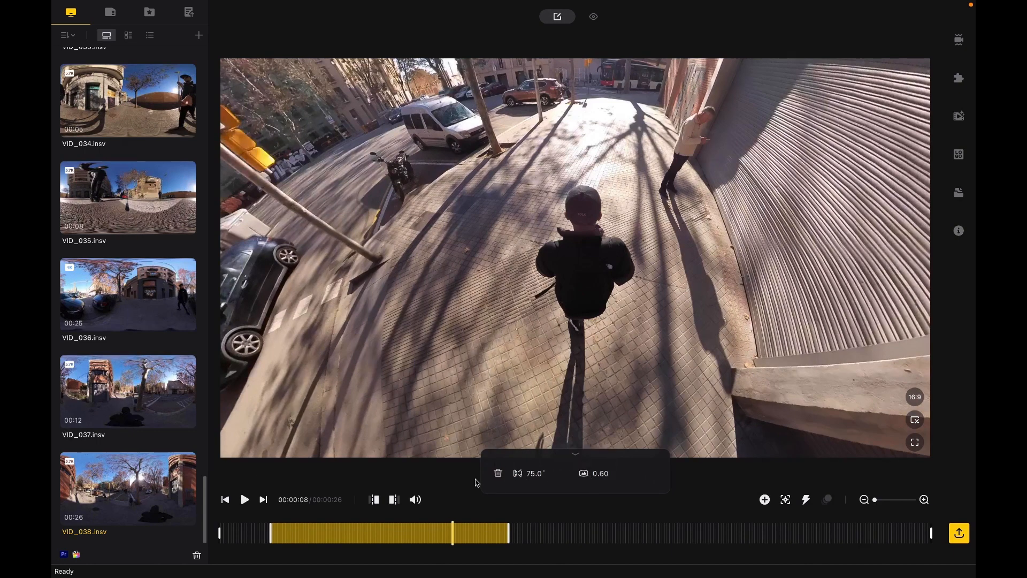
left_click(469, 508)
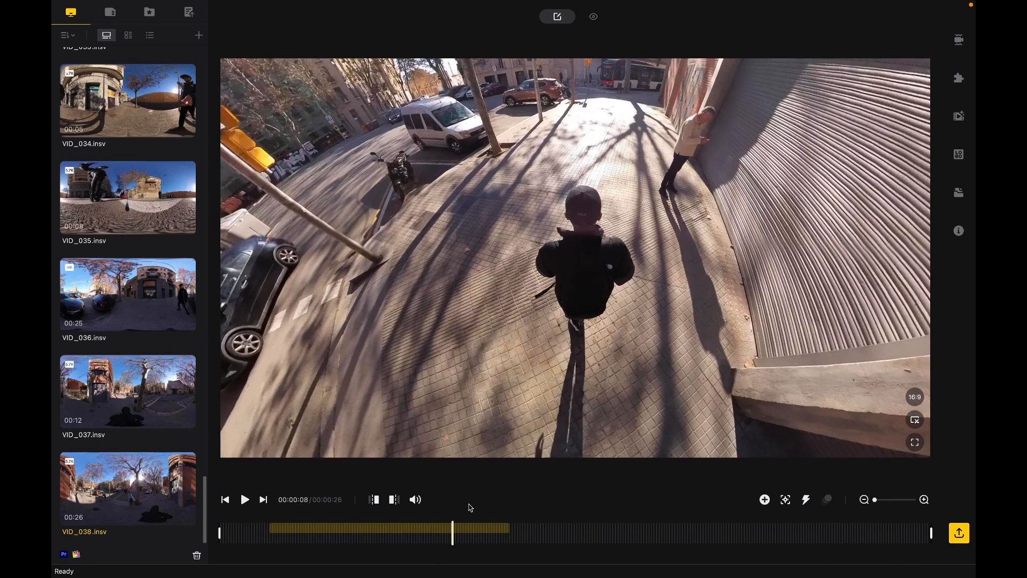
left_click(463, 537)
left_click(496, 478)
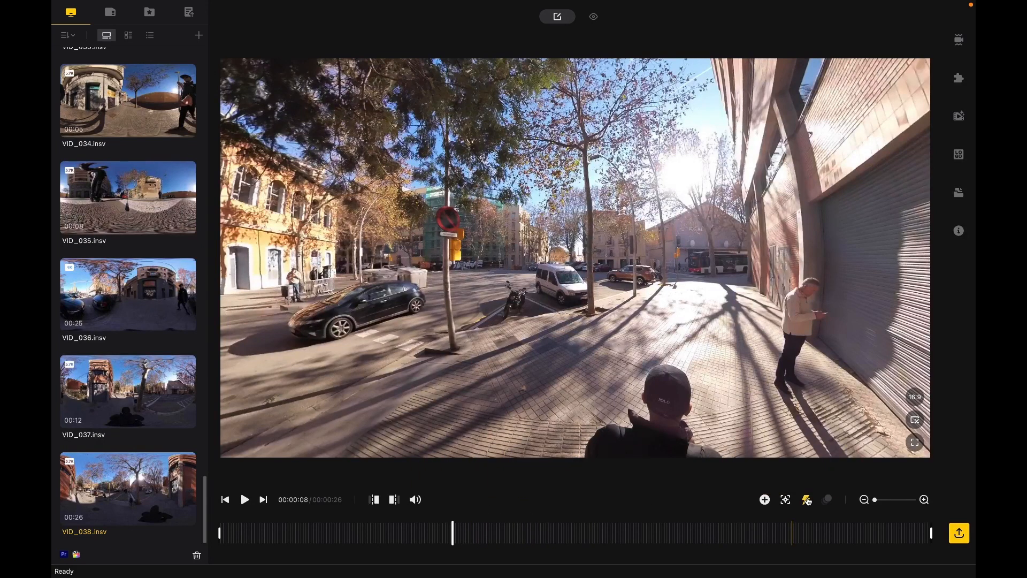
- Add a 2x speed segment running from 00:00:01 to the end of the clip
left_click(306, 532)
left_click(273, 532)
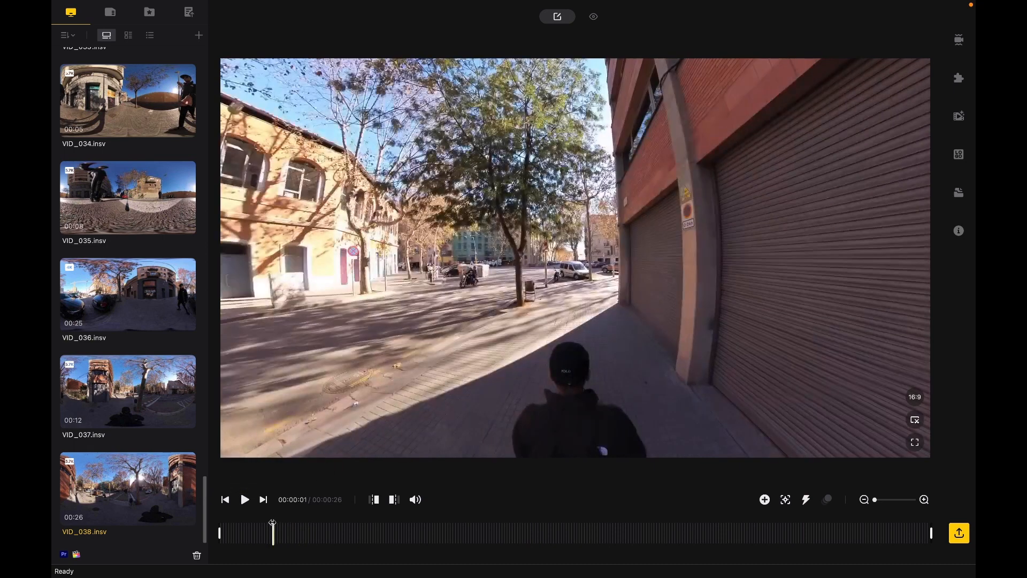
left_click(807, 498)
left_click_drag(305, 535, 930, 542)
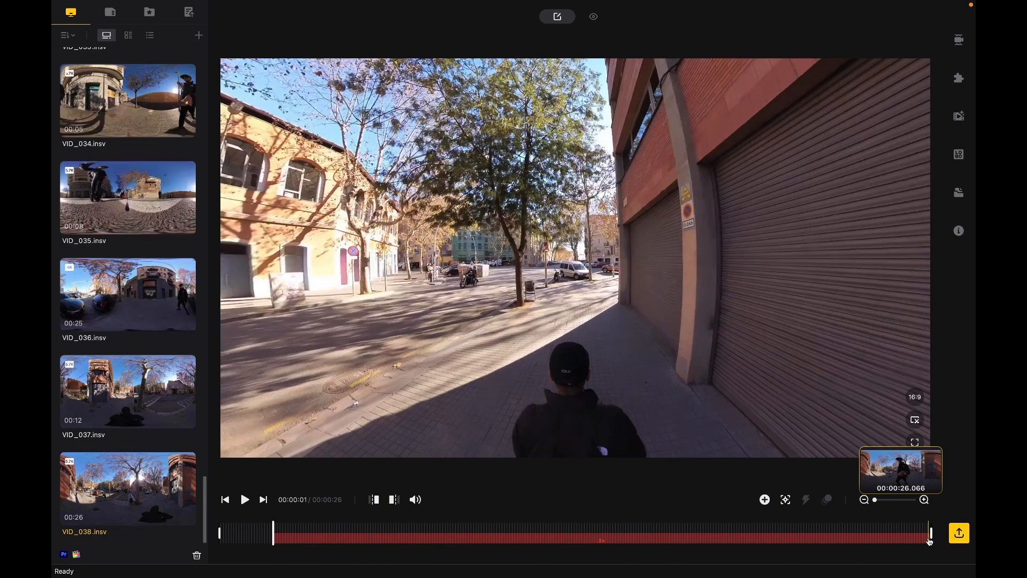
left_click_drag(930, 542, 930, 542)
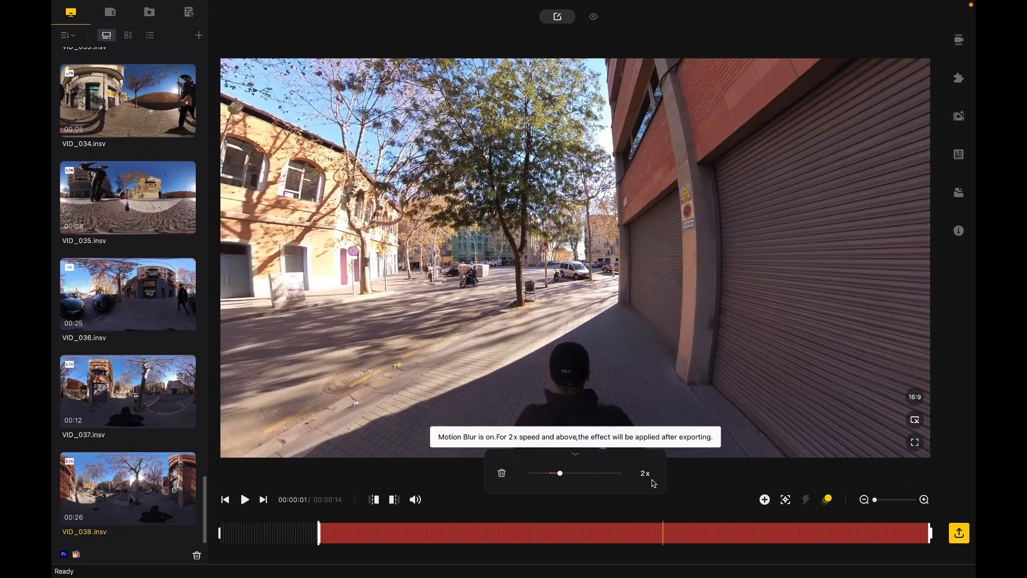
- Set the segment's speed to 64x and to 1x, and delete the speed segment
left_click_drag(560, 474, 625, 475)
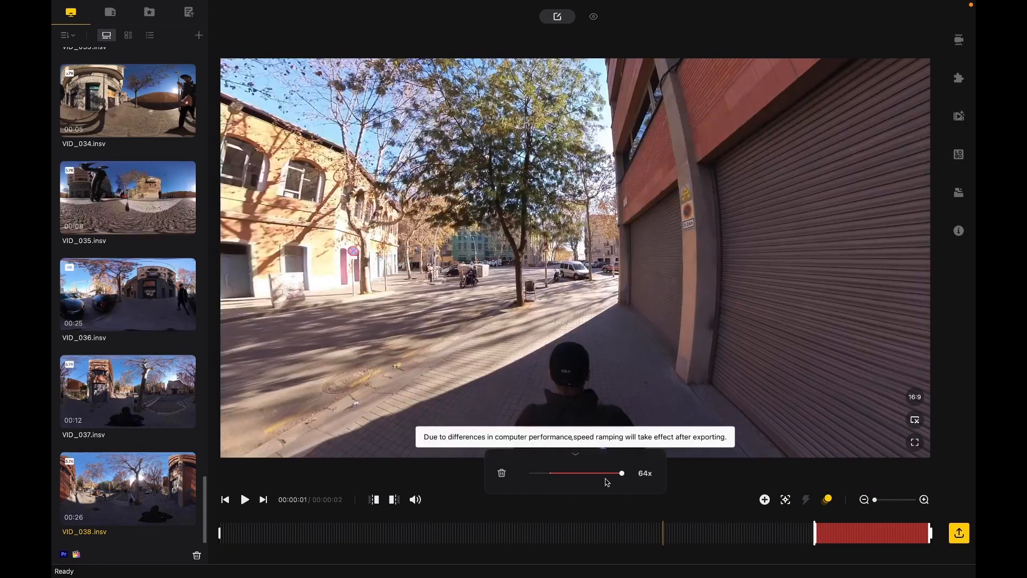
left_click_drag(622, 473, 554, 475)
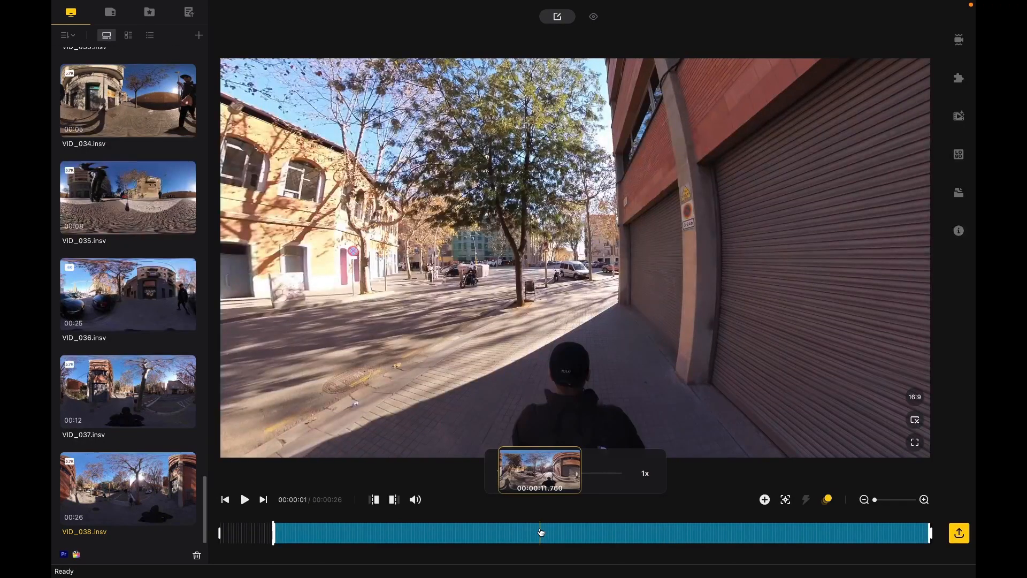
left_click(540, 532)
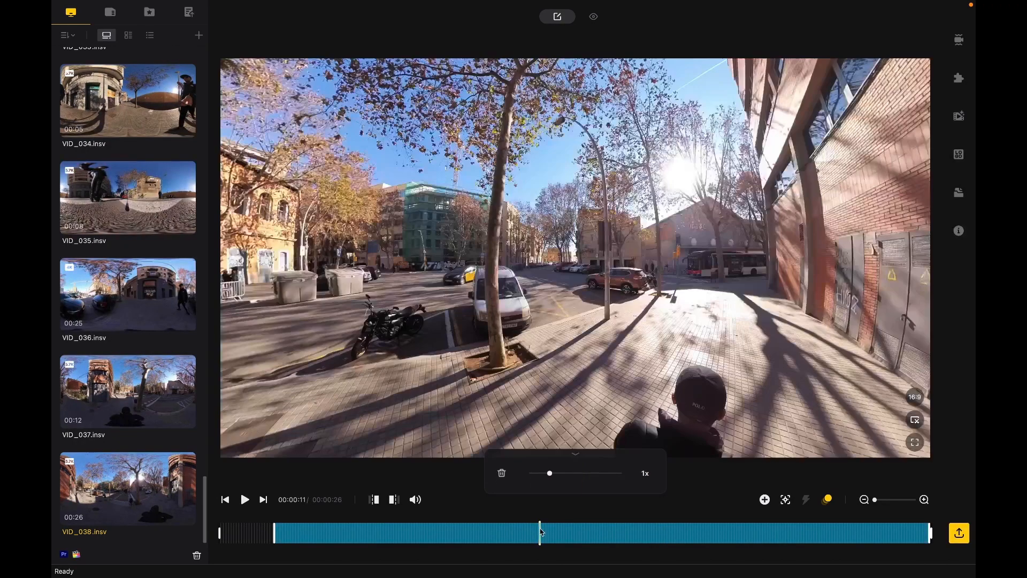
left_click(502, 473)
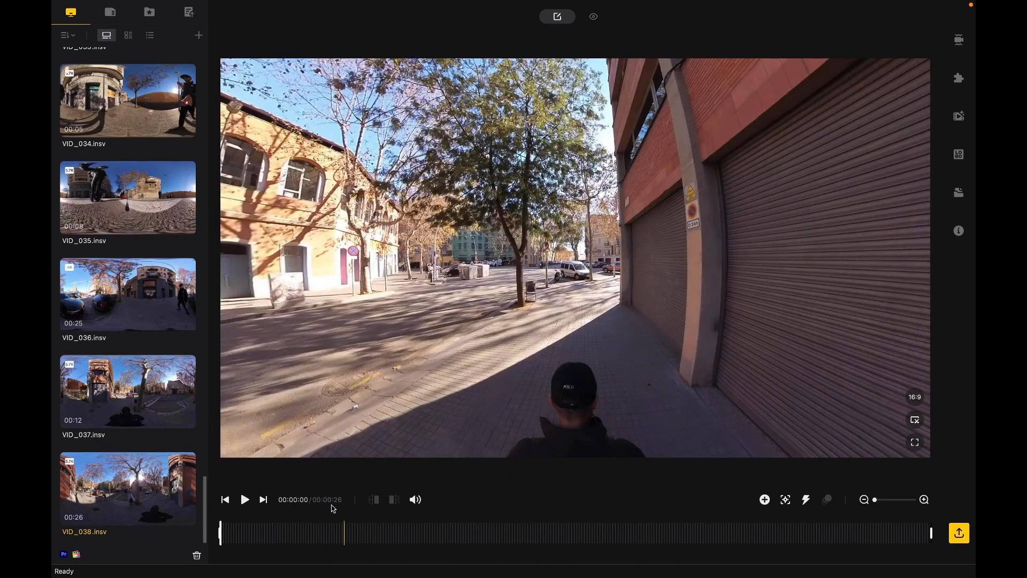
- Add a speed segment from 00:00:03 to the clip's end, try 6x and 1/4x, and delete it
left_click(311, 527)
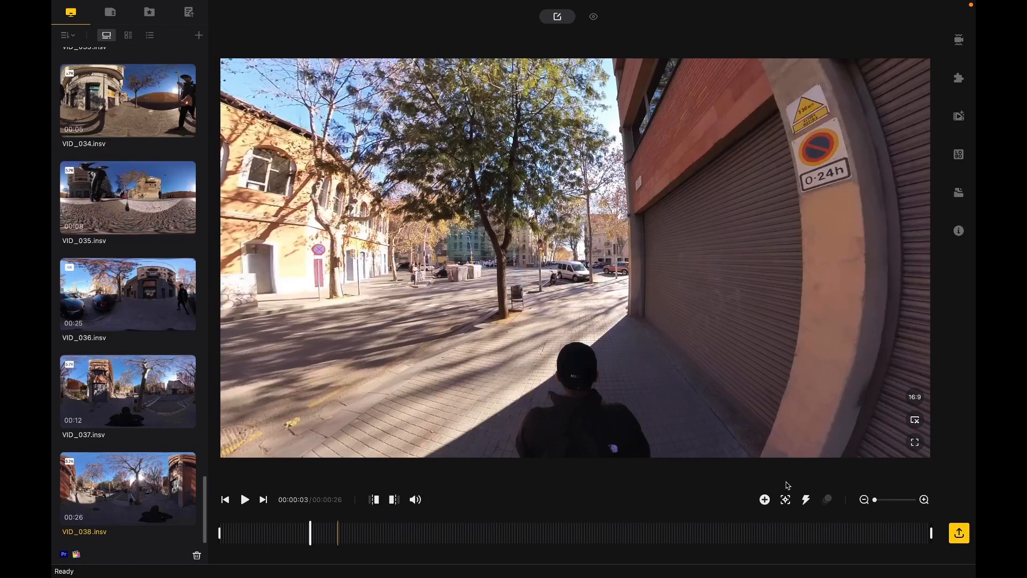
left_click(806, 500)
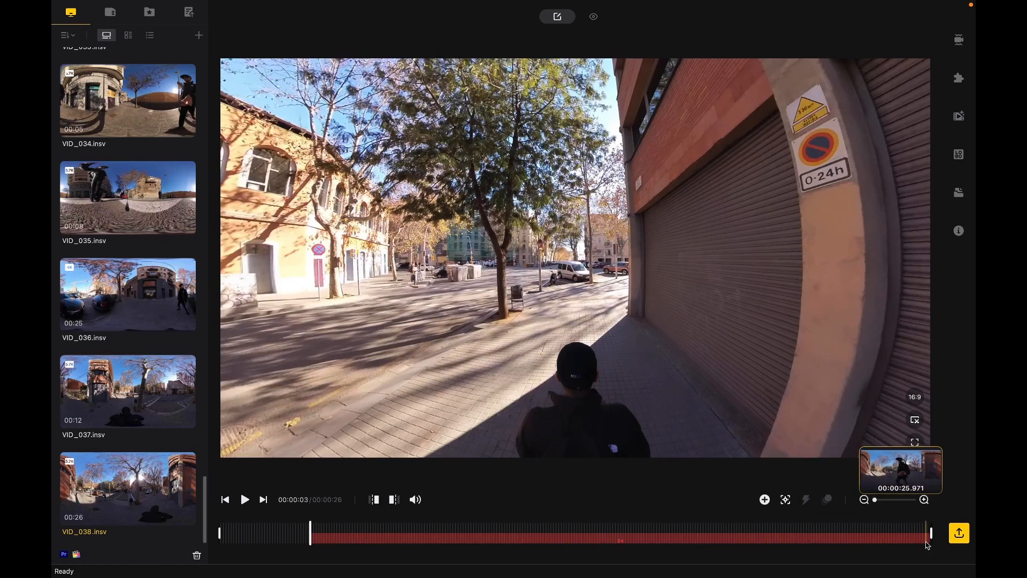
left_click(928, 543)
left_click_drag(559, 473, 577, 474)
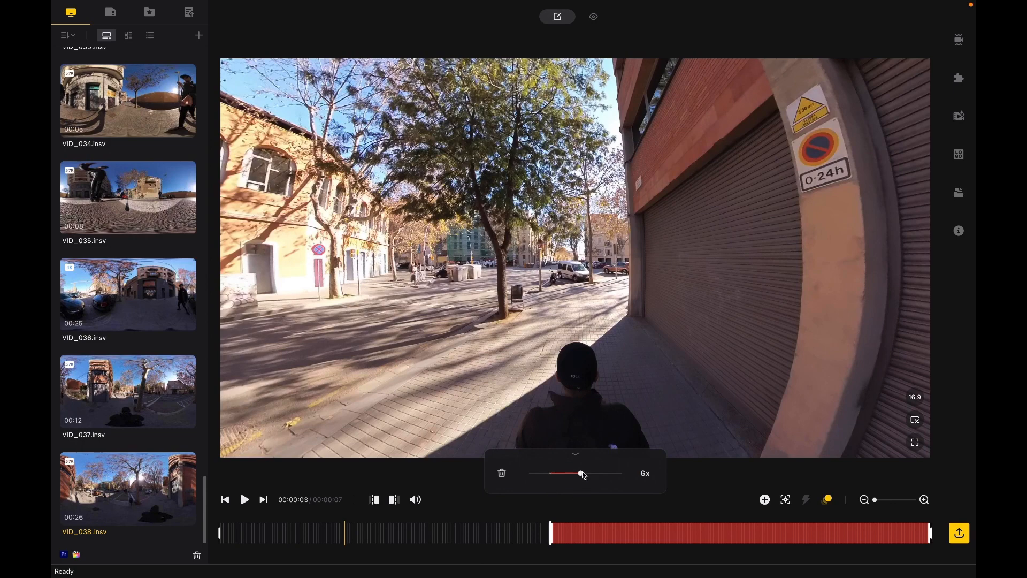
left_click_drag(583, 473, 481, 468)
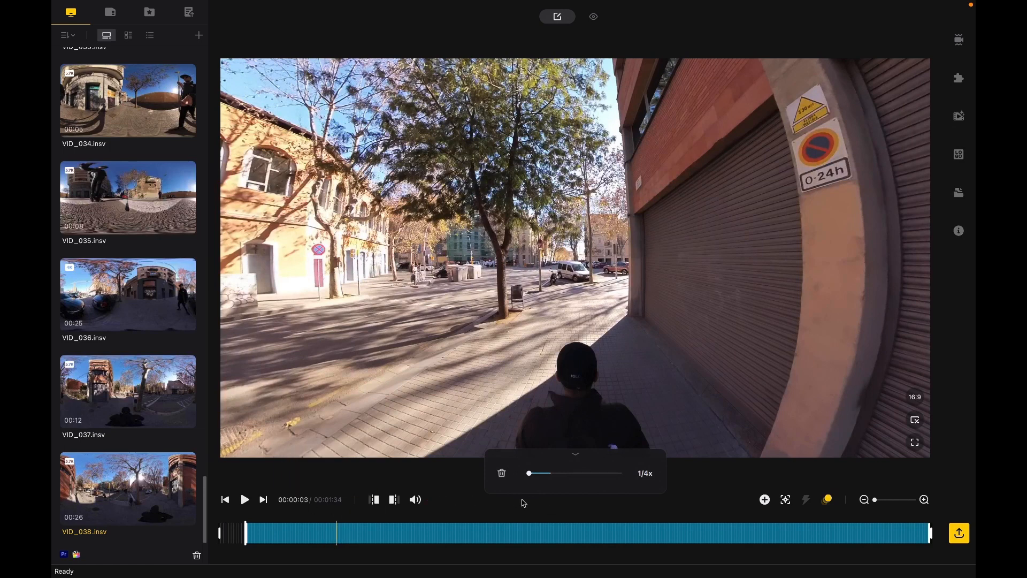
left_click(503, 474)
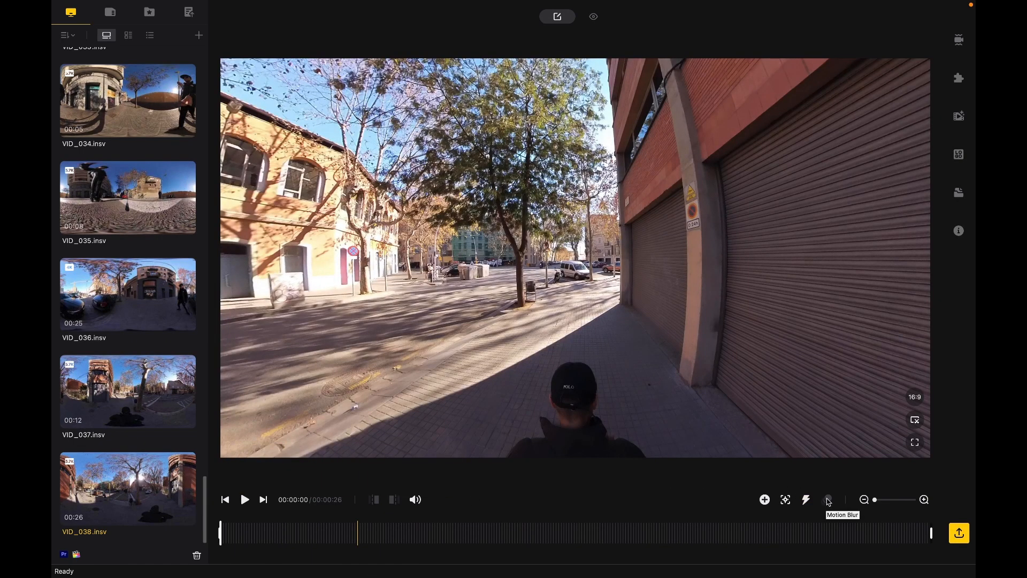
- Add a 2x speed segment from 00:00:01 to about the middle of the clip
left_click(251, 533)
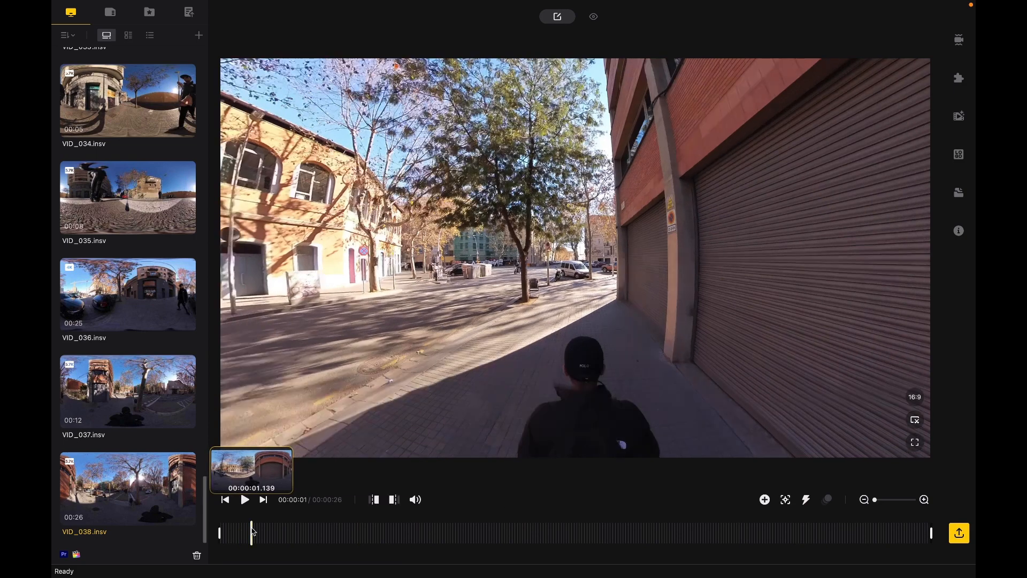
left_click(806, 499)
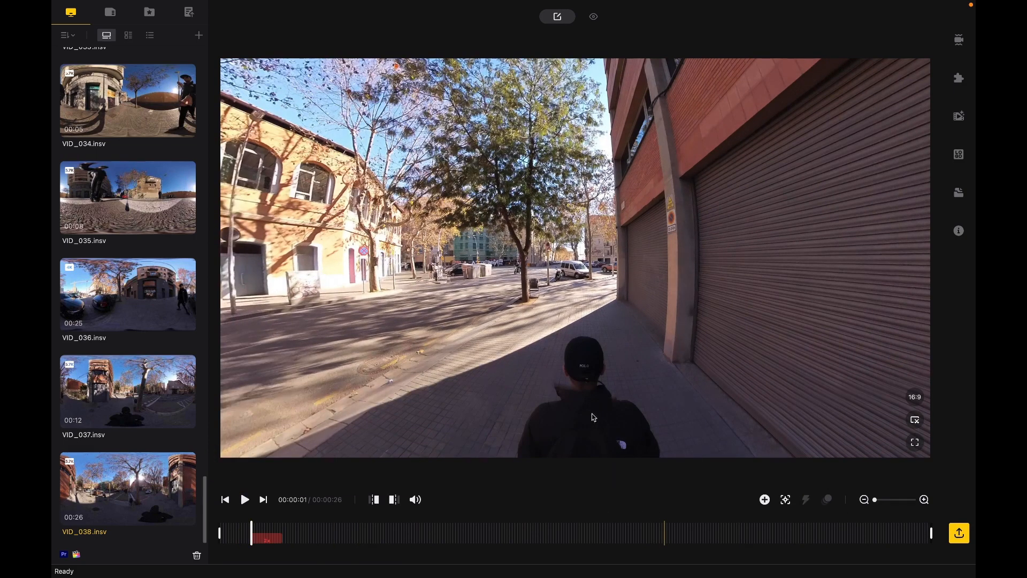
left_click_drag(282, 533, 562, 533)
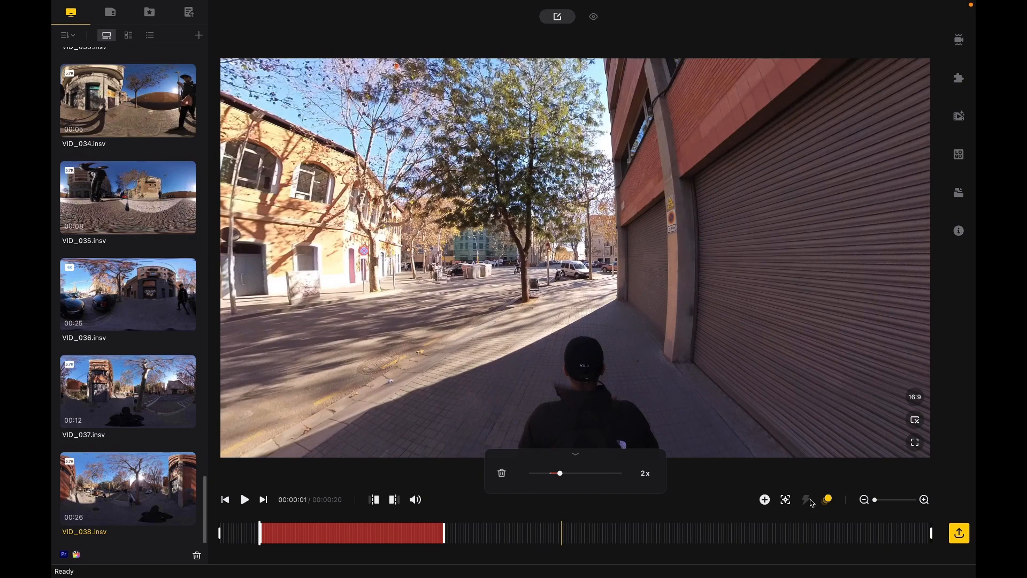
- Play back the 2x speed segment twice, and raise its speed before deleting it
left_click(298, 533)
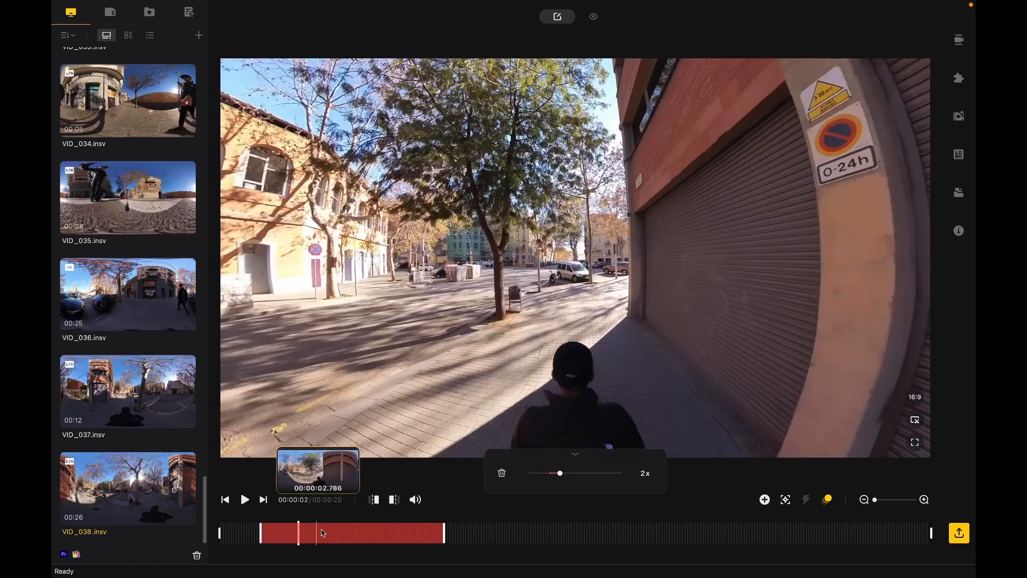
key("space")
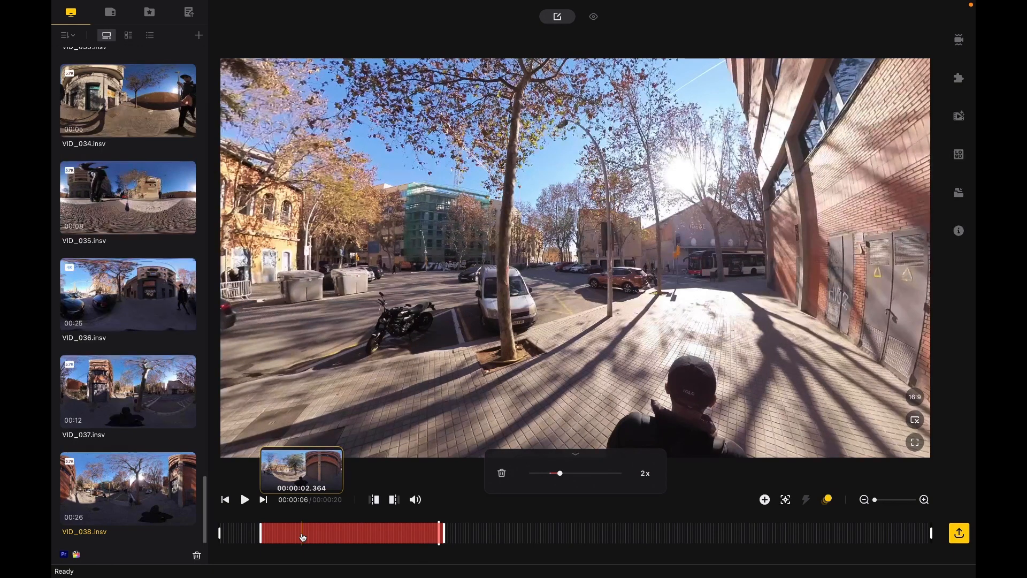
left_click(273, 534)
key("space")
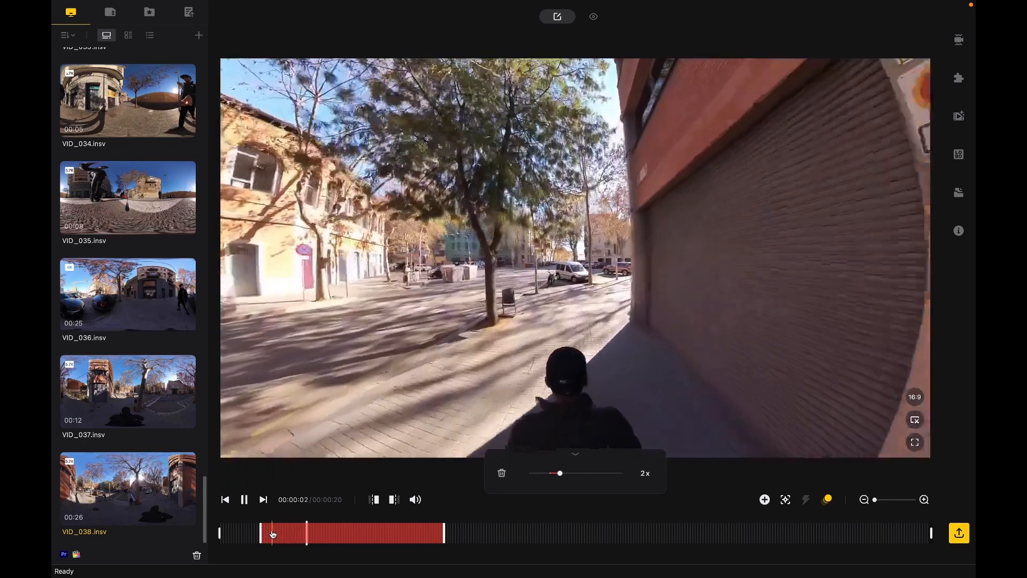
left_click_drag(560, 473, 591, 473)
left_click(501, 474)
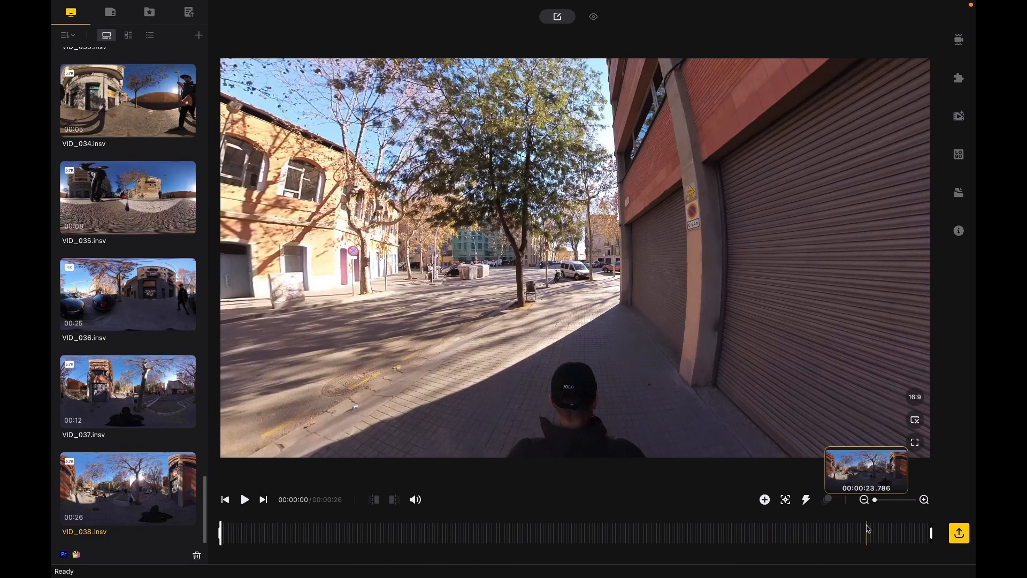
- Reframe the walking person nearer the middle of the view in 9:16 aspect ratio, and switch back to 16:9
mouse_move(875, 500)
left_mouse_down()
mouse_move(919, 500)
mouse_move(869, 500)
left_mouse_up()
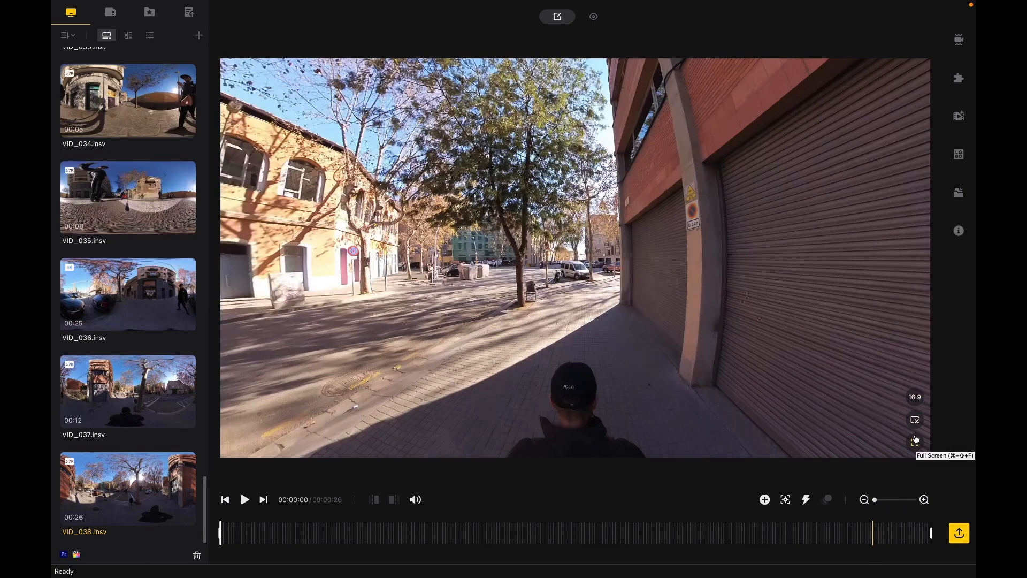
left_click(915, 397)
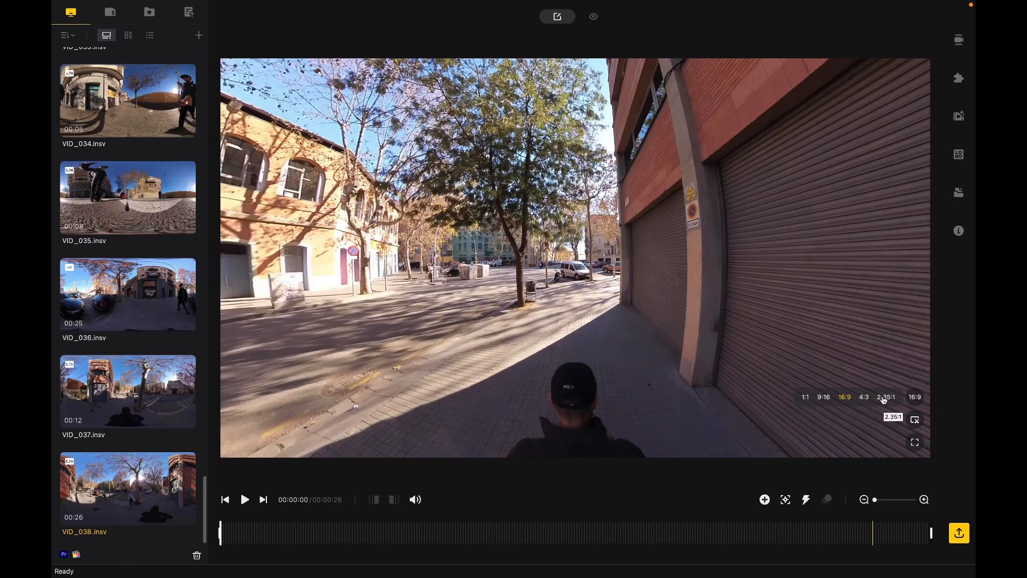
left_click(824, 400)
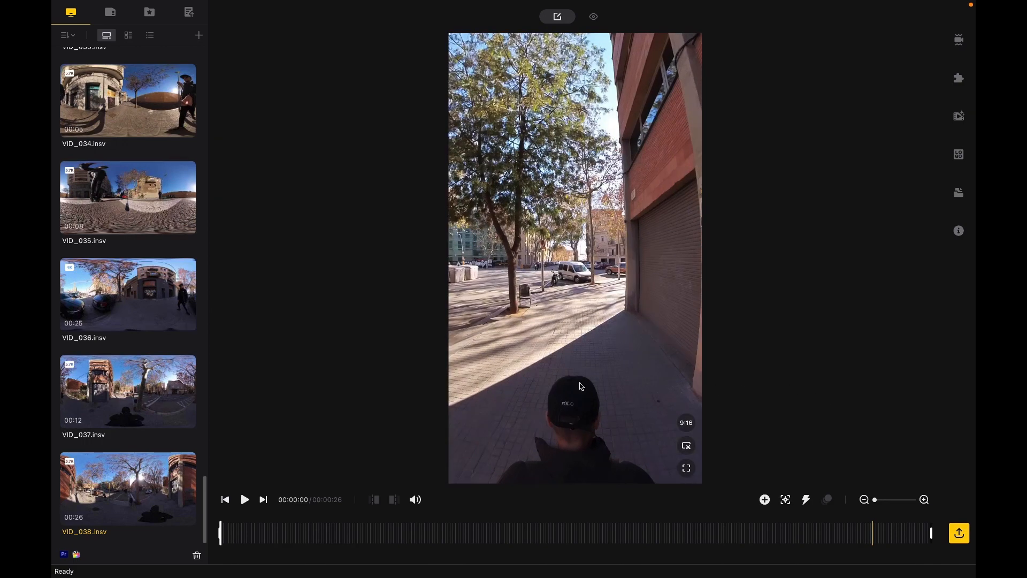
left_click_drag(582, 387, 588, 292)
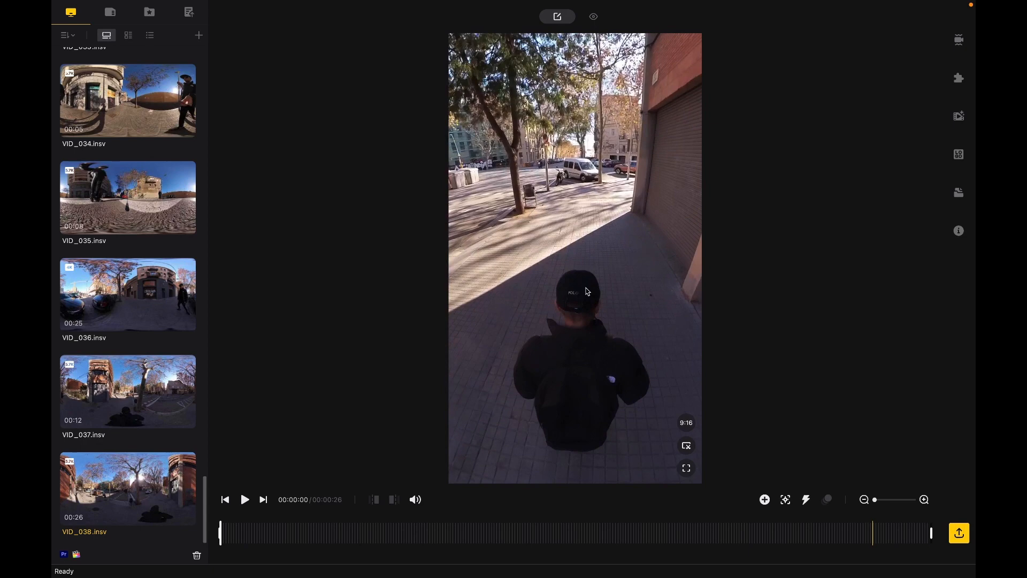
left_click(686, 422)
left_click(617, 424)
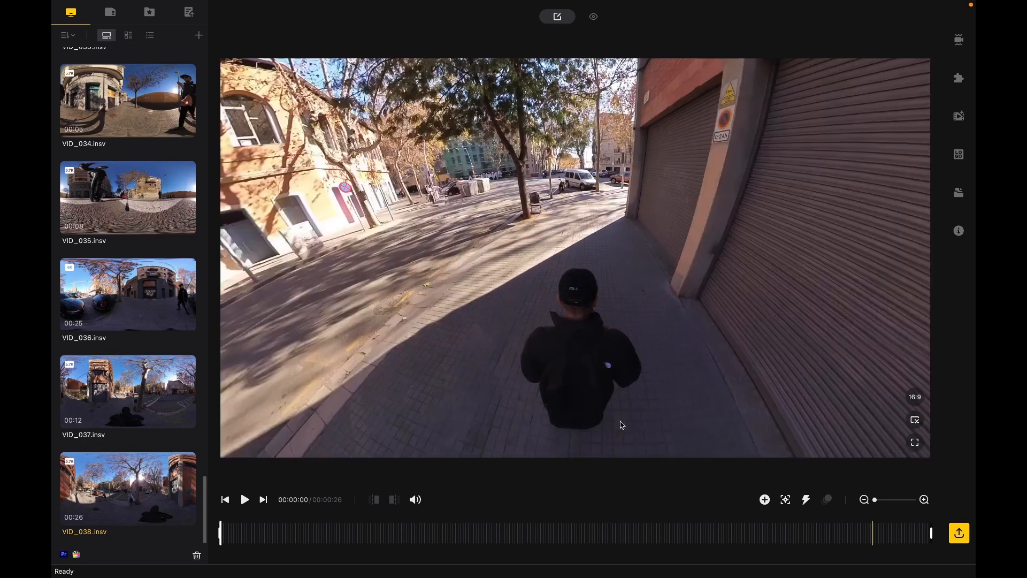
- Open the screenshot save dialog and cancel it, and view the clip in full screen before returning to the editor
left_click(915, 423)
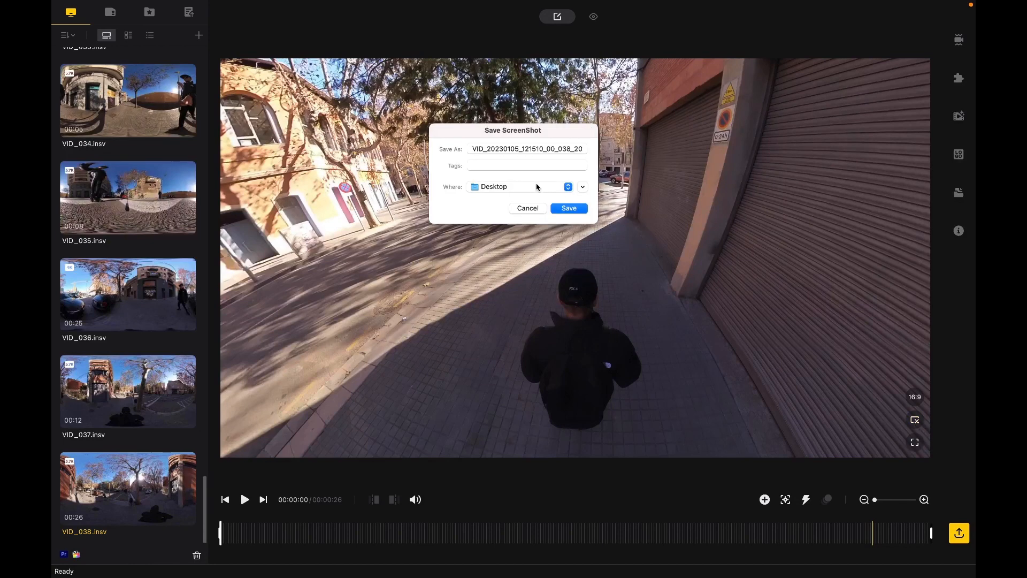
left_click(528, 208)
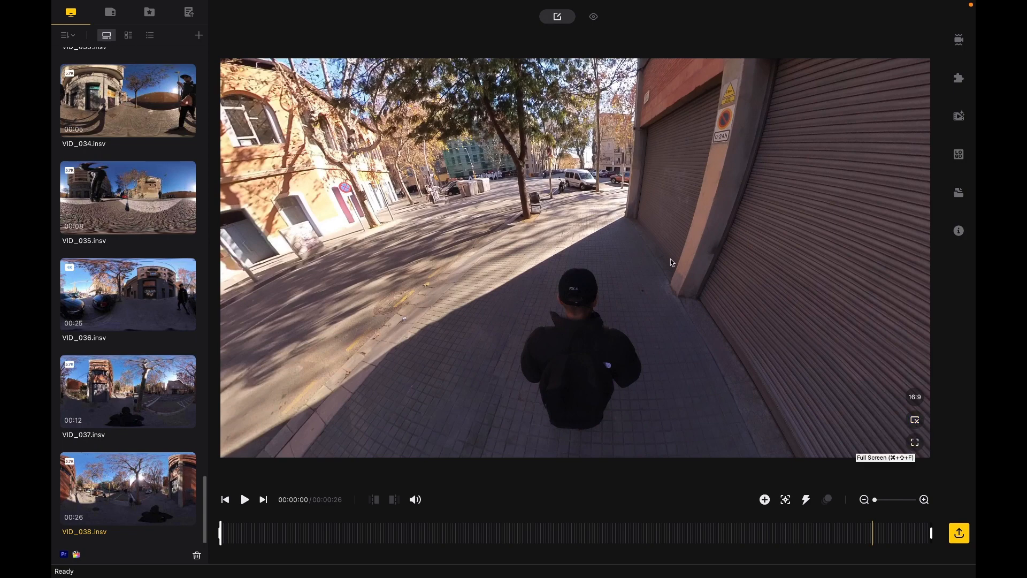
left_click(924, 443)
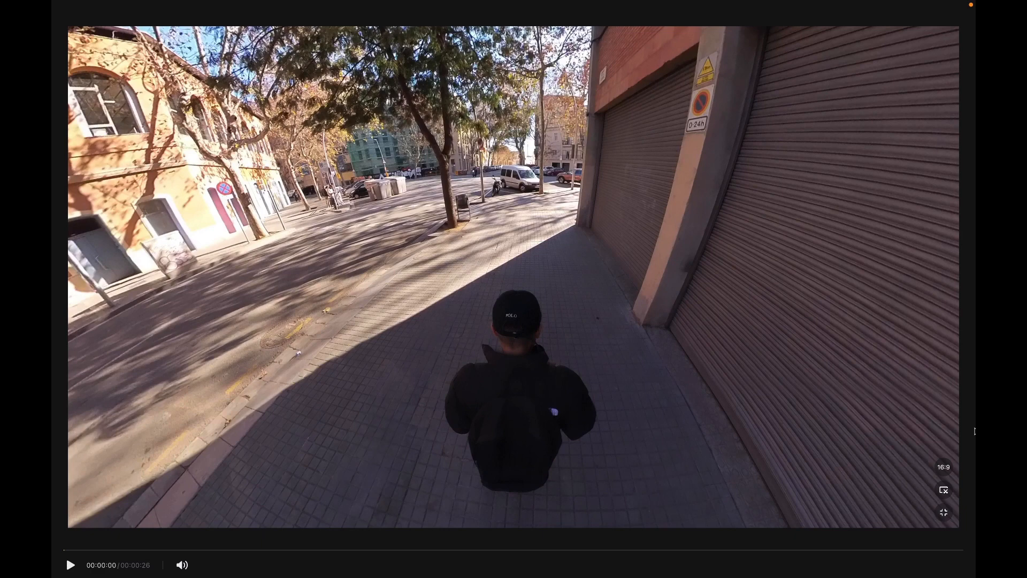
key("Escape")
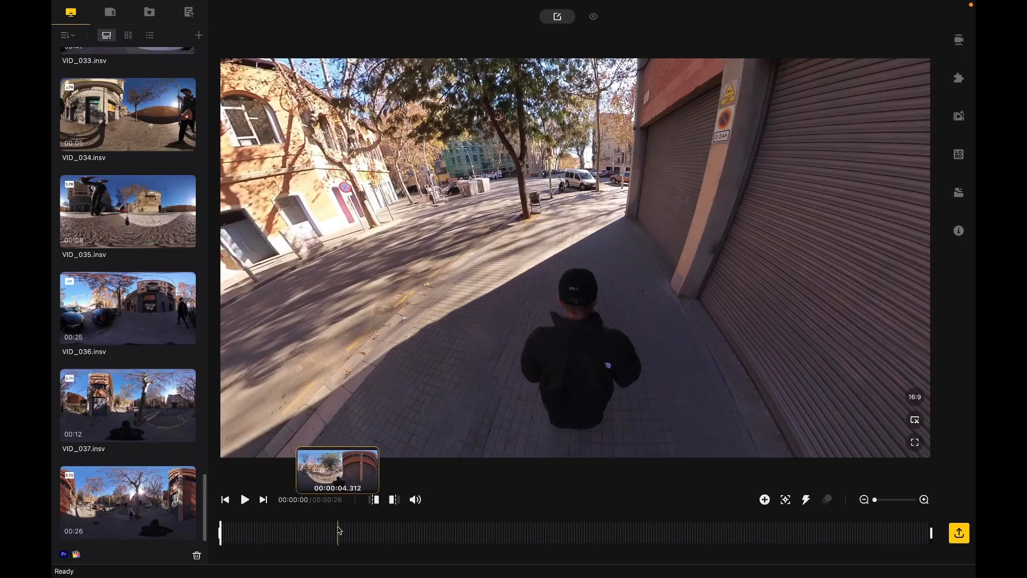
- Trim the clip's start in stages up to the playhead at 00:00:01, and mark the trim end at 00:00:09
left_click(259, 536)
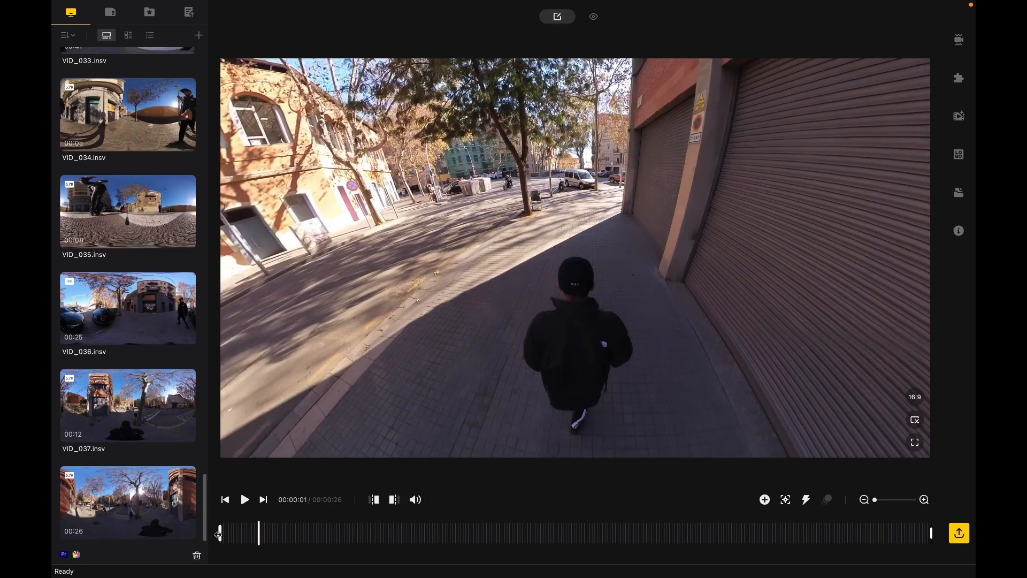
mouse_move(219, 534)
left_mouse_down()
mouse_move(277, 534)
mouse_move(239, 533)
left_mouse_up()
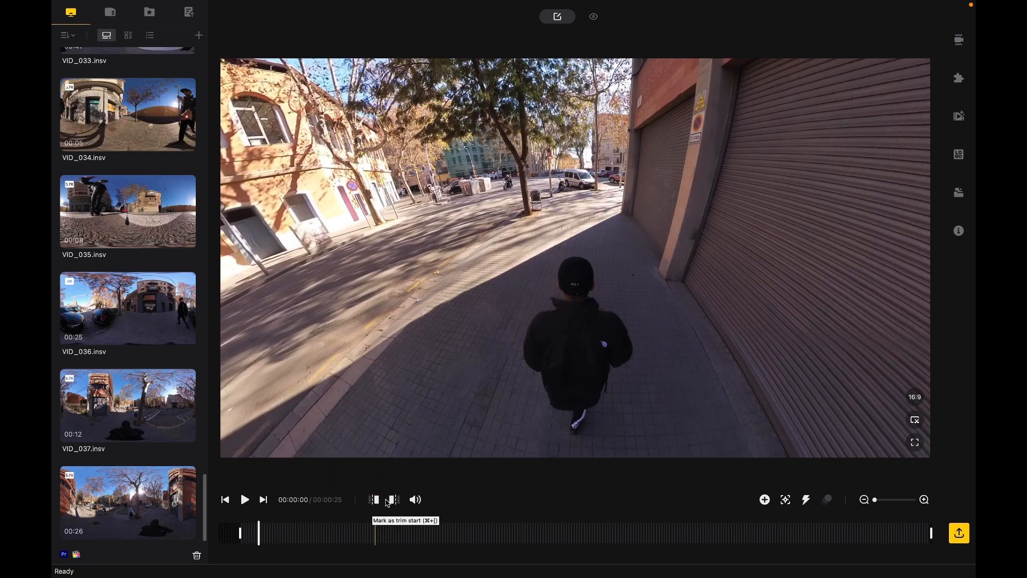
left_click(292, 537)
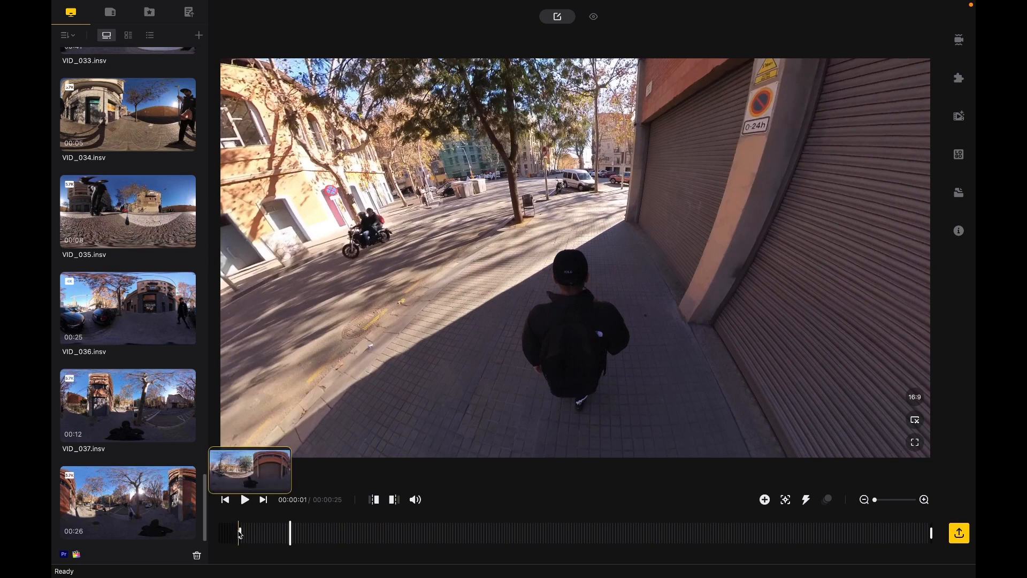
left_click_drag(240, 533, 272, 538)
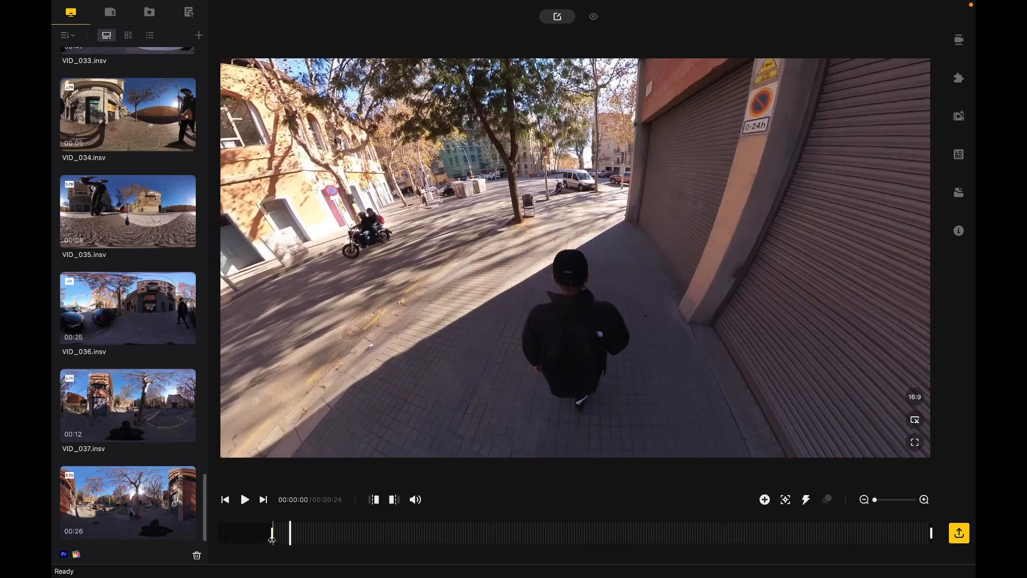
left_click(377, 501)
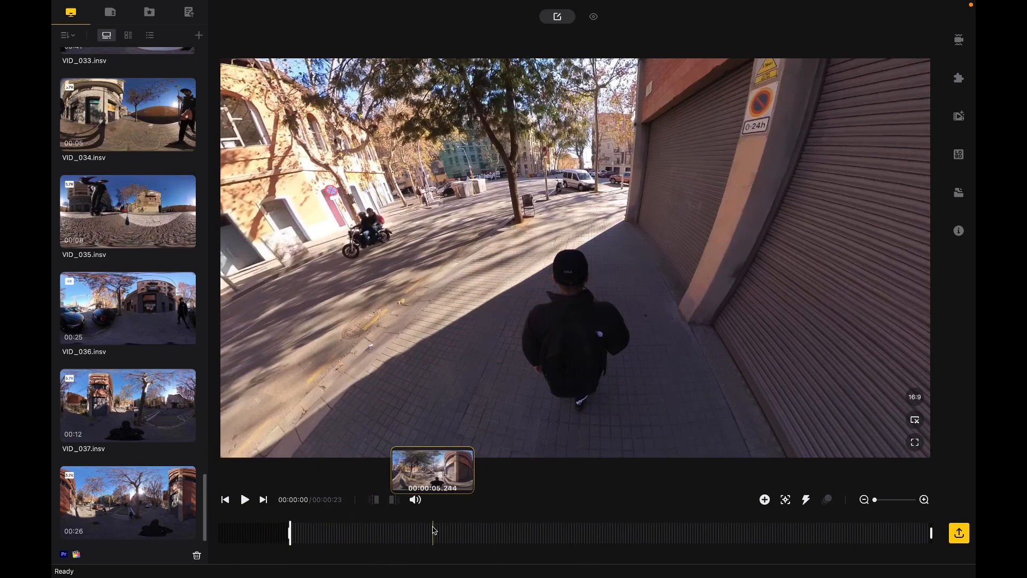
left_click(544, 535)
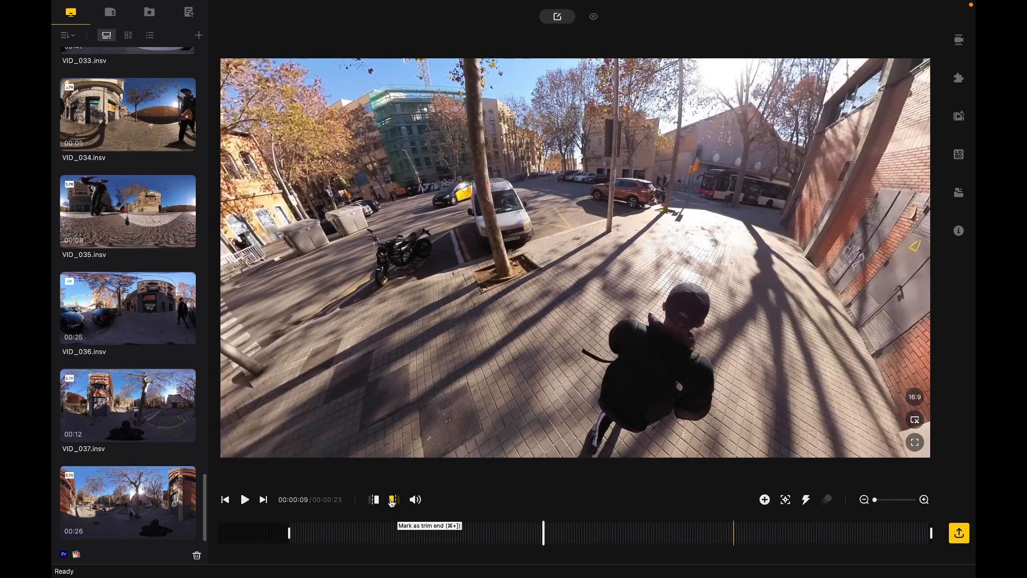
left_click(392, 500)
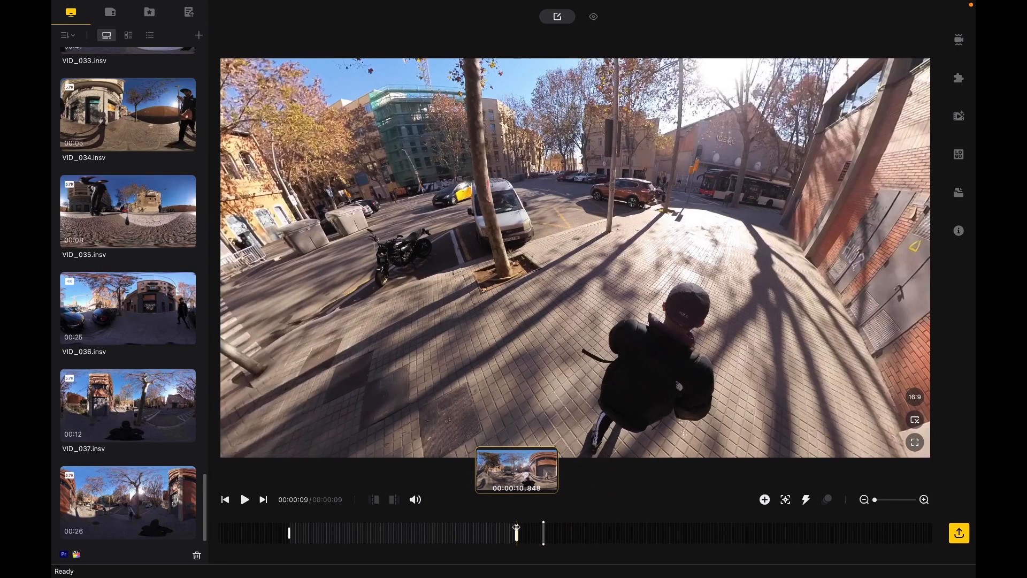
- Extend the trim end in stages up to 00:00:13, and restore both trim points to the clip's full length
left_click_drag(600, 531, 613, 532)
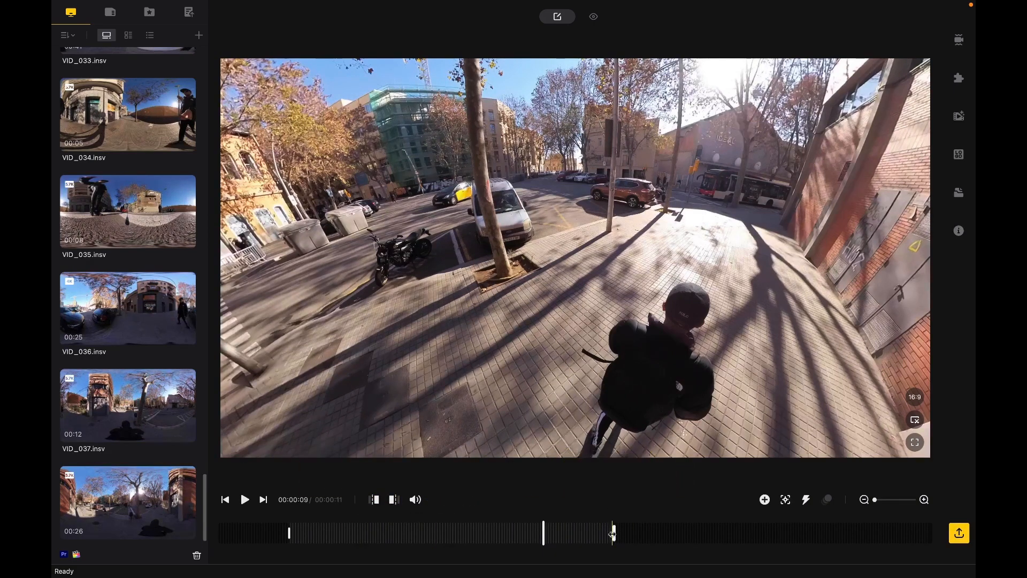
left_click_drag(614, 533, 656, 543)
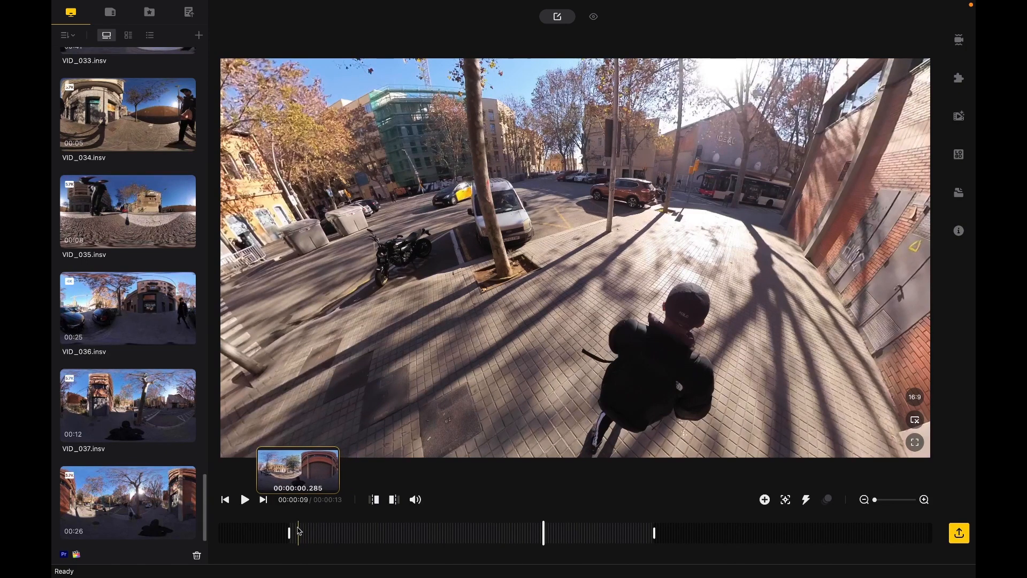
left_click_drag(289, 532, 219, 533)
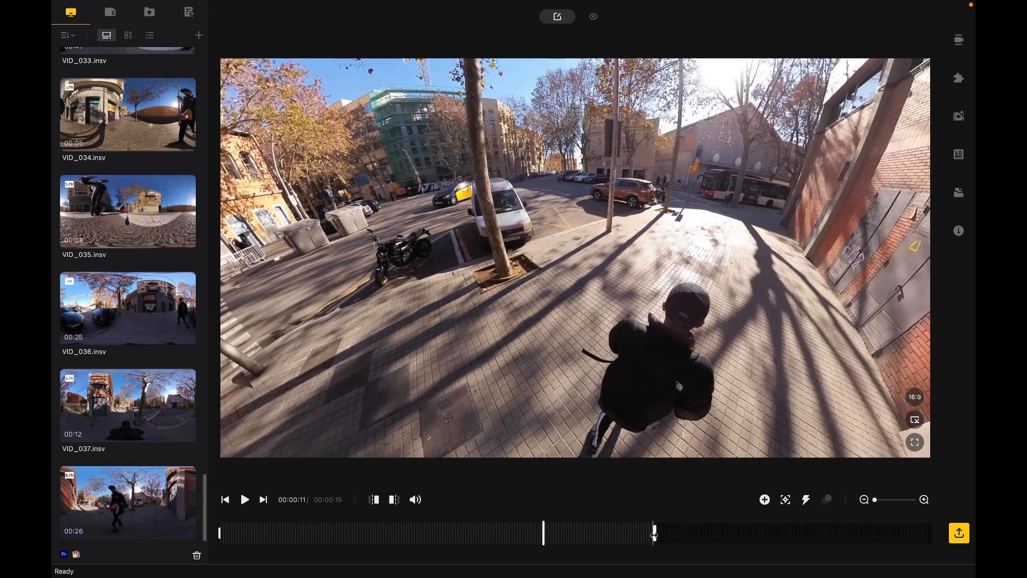
left_click_drag(654, 534, 932, 533)
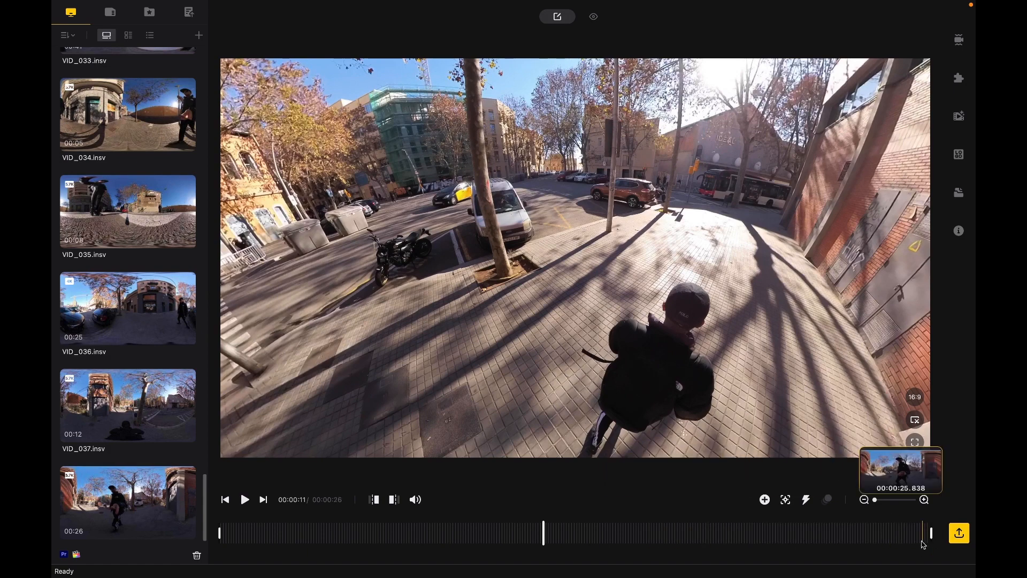
- Move the playhead to 00:00:08, and trim both ends of the clip around it to keep a 10-second section
left_click(489, 533)
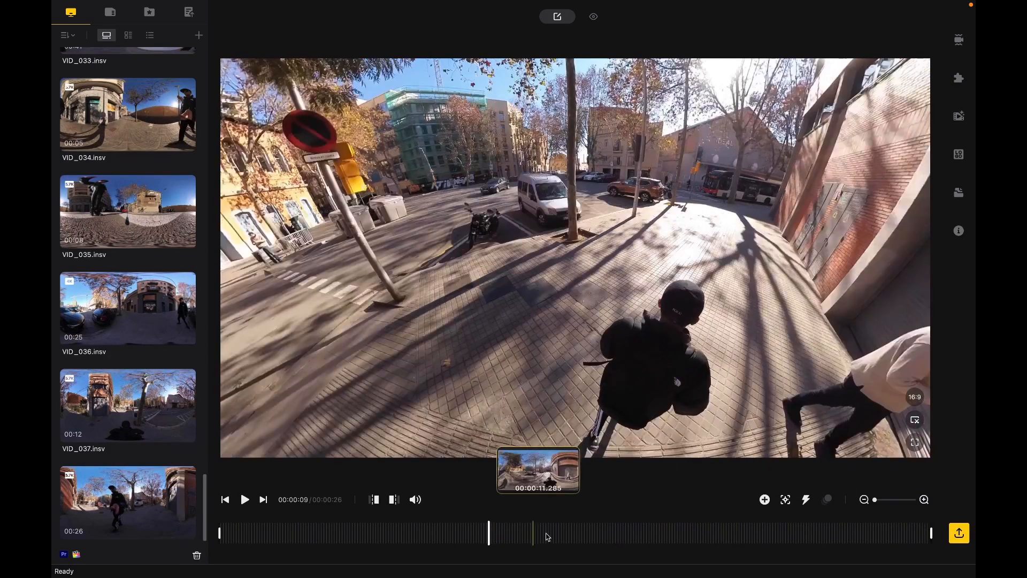
left_click(448, 532)
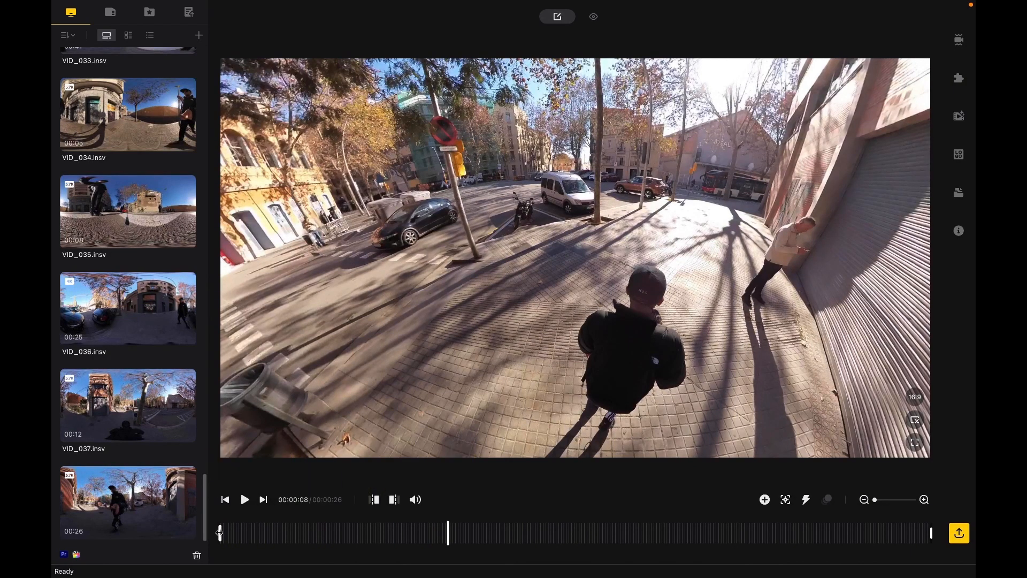
left_click_drag(223, 531, 433, 533)
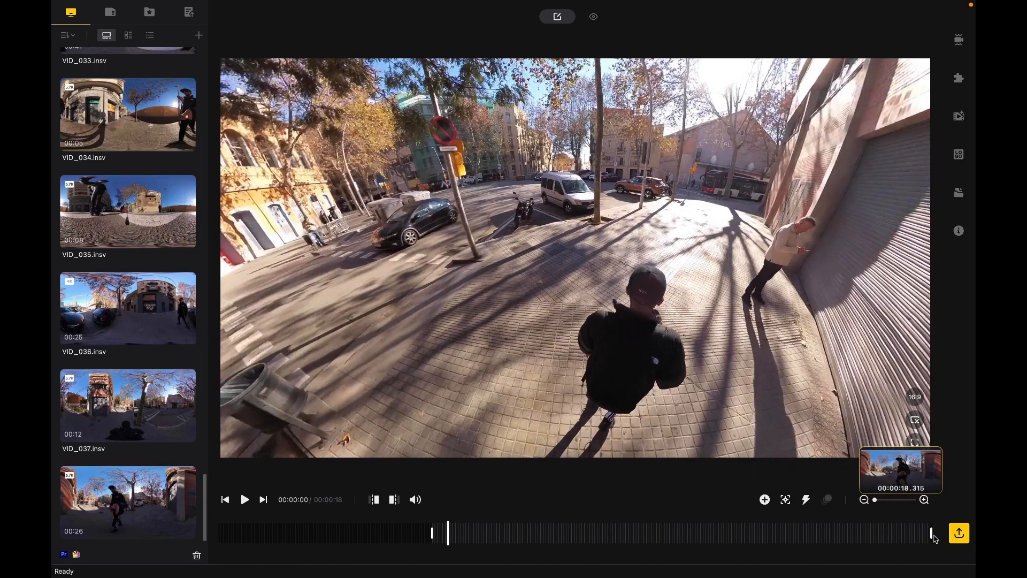
left_click_drag(932, 535, 732, 540)
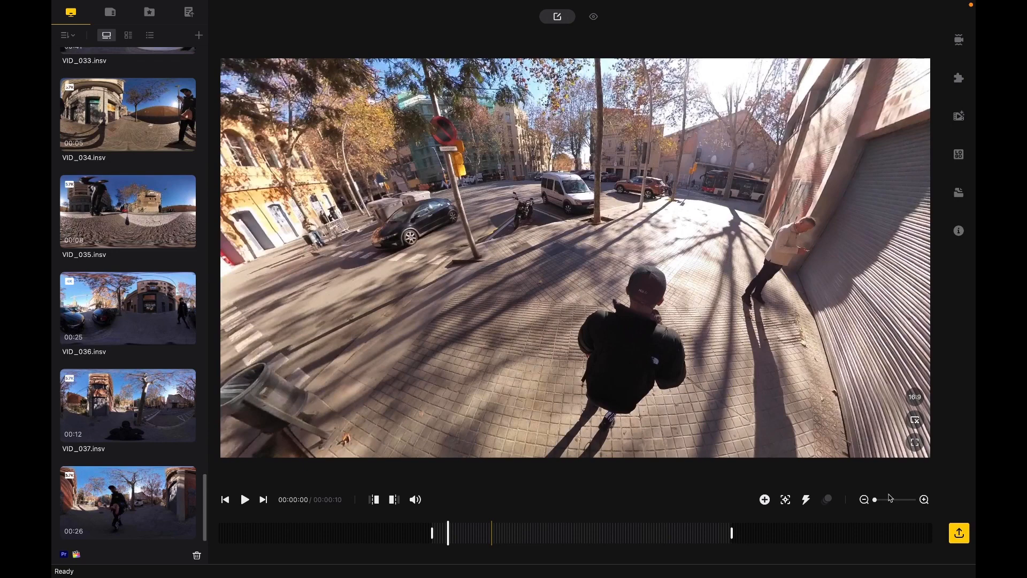
- Open the video export settings for VID_038.insv, try adjusting the bitrate, and close them without exporting
left_click(960, 533)
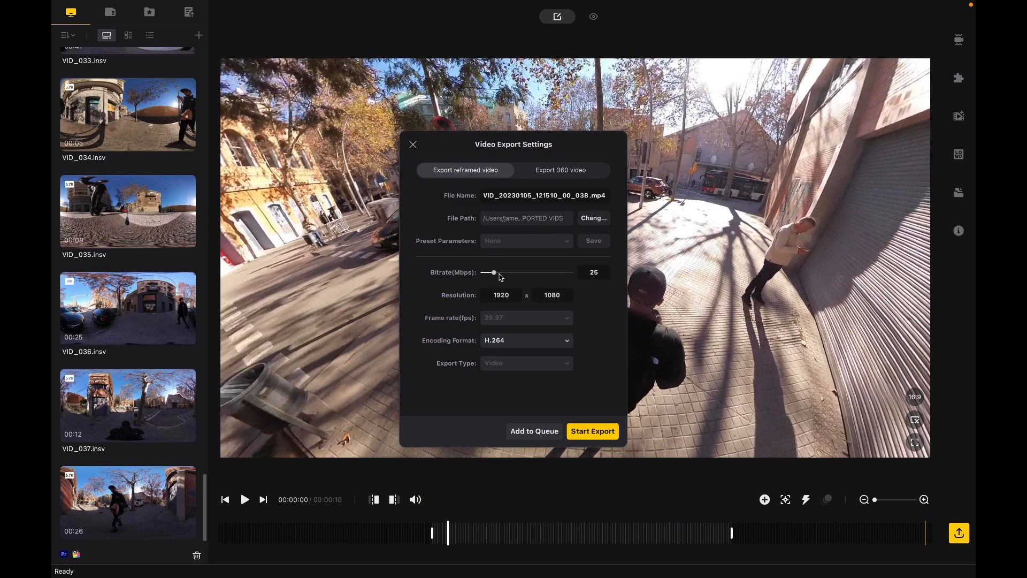
left_click_drag(504, 276, 505, 274)
left_click(412, 145)
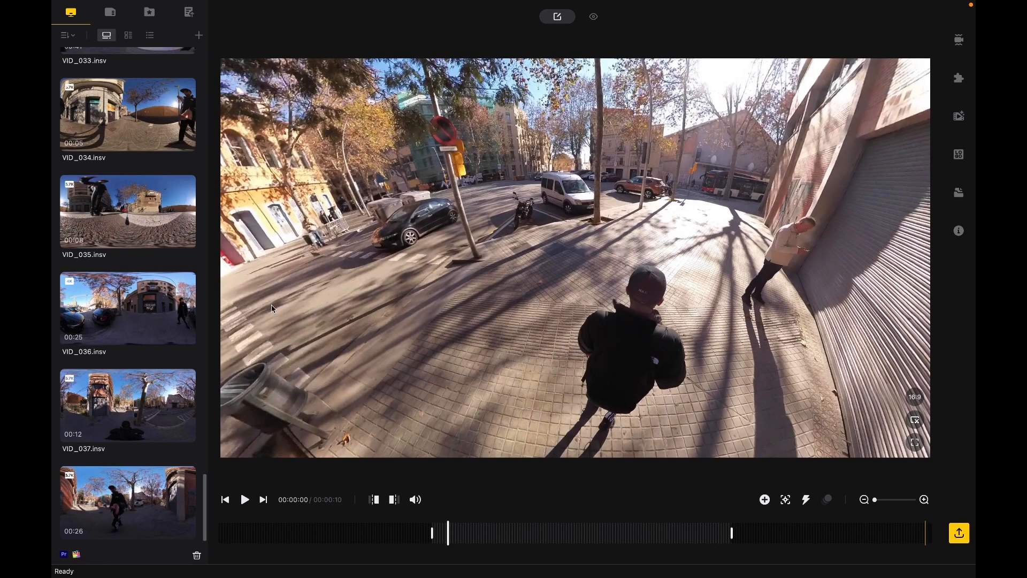
- Open the export settings for VID_020.insv, check the frame rate choices while keeping 59.94 fps, and add the video to the export queue
scroll(164, 404, "up", 20)
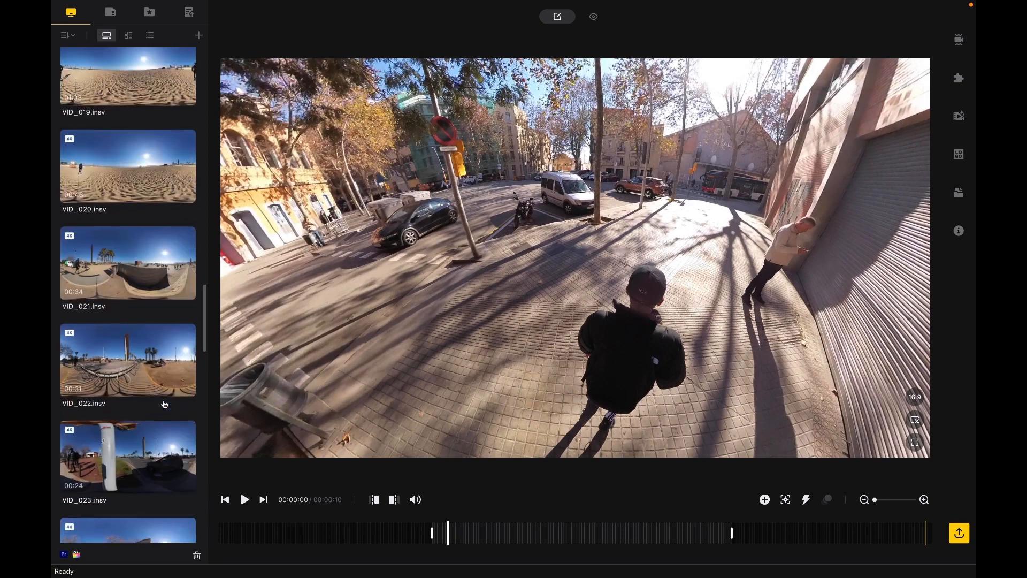
scroll(165, 405, "up", 5)
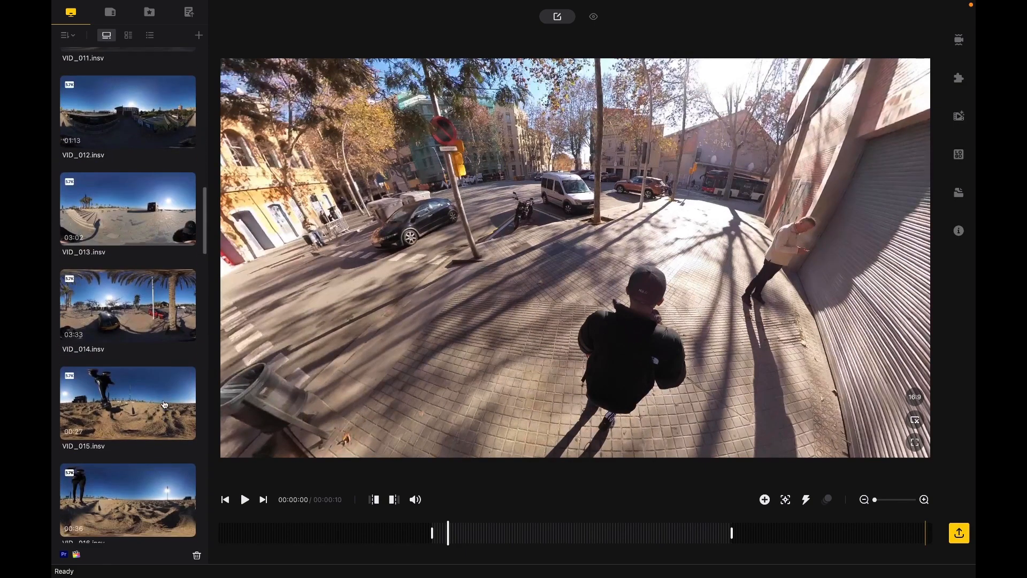
scroll(164, 405, "down", 4)
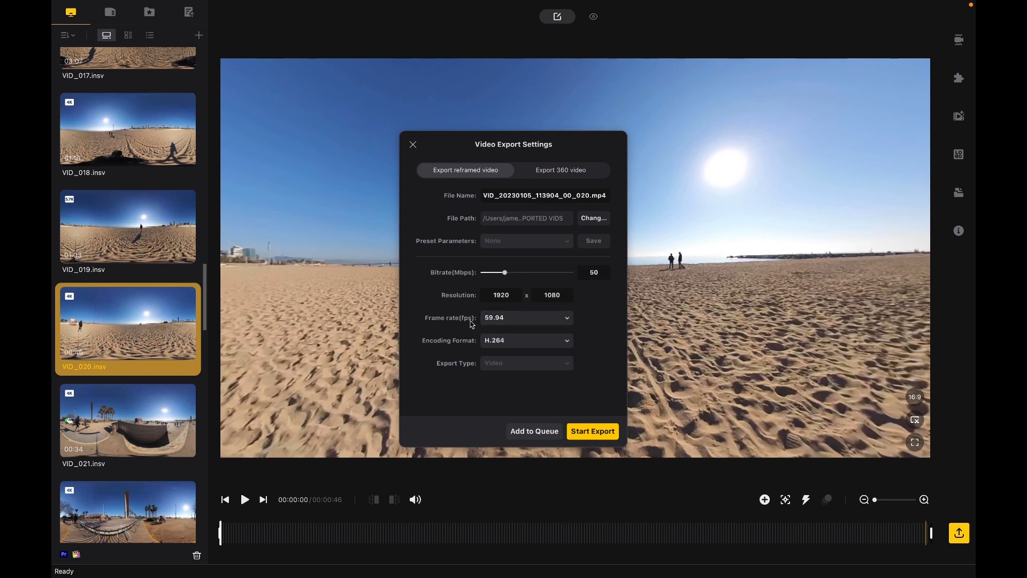
left_click(512, 320)
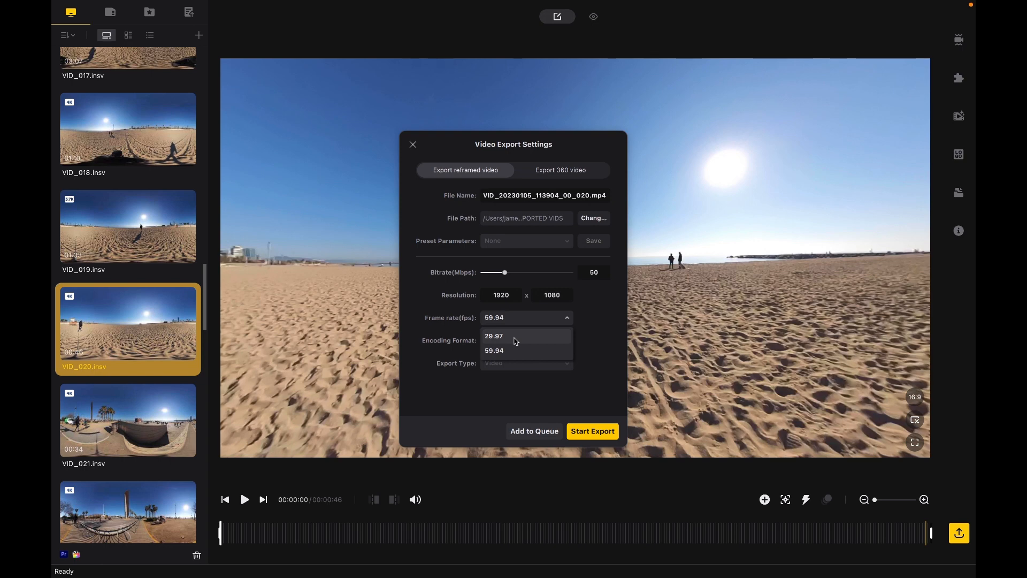
left_click(437, 334)
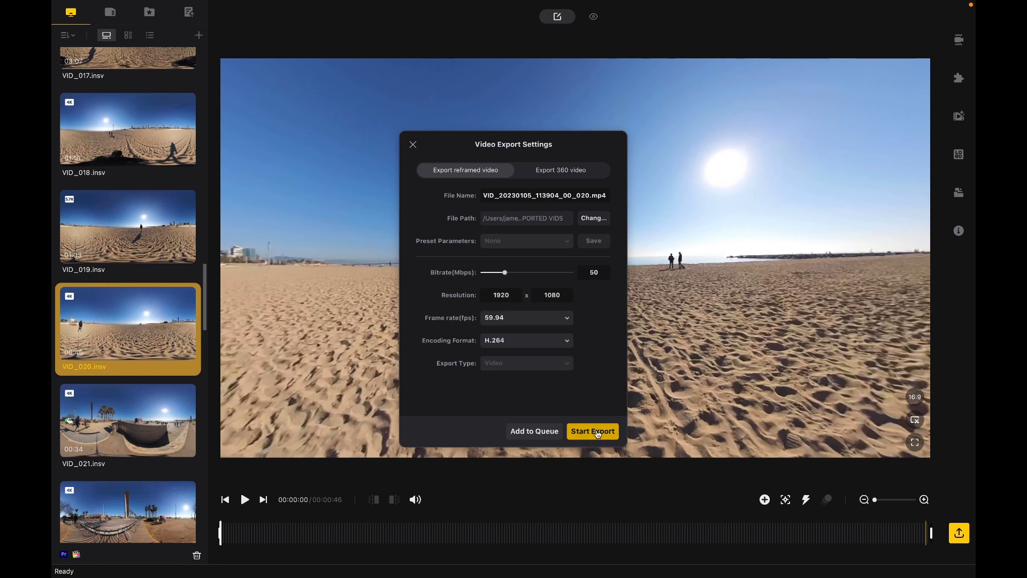
left_click(533, 432)
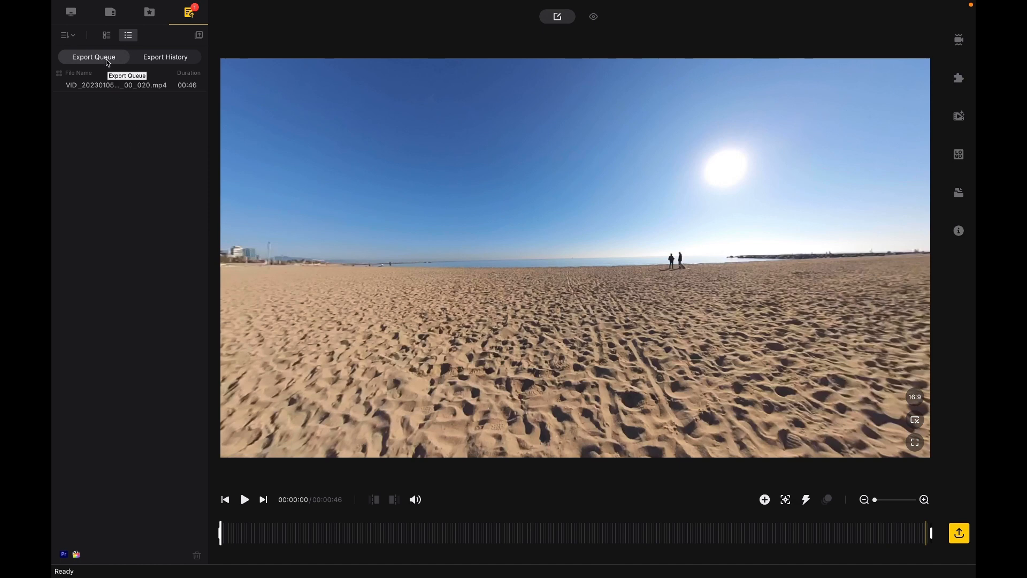
- View the actions available for the queued video, and start a direct reframed export of VID_020.insv at 1920 x 1080, 59.94 fps and H.264
left_click(142, 89)
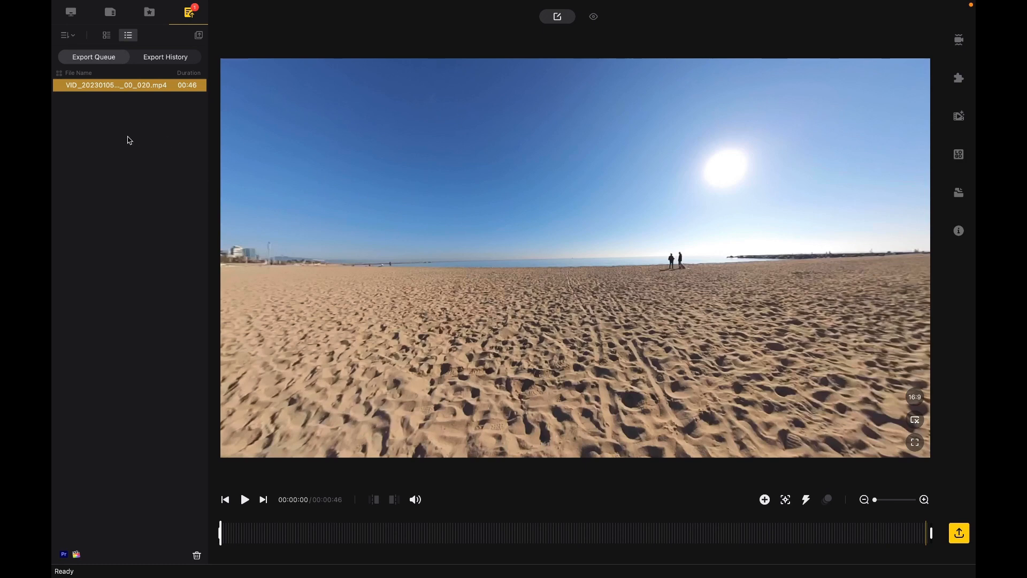
right_click(140, 84)
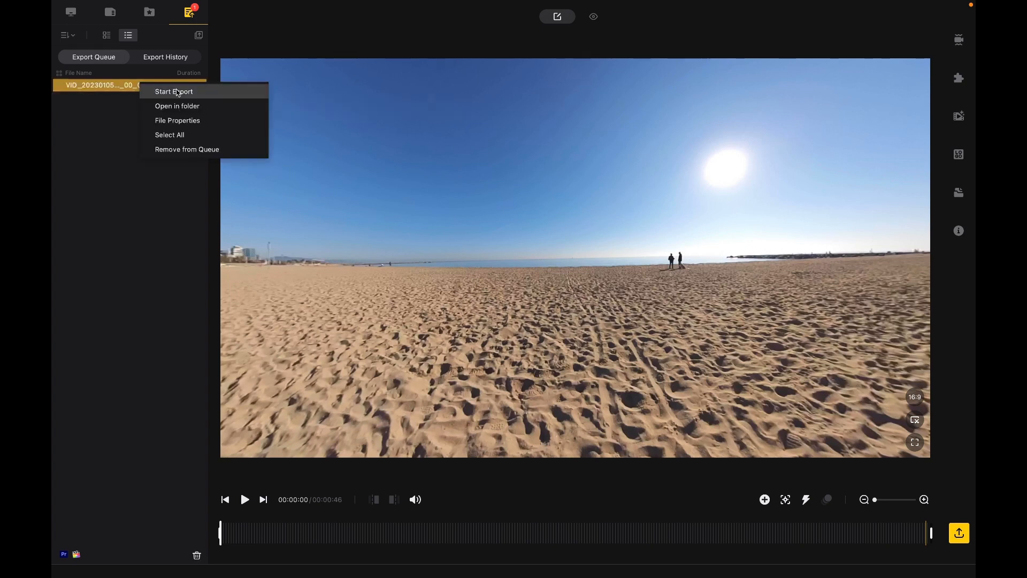
left_click(373, 235)
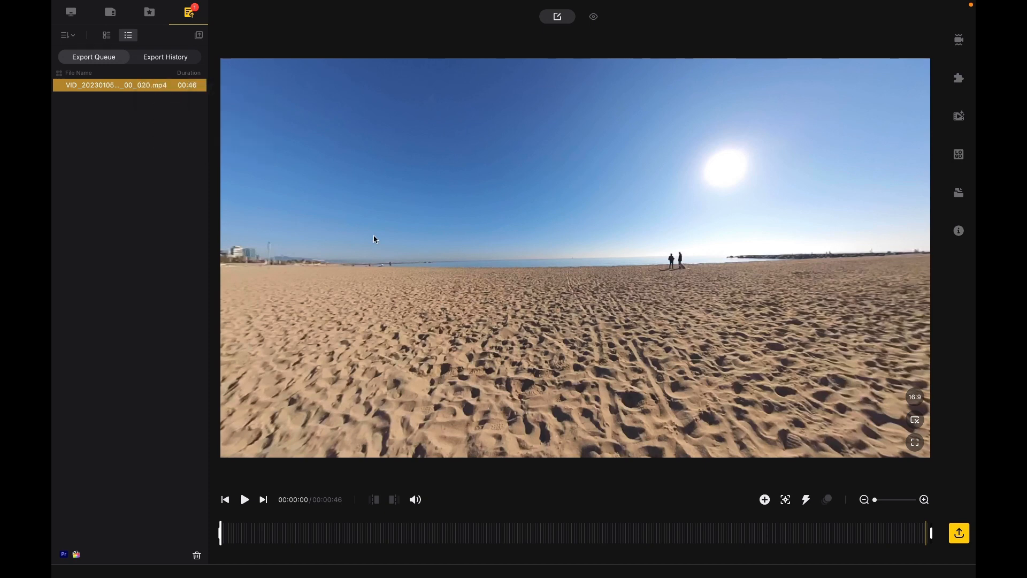
left_click(959, 537)
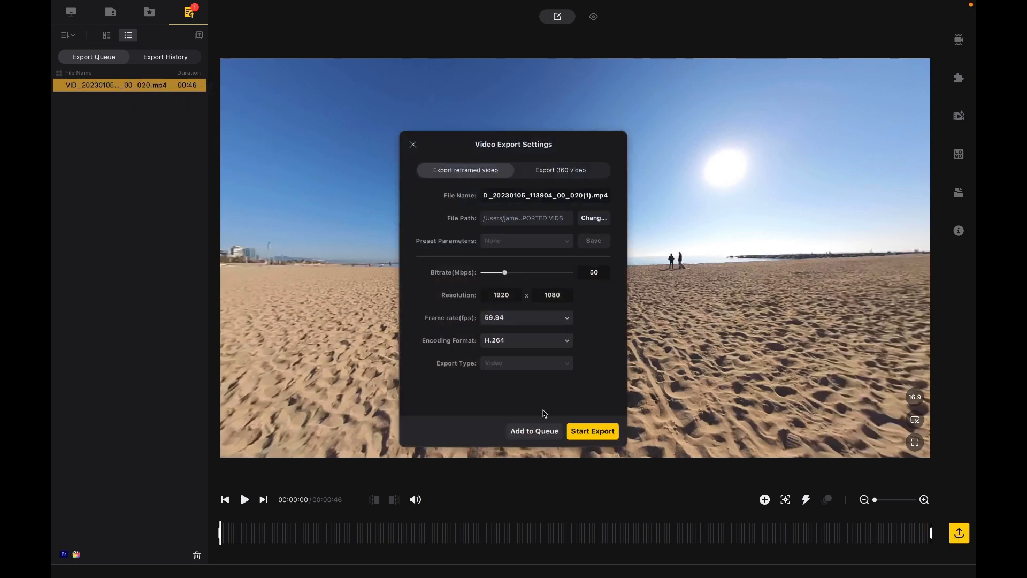
left_click(593, 432)
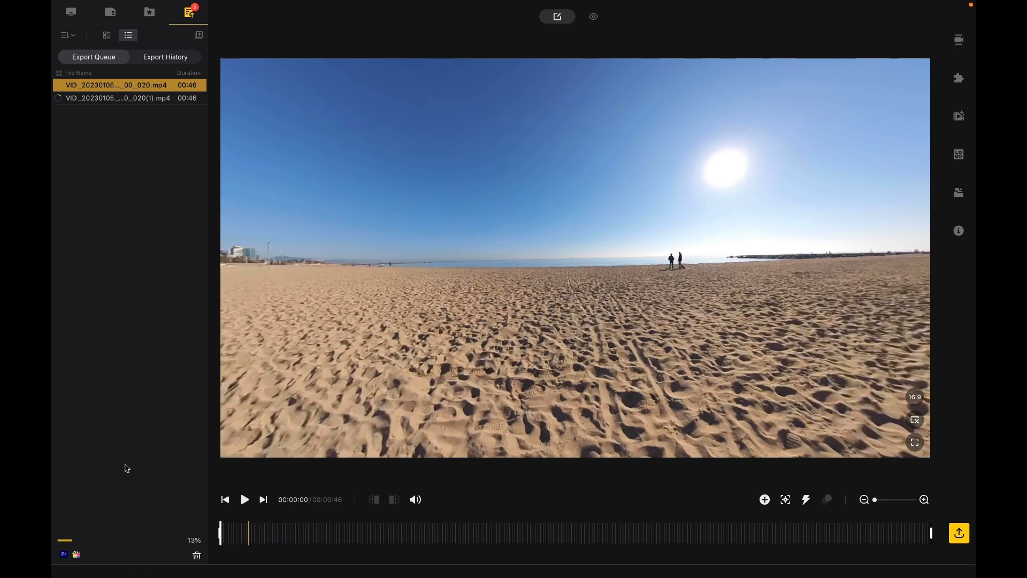
- Open VID_022.insv from the clip library, and turn its view from the road towards the sandy promenade and the sun
left_click(70, 12)
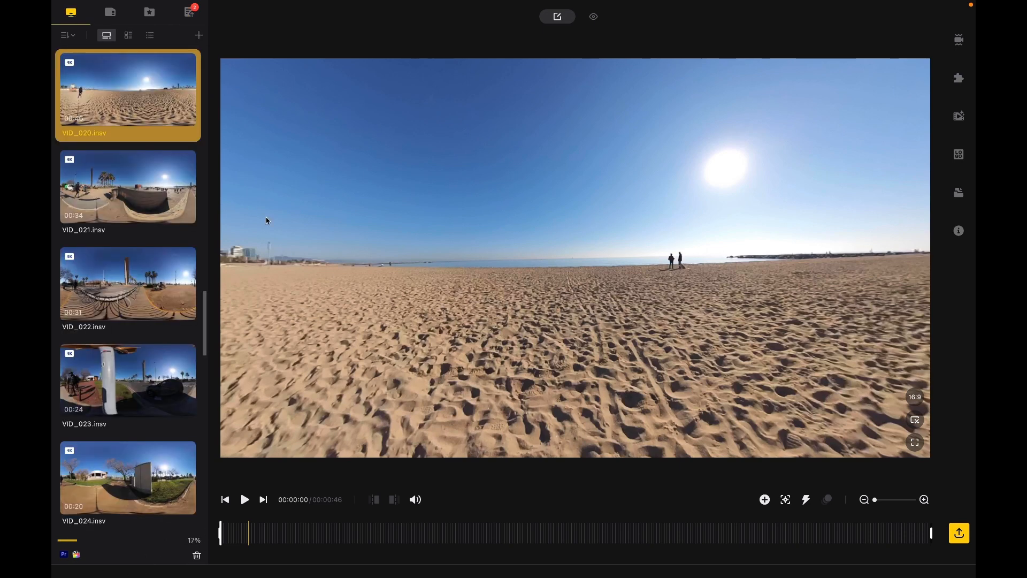
left_click(153, 275)
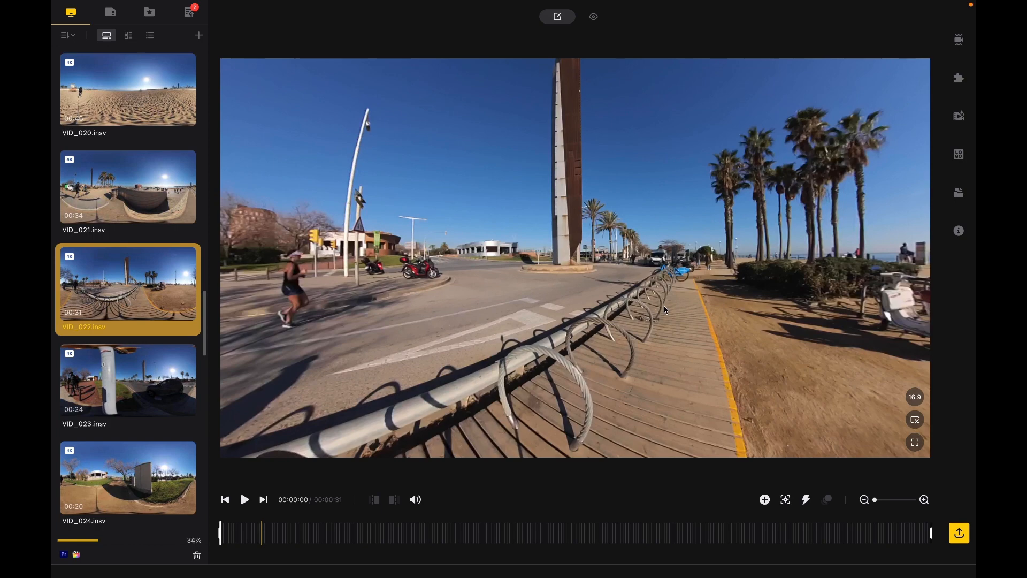
left_click_drag(780, 309, 633, 291)
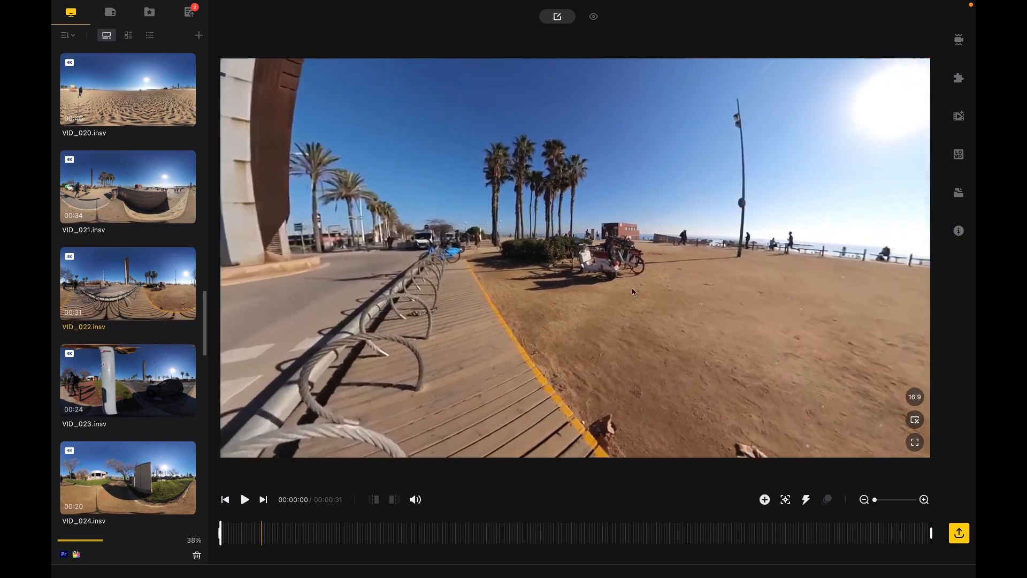
left_click_drag(816, 305, 428, 353)
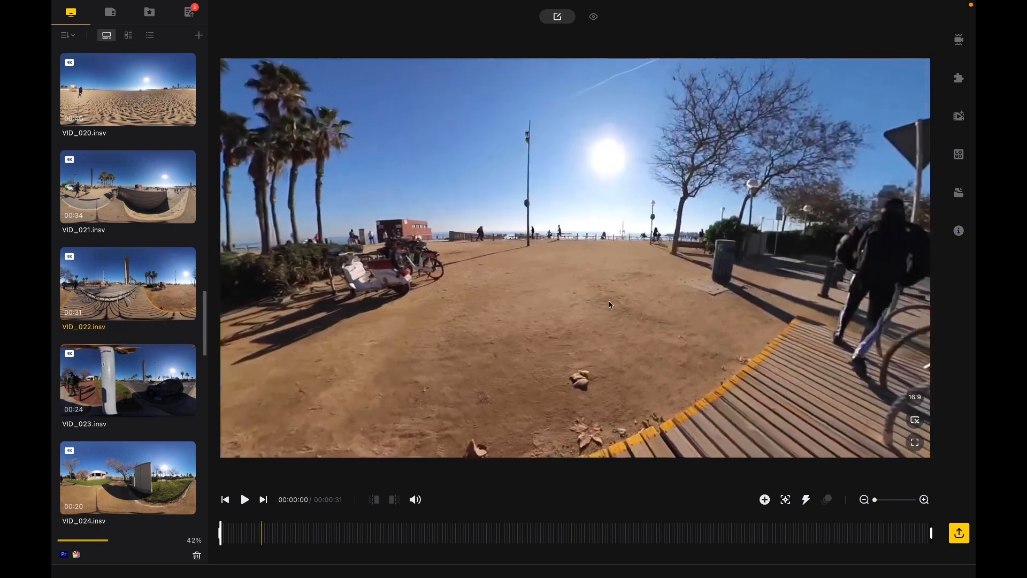